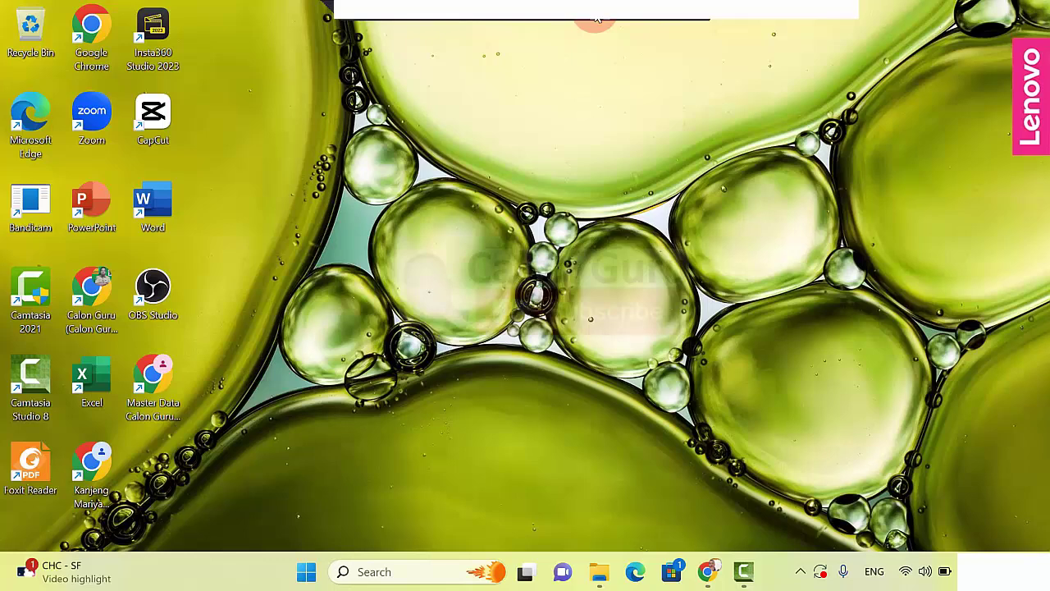
Step: Refresh the desktop twice from its right-click menu
{"action": "right_click", "coordinate": [681, 156]}
{"action": "left_click", "coordinate": [741, 225]}
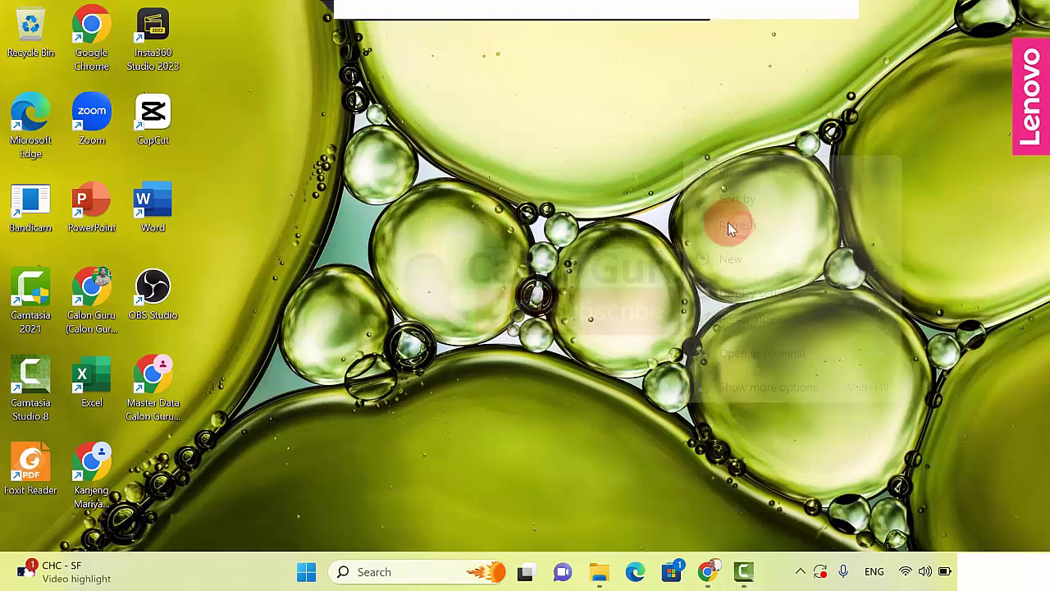
{"action": "right_click", "coordinate": [652, 148]}
{"action": "left_click", "coordinate": [675, 206]}
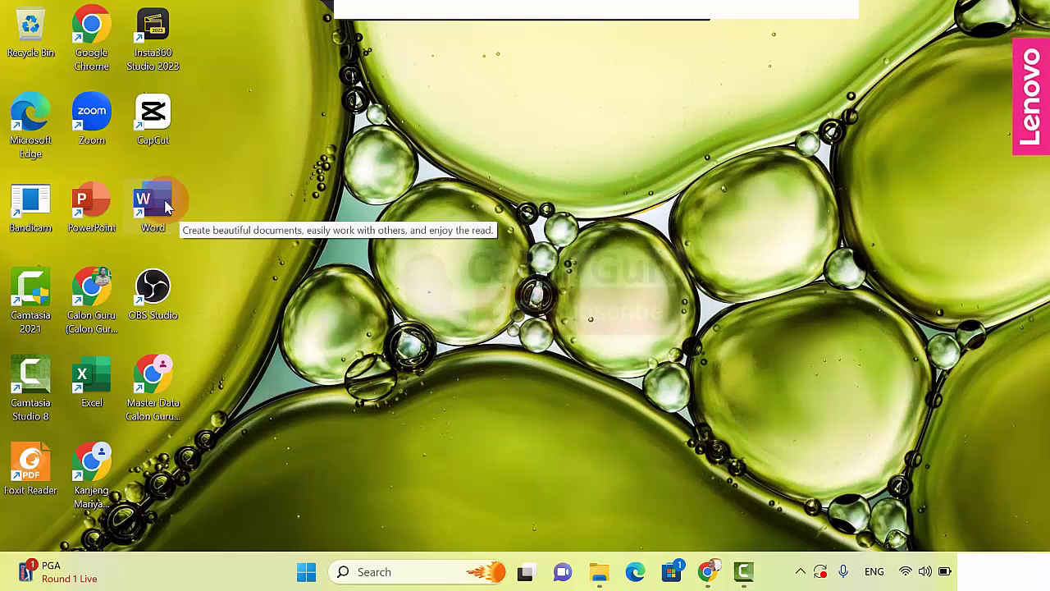
Step: Launch Word from the desktop shortcut and create a blank document
{"action": "double_click", "coordinate": [167, 207]}
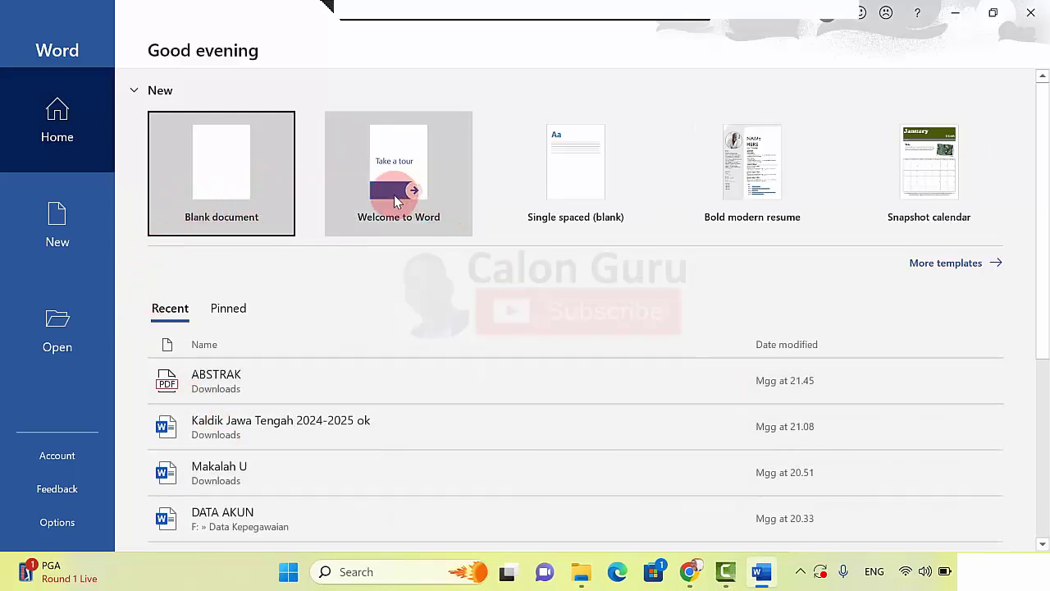
{"action": "left_click", "coordinate": [241, 176]}
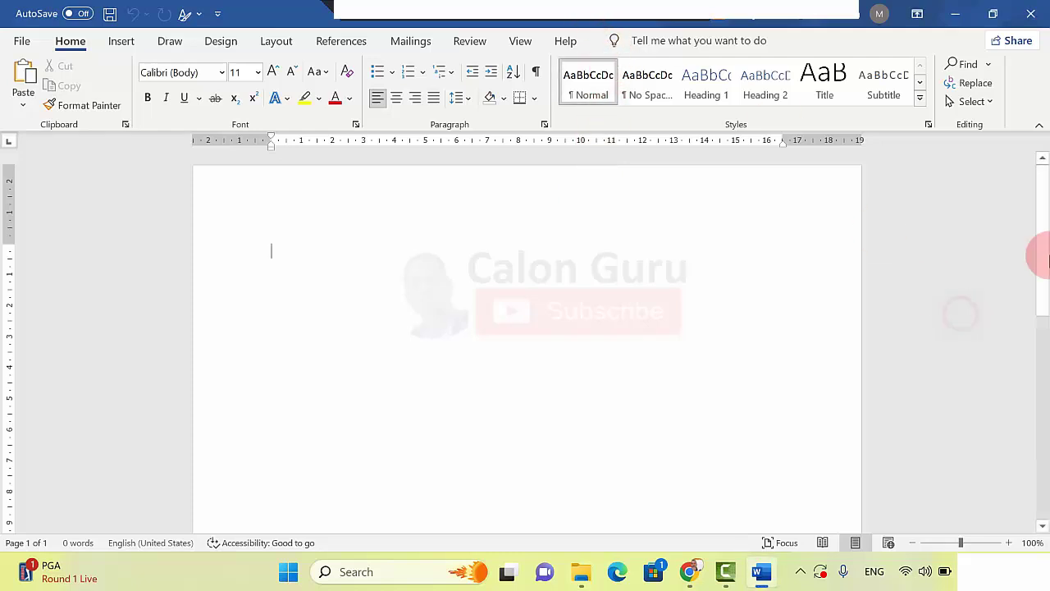
{"action": "mouse_move", "coordinate": [1039, 251]}
{"action": "left_mouse_down"}
{"action": "mouse_move", "coordinate": [1046, 467]}
{"action": "mouse_move", "coordinate": [1046, 215]}
{"action": "left_mouse_up"}
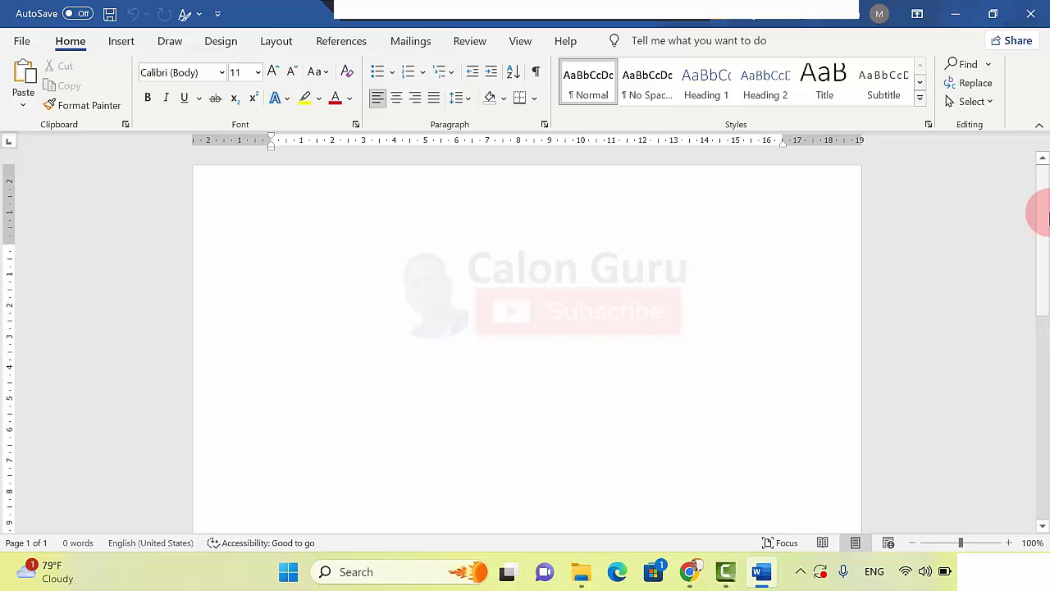
{"action": "left_click_drag", "start_coordinate": [1046, 212], "coordinate": [1045, 176]}
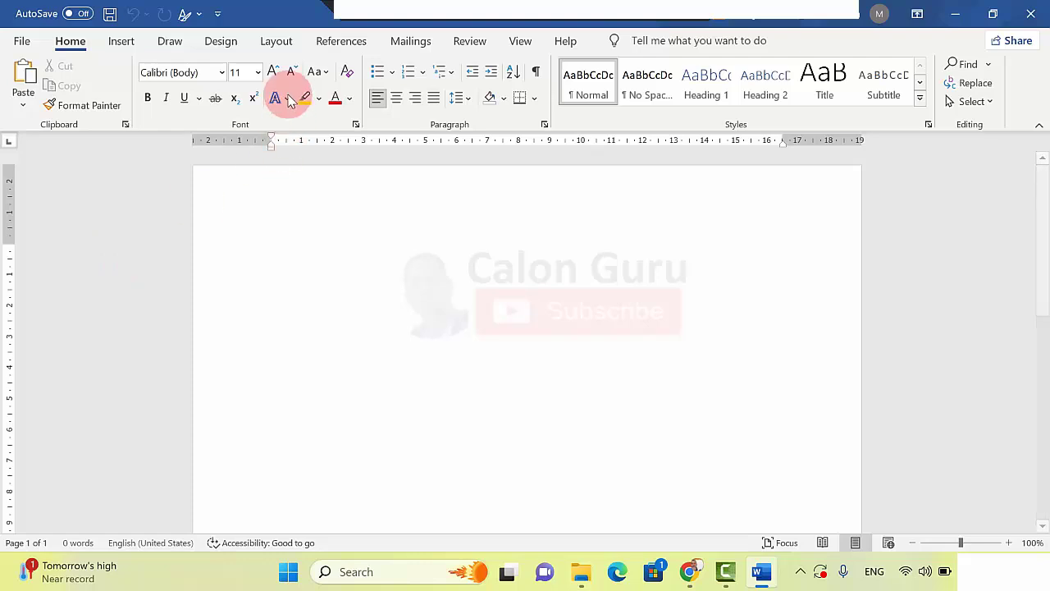
Step: Open Page Setup via Layout > Margins > Custom Margins
{"action": "left_click", "coordinate": [277, 42]}
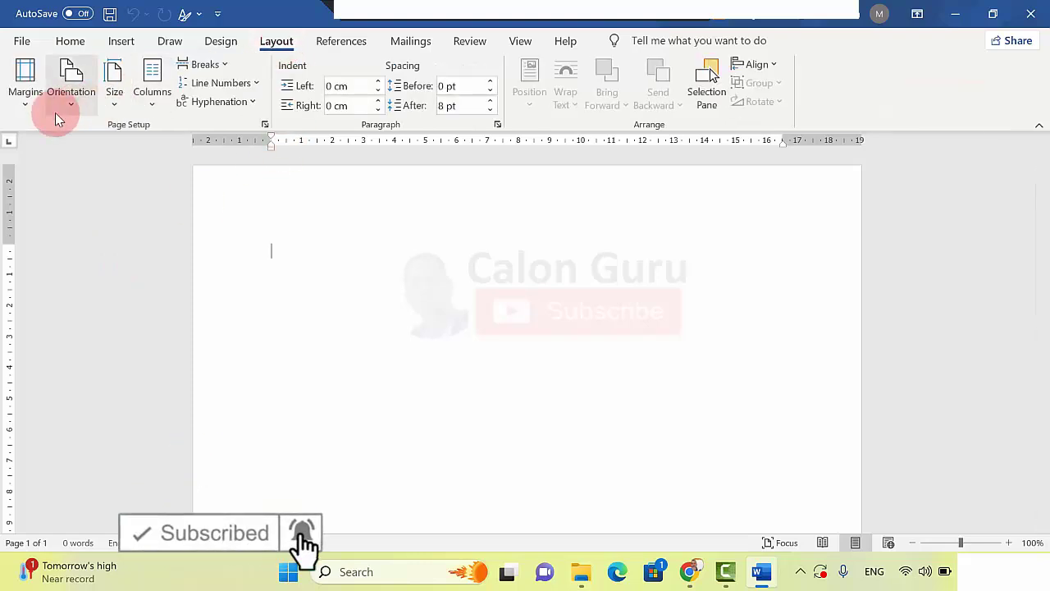
{"action": "left_click", "coordinate": [25, 108]}
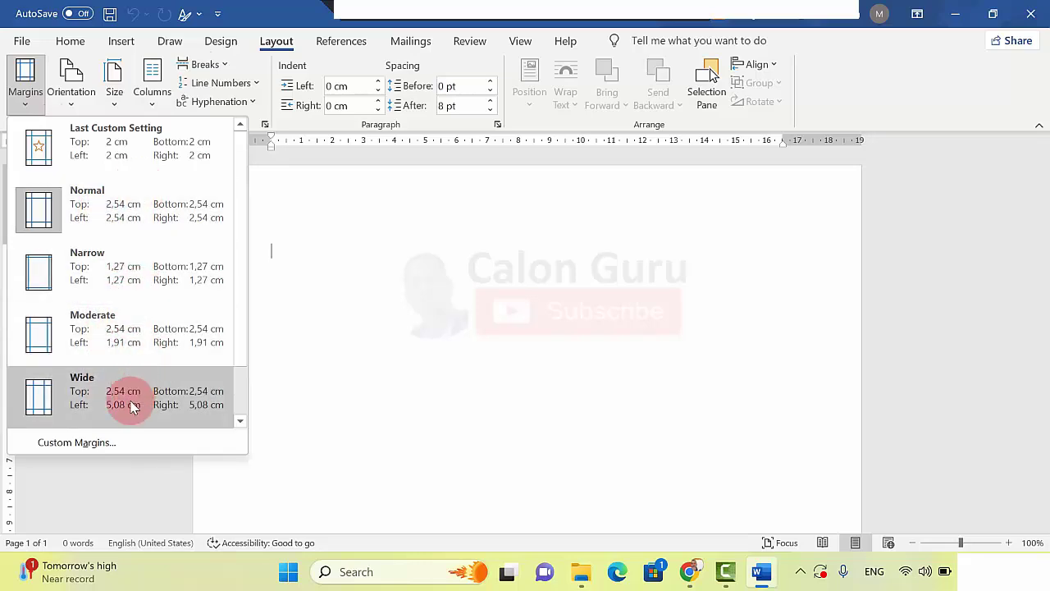
{"action": "left_click", "coordinate": [100, 442]}
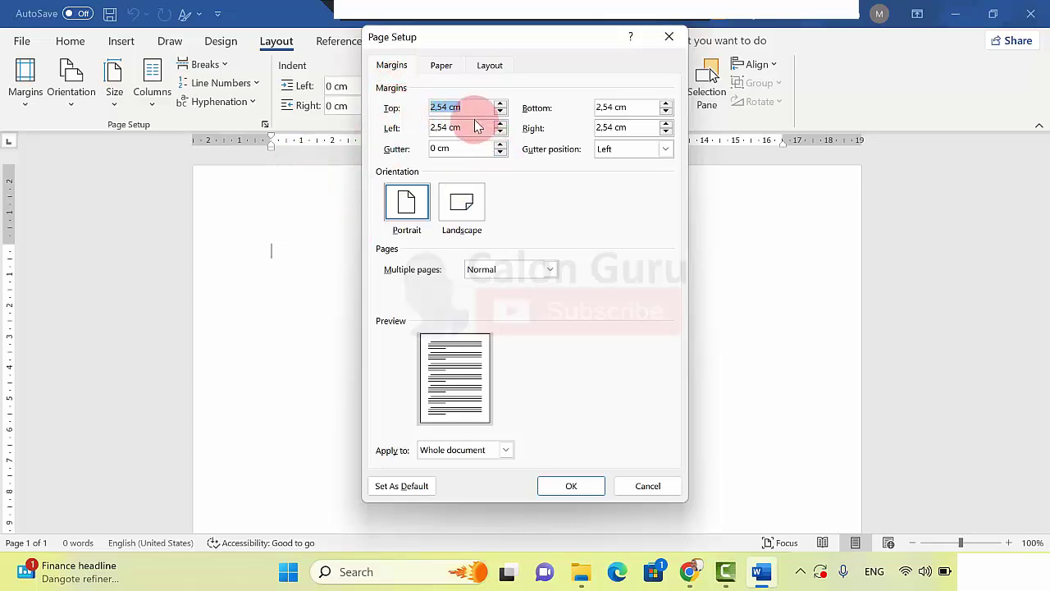
Step: Enter margins of 4 cm for top and left and 3 cm for bottom and right
{"action": "type", "text": "4"}
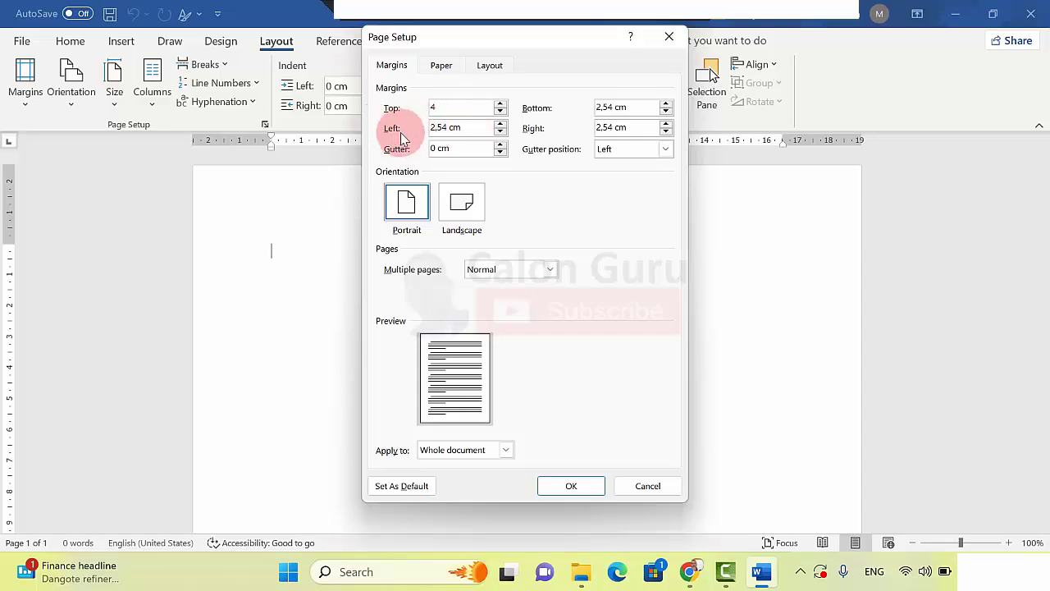
{"action": "double_click", "coordinate": [469, 129]}
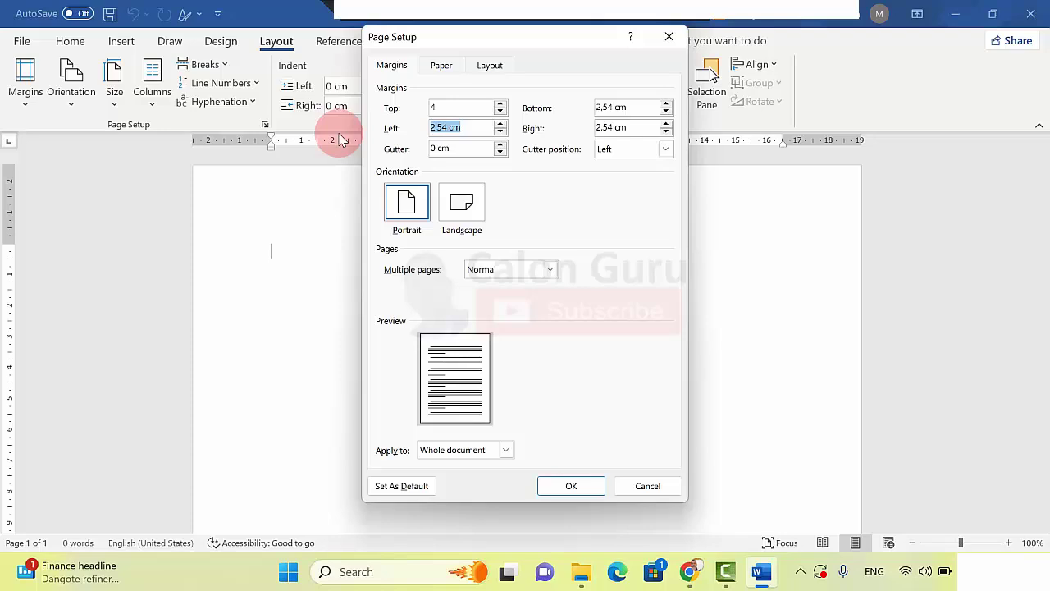
{"action": "type", "text": "4"}
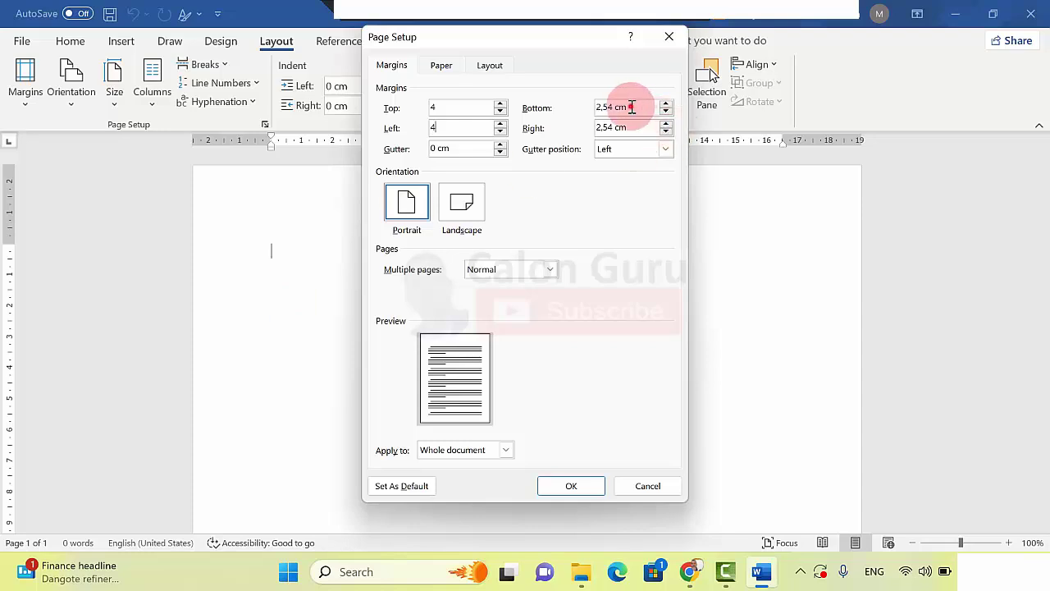
{"action": "left_click_drag", "start_coordinate": [631, 106], "coordinate": [559, 111]}
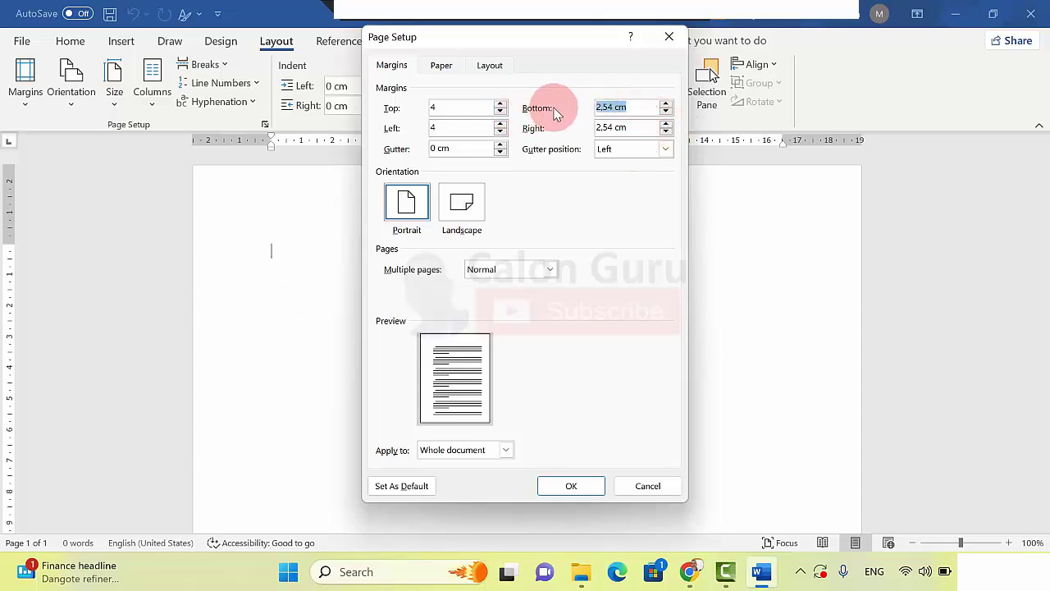
{"action": "type", "text": "3"}
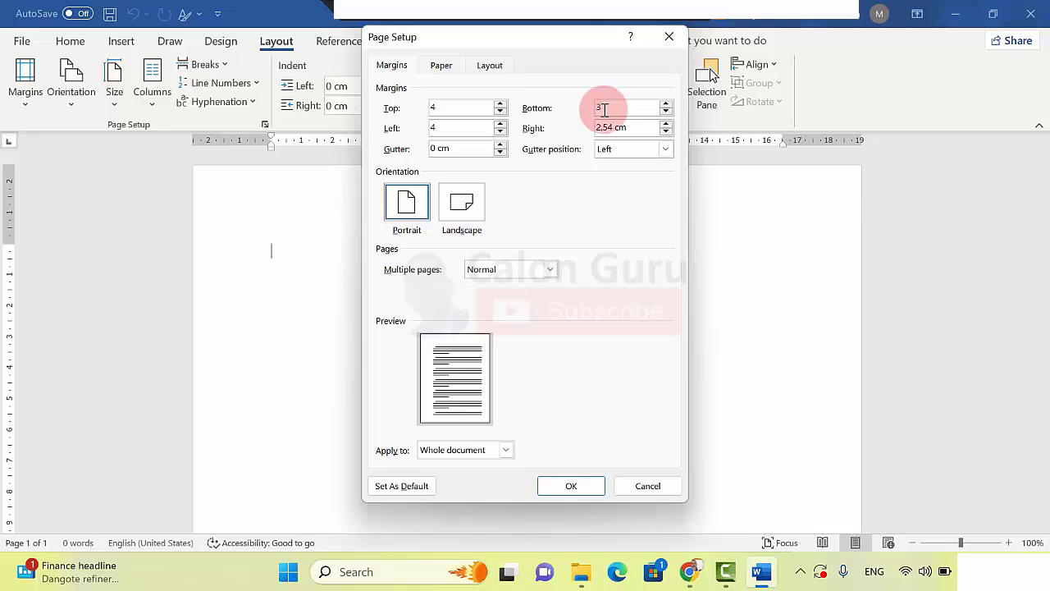
{"action": "left_click", "coordinate": [639, 126]}
{"action": "left_click_drag", "start_coordinate": [640, 125], "coordinate": [572, 137]}
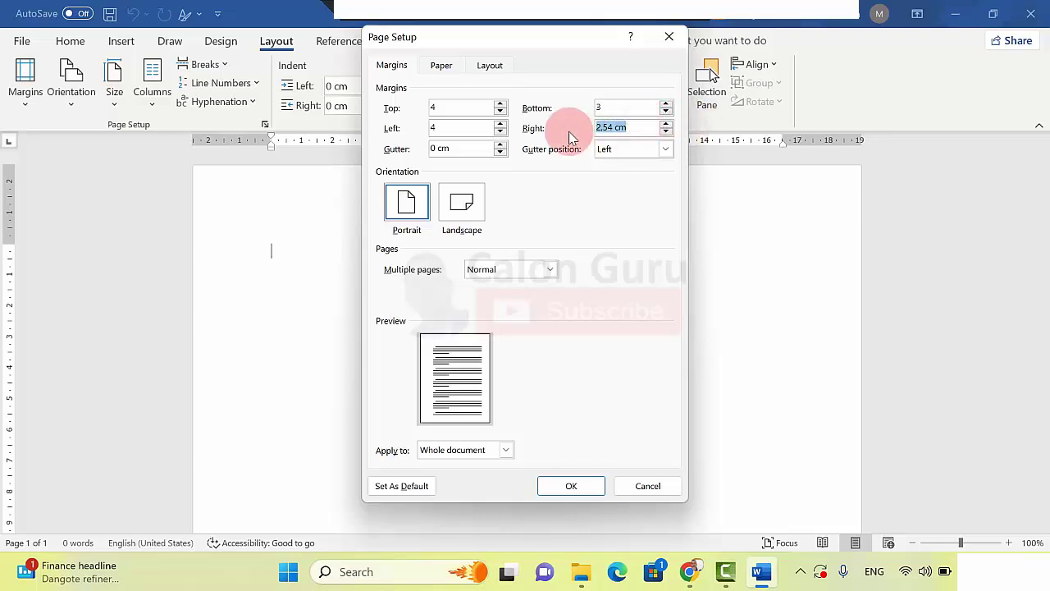
{"action": "type", "text": "3"}
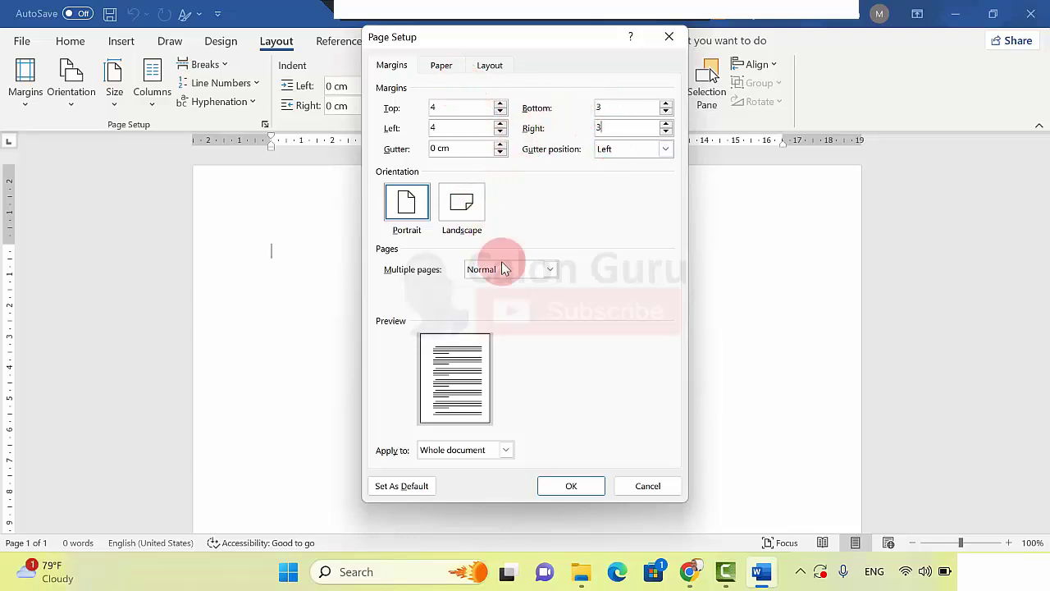
Step: On the Paper tab, choose Legal and try a page height of 33
{"action": "left_click", "coordinate": [440, 71]}
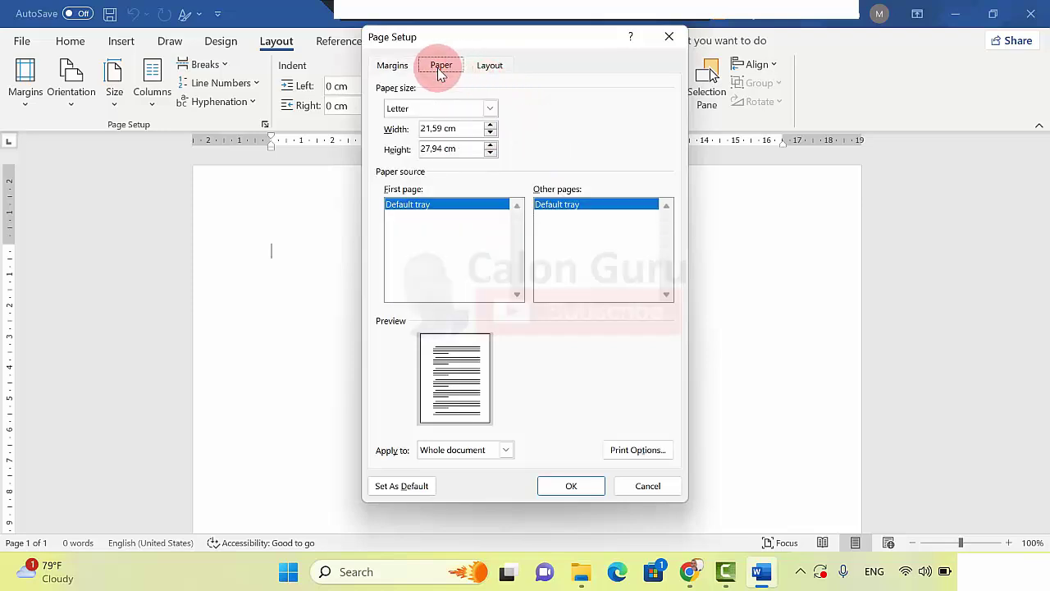
{"action": "left_click", "coordinate": [490, 109]}
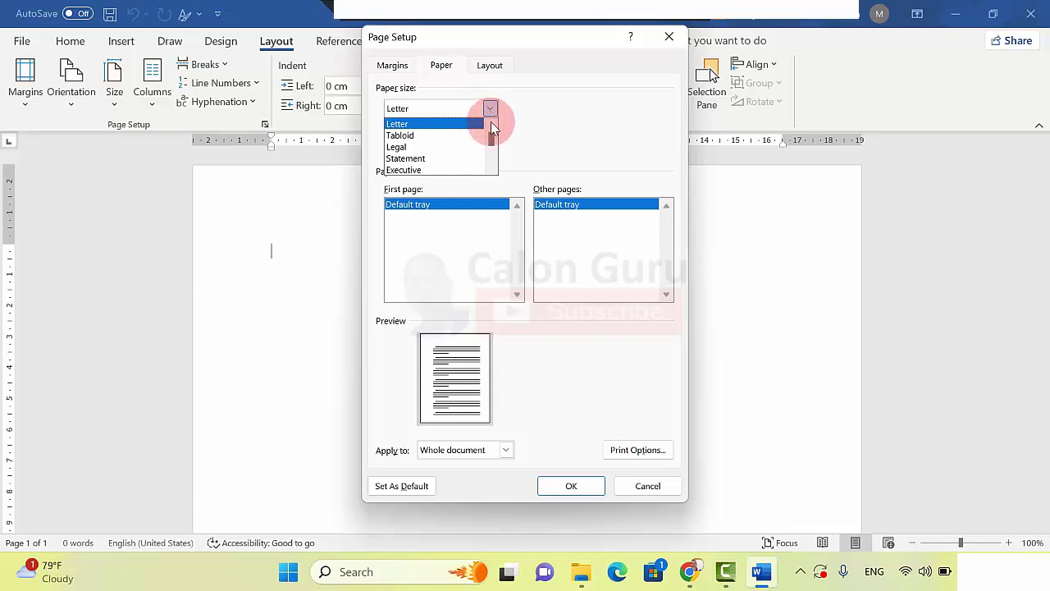
{"action": "mouse_move", "coordinate": [493, 141]}
{"action": "left_mouse_down"}
{"action": "mouse_move", "coordinate": [491, 132]}
{"action": "mouse_move", "coordinate": [491, 165]}
{"action": "mouse_move", "coordinate": [491, 133]}
{"action": "left_mouse_up"}
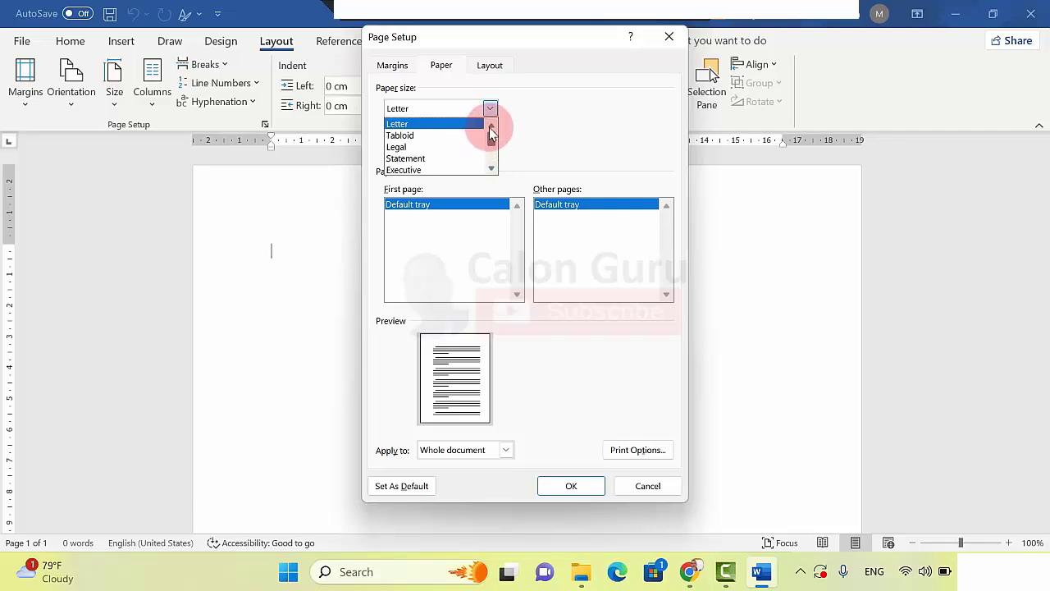
{"action": "left_click", "coordinate": [445, 147]}
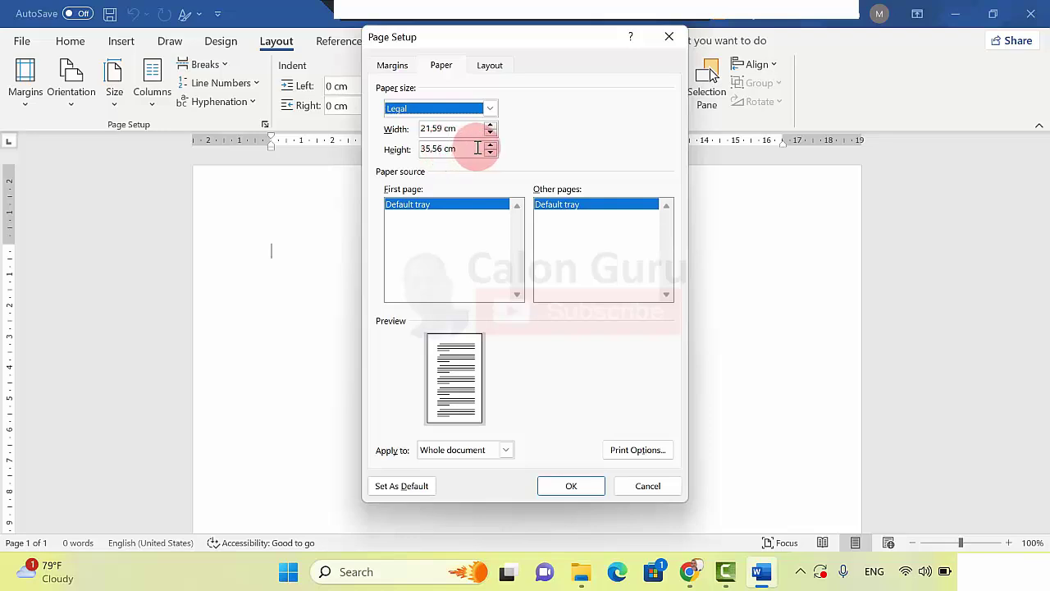
{"action": "left_click_drag", "start_coordinate": [477, 148], "coordinate": [407, 152]}
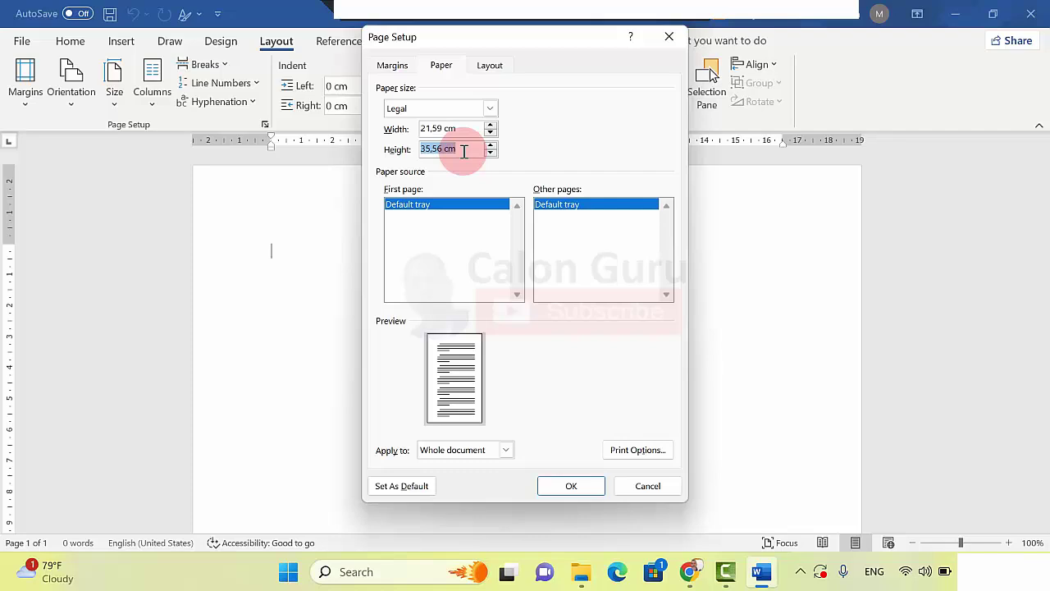
{"action": "type", "text": "33"}
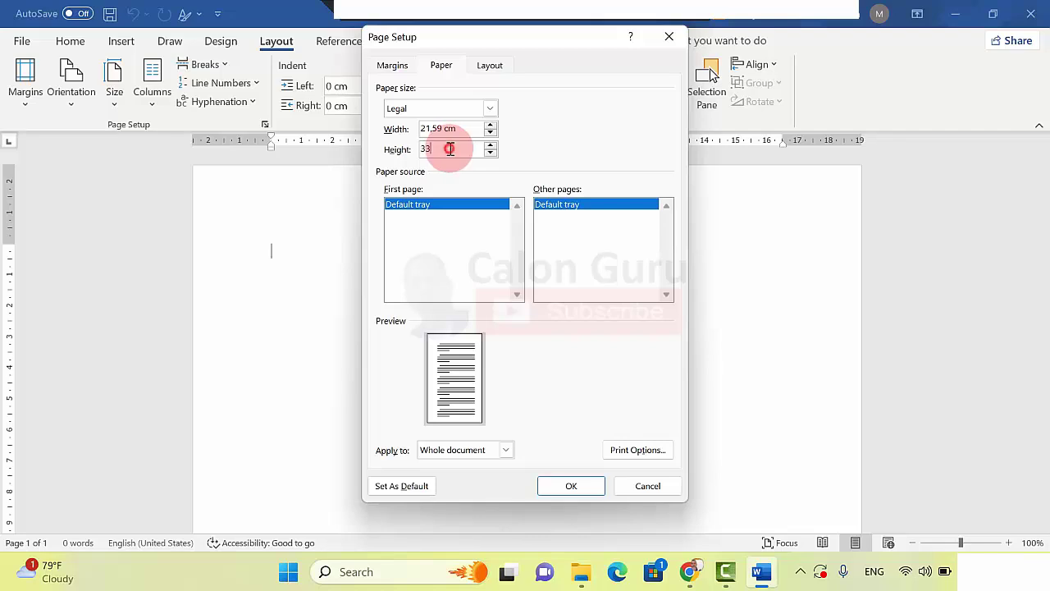
{"action": "left_click_drag", "start_coordinate": [452, 149], "coordinate": [416, 155]}
Step: Switch the paper size to A4 and apply the page setup
{"action": "left_click", "coordinate": [490, 109]}
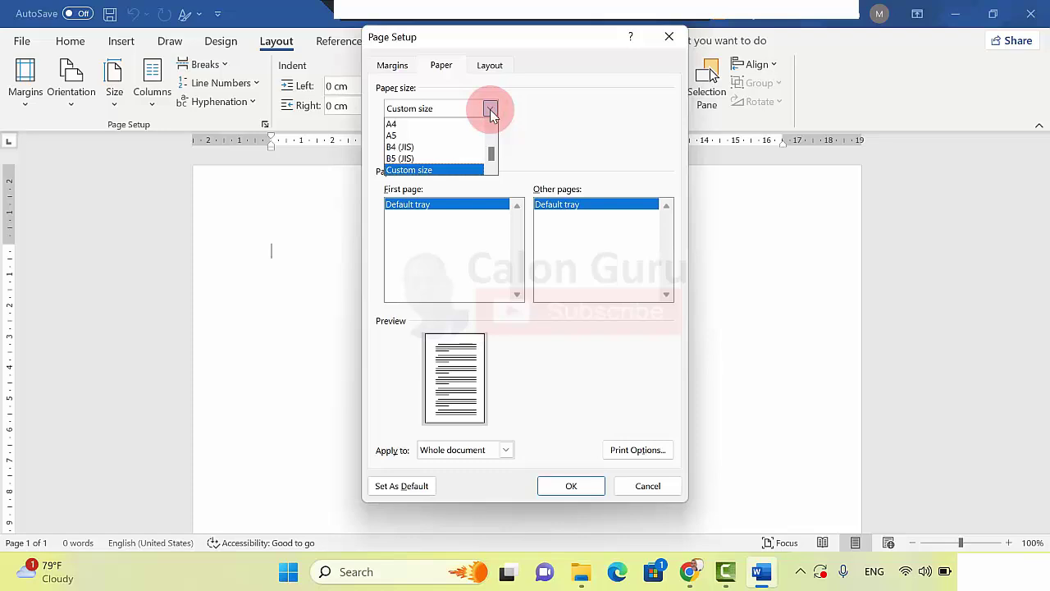
{"action": "mouse_move", "coordinate": [490, 157]}
{"action": "left_mouse_down"}
{"action": "mouse_move", "coordinate": [491, 132]}
{"action": "mouse_move", "coordinate": [495, 157]}
{"action": "left_mouse_up"}
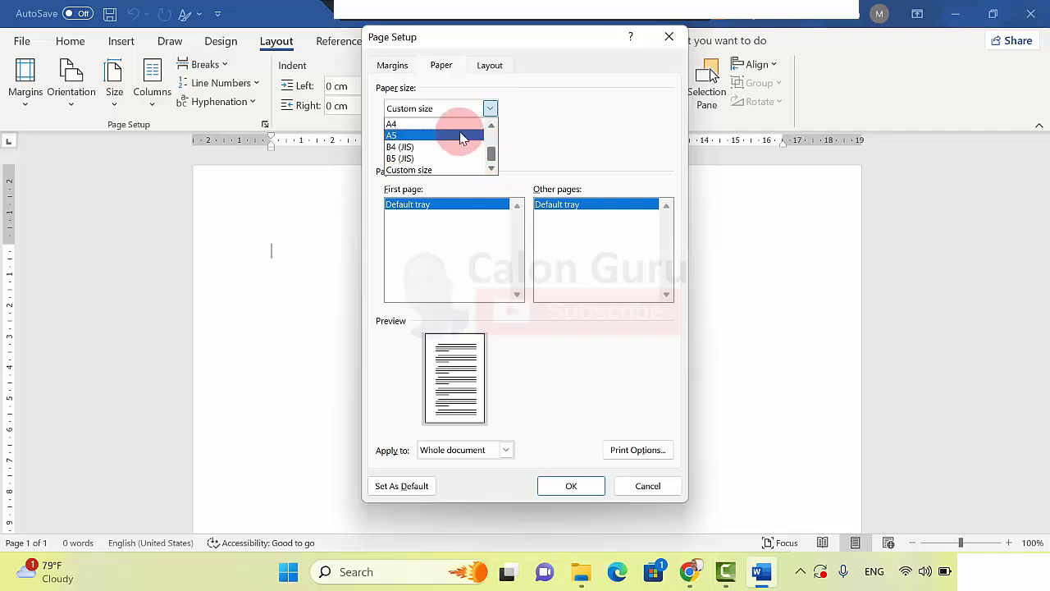
{"action": "left_click", "coordinate": [435, 130]}
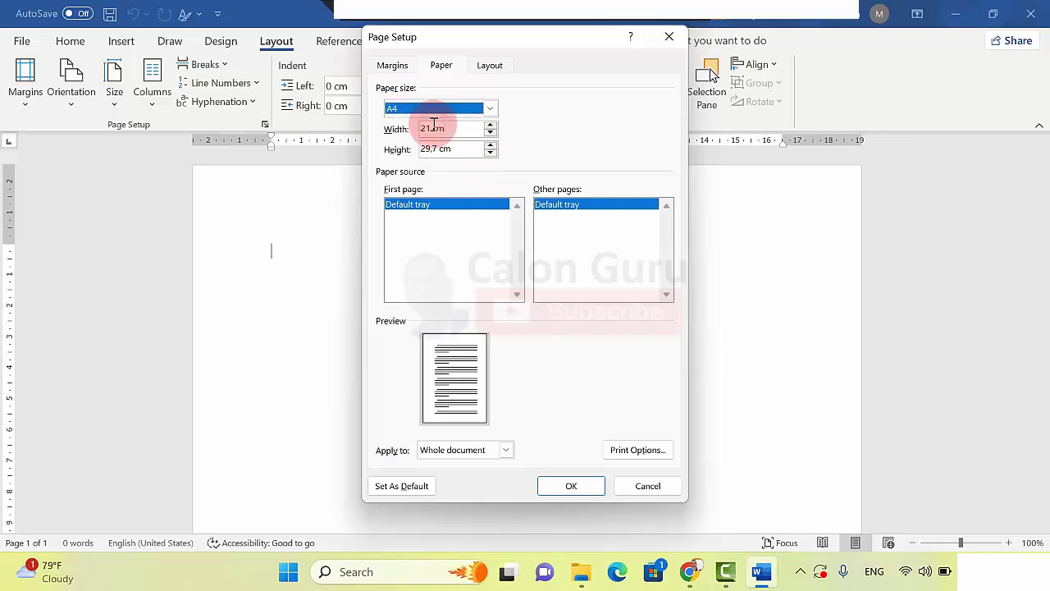
{"action": "left_click", "coordinate": [574, 485]}
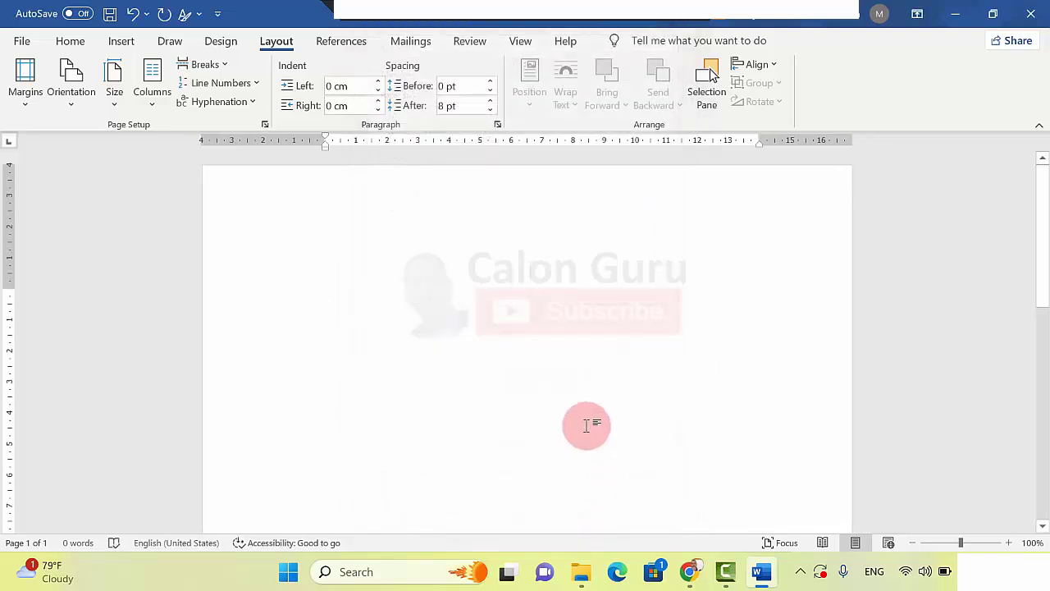
Step: Zoom out to 45%, back in to 87%, and place the caret at the page top
{"action": "left_click", "coordinate": [936, 542]}
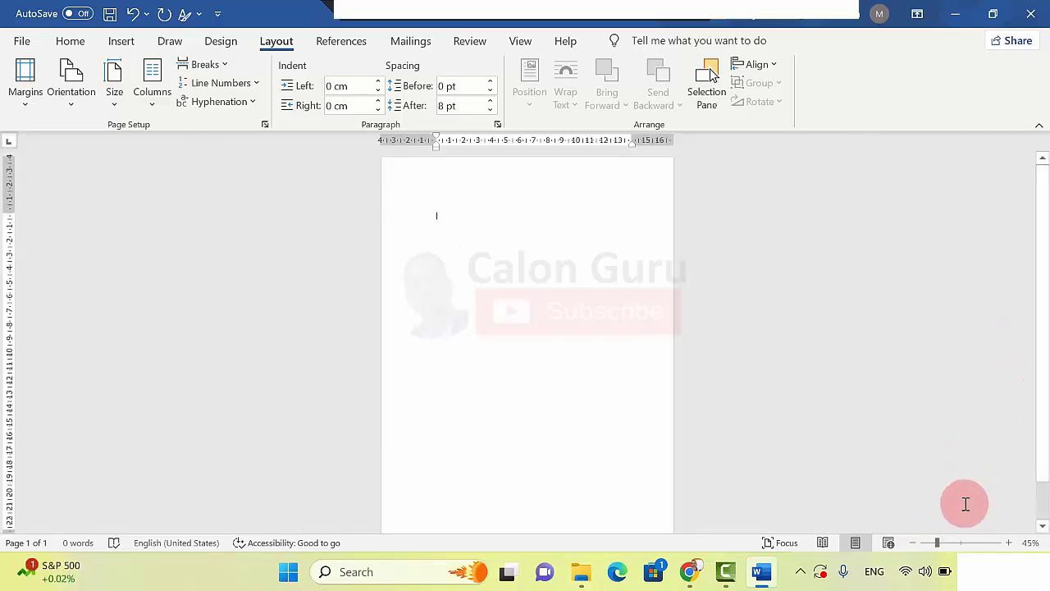
{"action": "left_click", "coordinate": [955, 542]}
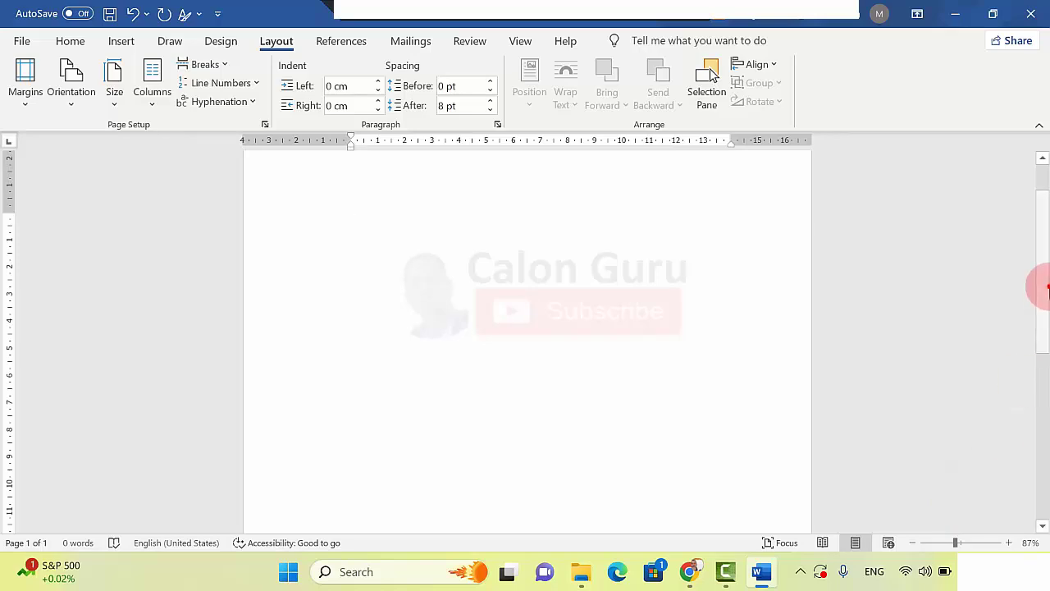
{"action": "left_click", "coordinate": [468, 251]}
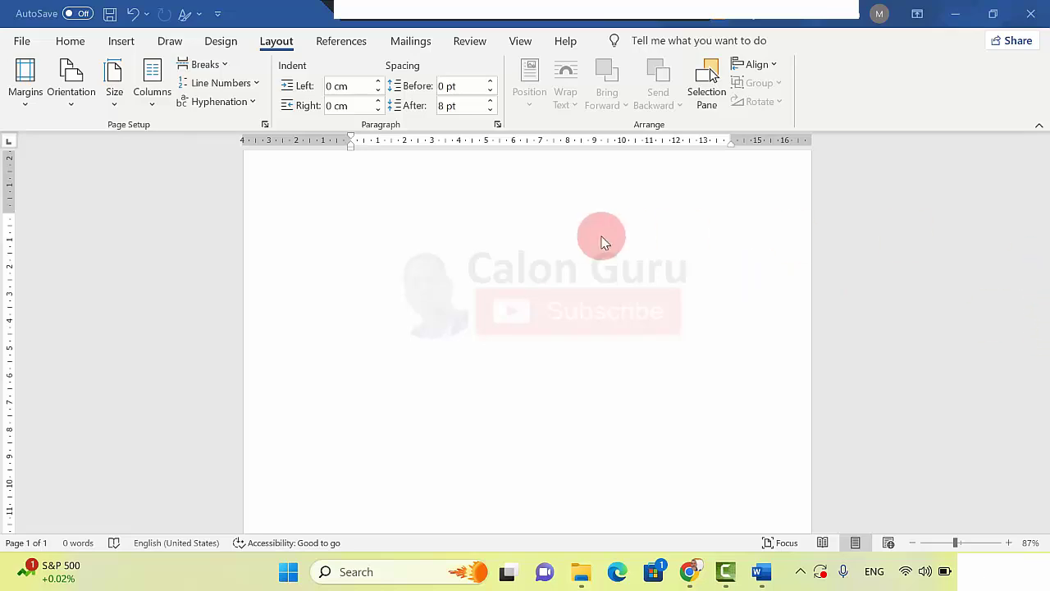
Step: Paste the two Indonesian paragraphs onto the page, then select and deselect them
{"action": "right_click", "coordinate": [375, 218]}
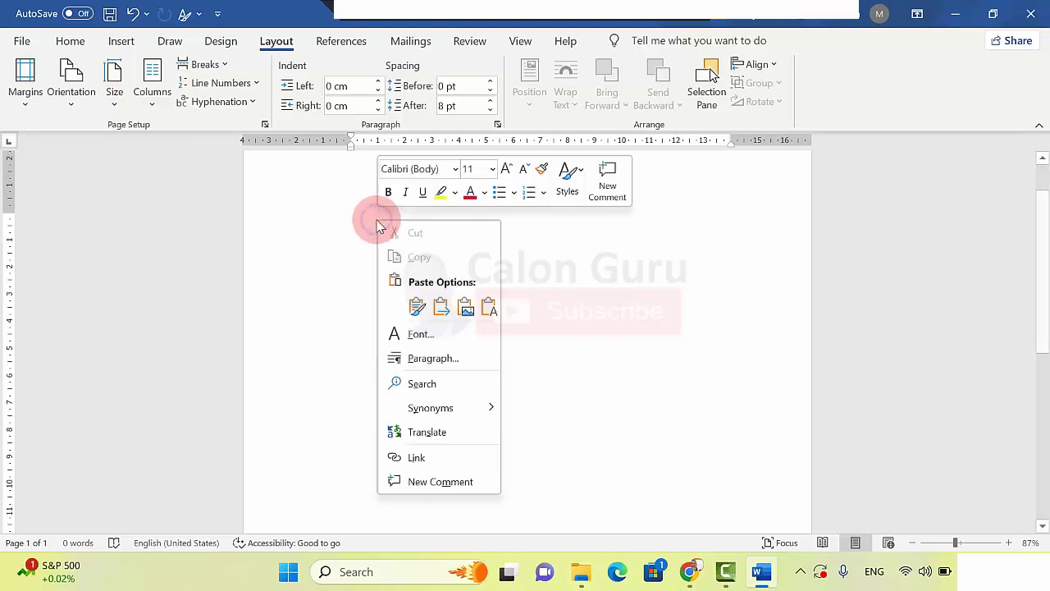
{"action": "left_click", "coordinate": [485, 306]}
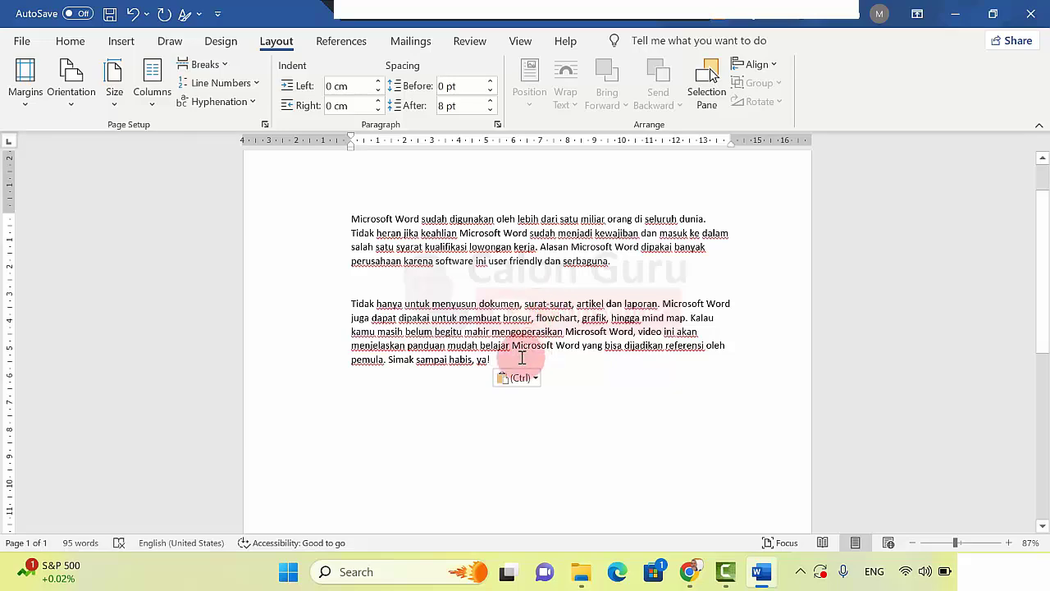
{"action": "left_click_drag", "start_coordinate": [493, 361], "coordinate": [347, 220]}
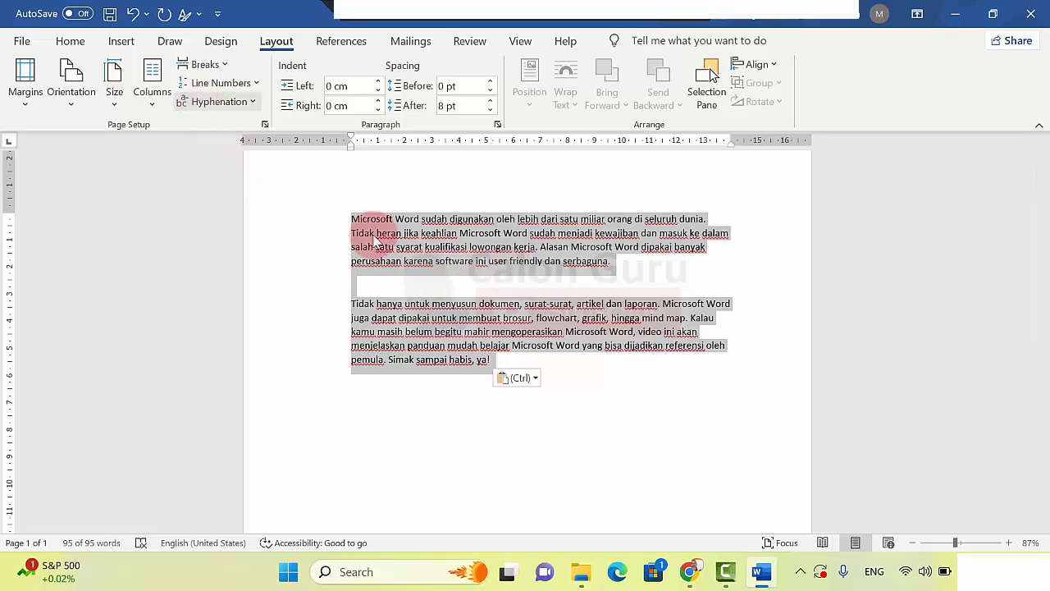
{"action": "left_click", "coordinate": [435, 261]}
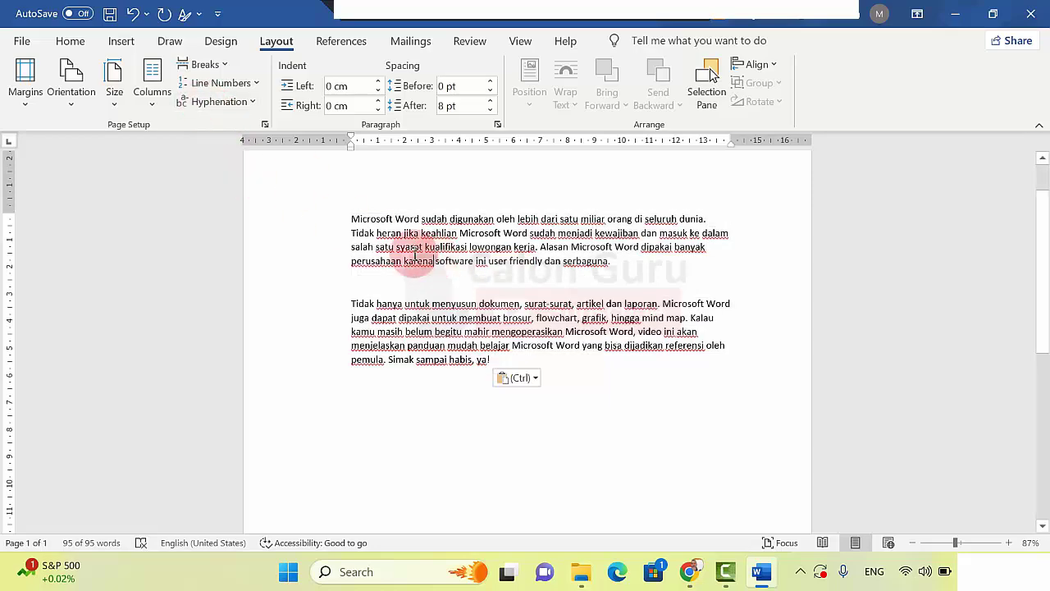
Step: Switch to the Home tab and view the Font list without changing the font
{"action": "left_click", "coordinate": [72, 44]}
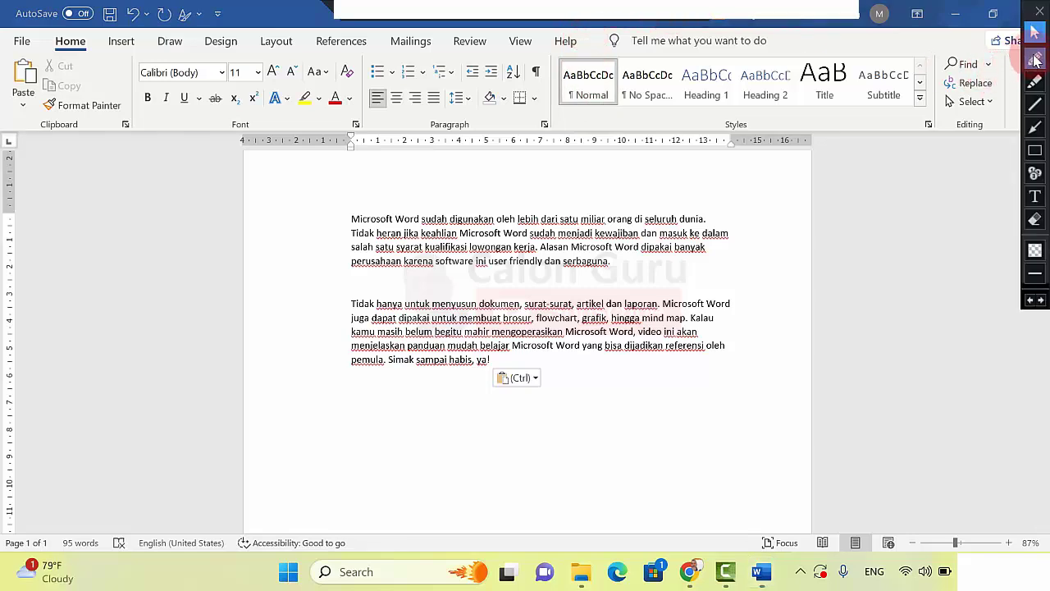
{"action": "left_click", "coordinate": [1036, 59]}
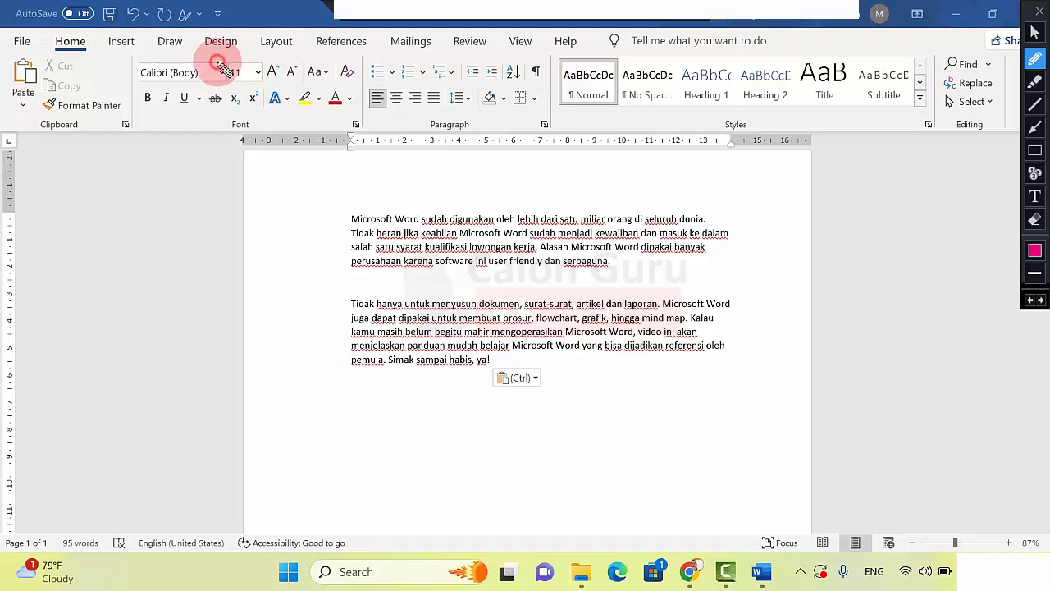
{"action": "mouse_move", "coordinate": [220, 64]}
{"action": "left_mouse_down"}
{"action": "mouse_move", "coordinate": [210, 93]}
{"action": "mouse_move", "coordinate": [224, 82]}
{"action": "left_mouse_up"}
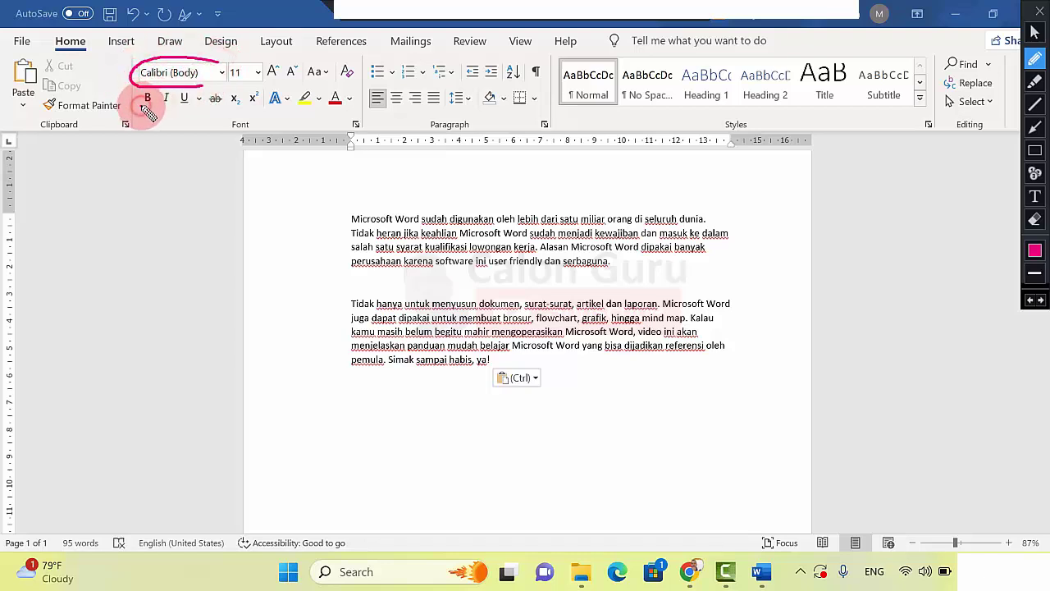
{"action": "left_click_drag", "start_coordinate": [141, 105], "coordinate": [215, 105]}
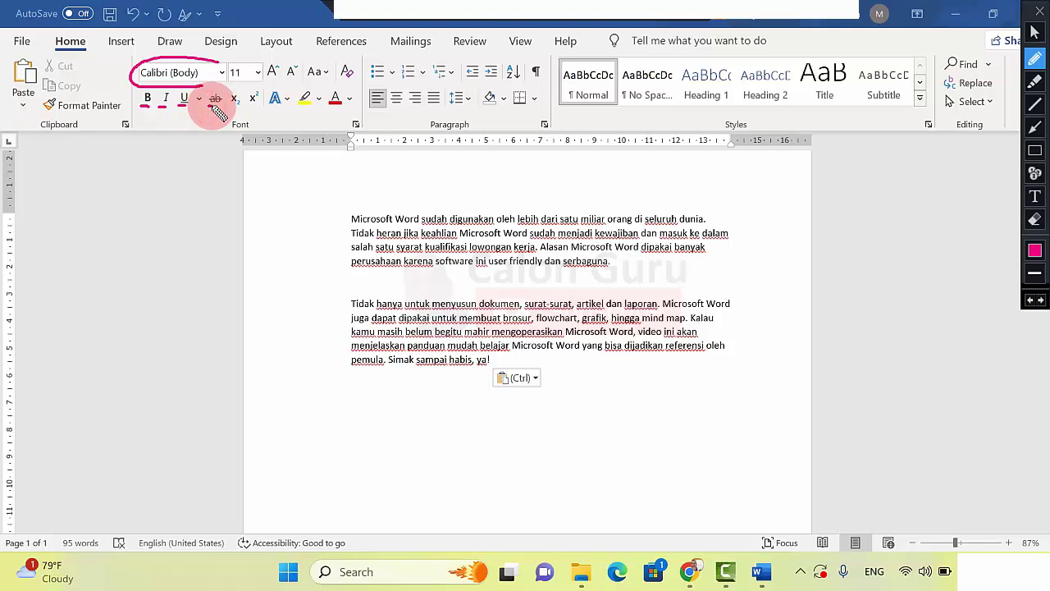
{"action": "left_click_drag", "start_coordinate": [264, 61], "coordinate": [230, 82]}
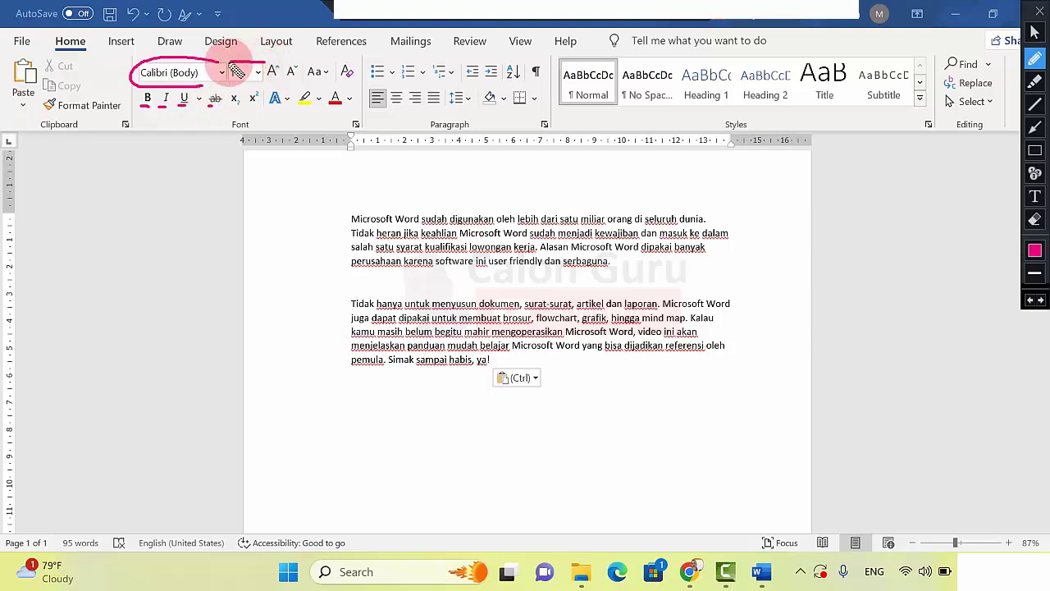
{"action": "left_click", "coordinate": [1032, 29]}
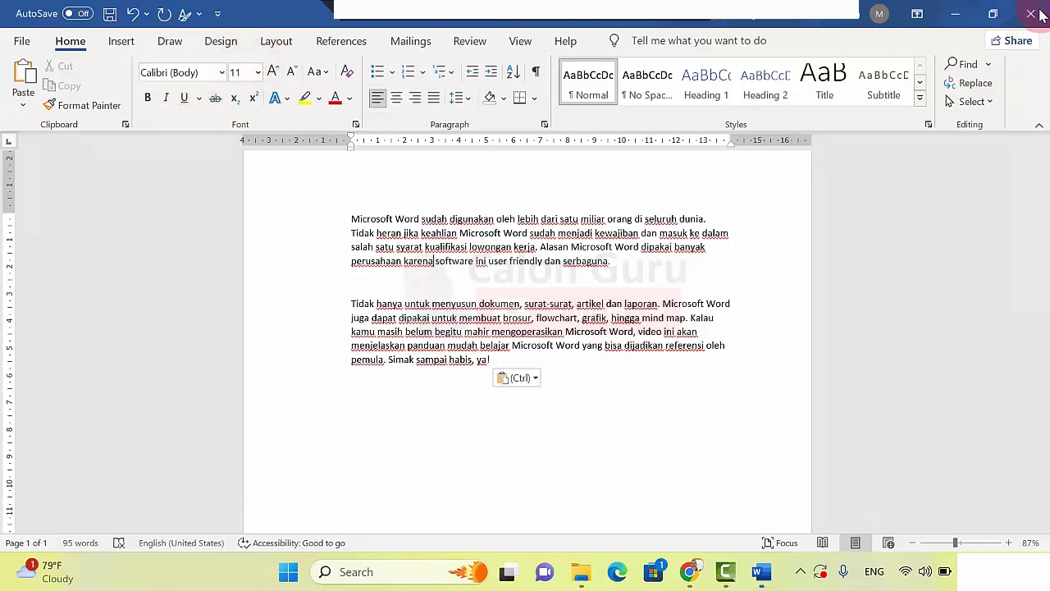
{"action": "left_click", "coordinate": [678, 293]}
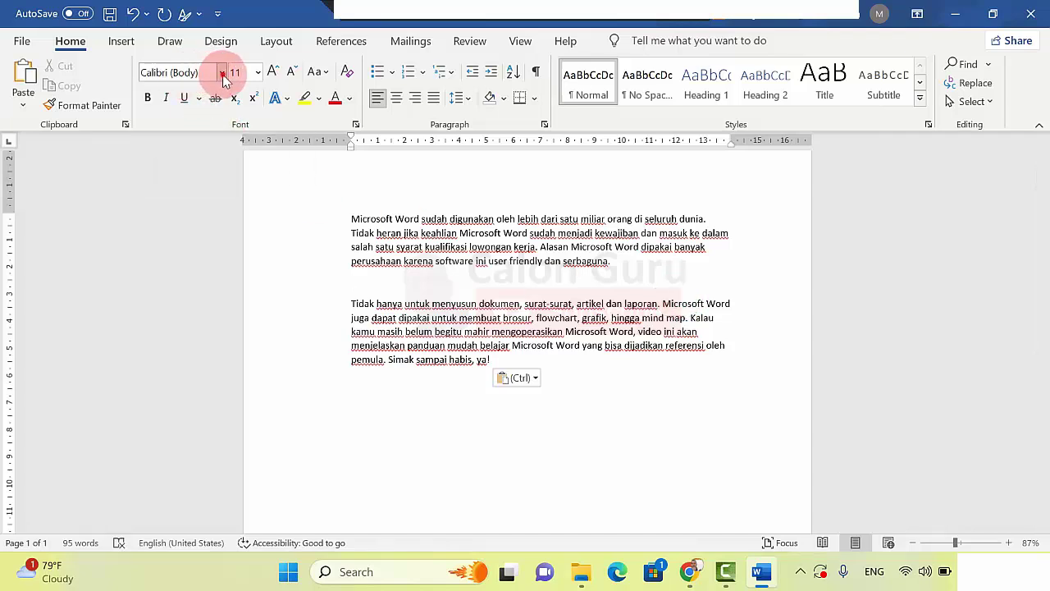
{"action": "left_click", "coordinate": [222, 74]}
{"action": "left_click", "coordinate": [591, 317]}
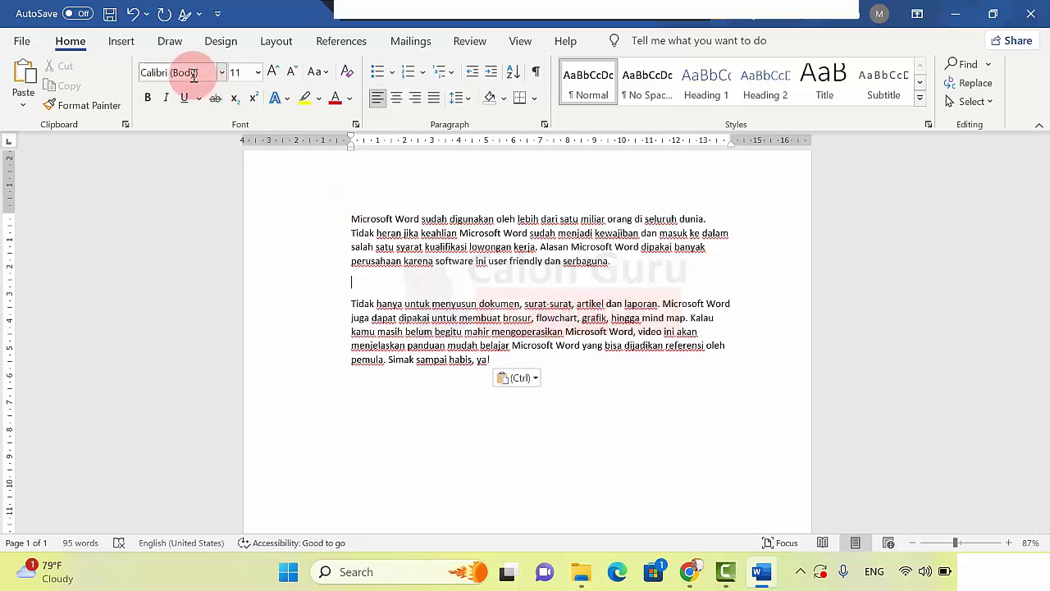
Step: Select all text in both paragraphs with Ctrl+A
{"action": "left_click", "coordinate": [187, 73]}
{"action": "left_click", "coordinate": [394, 218]}
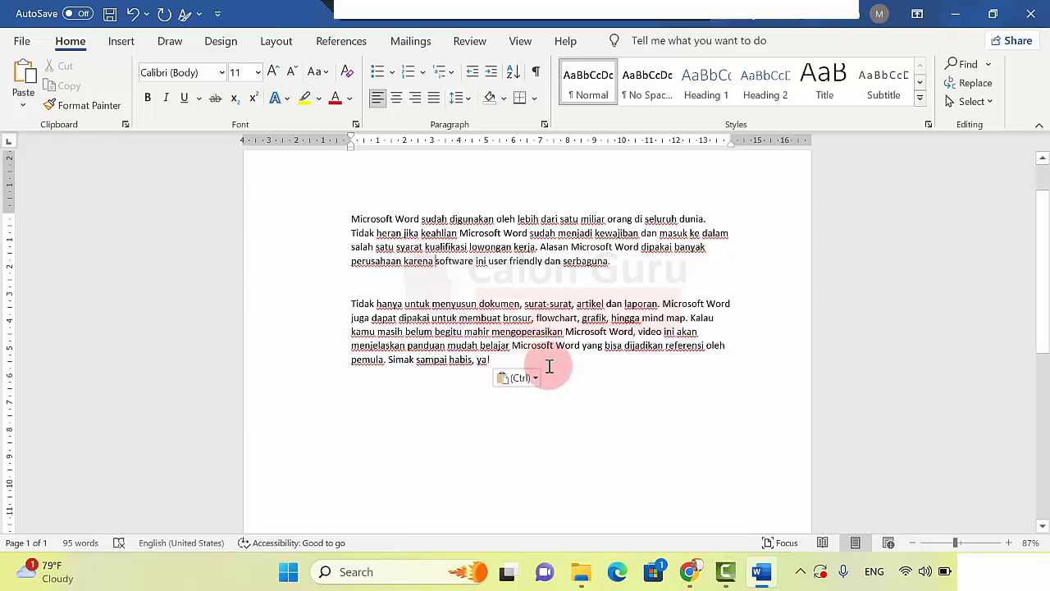
{"action": "left_click_drag", "start_coordinate": [549, 363], "coordinate": [352, 221]}
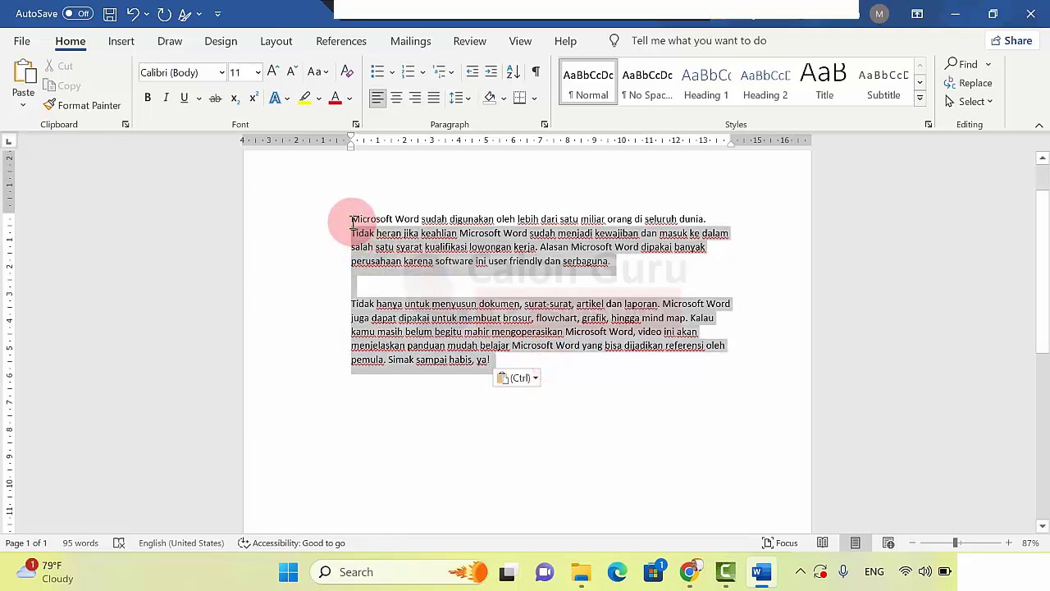
{"action": "left_click", "coordinate": [460, 262]}
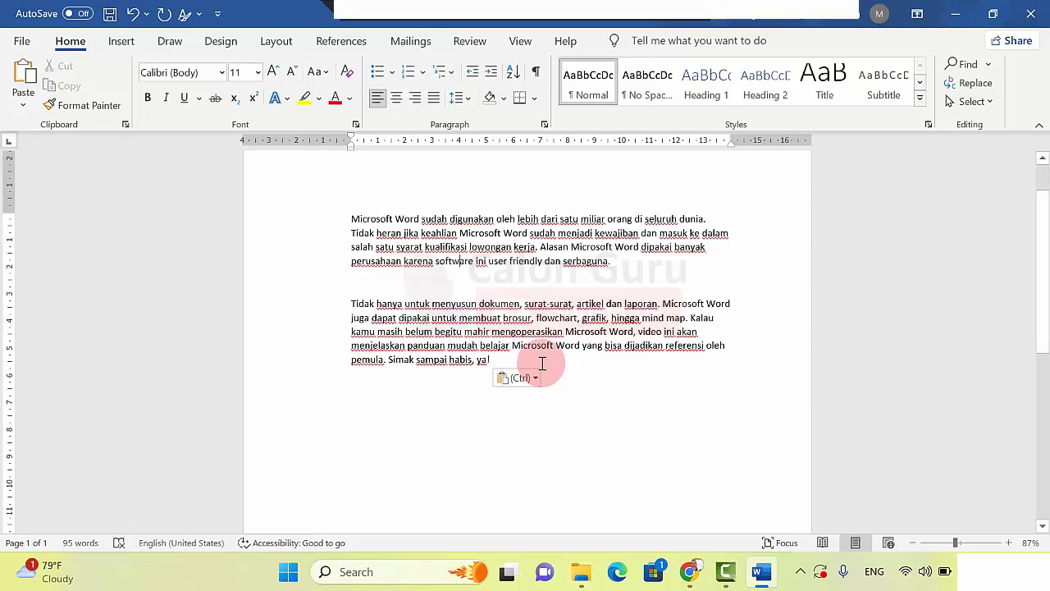
{"action": "key", "text": "ctrl+a"}
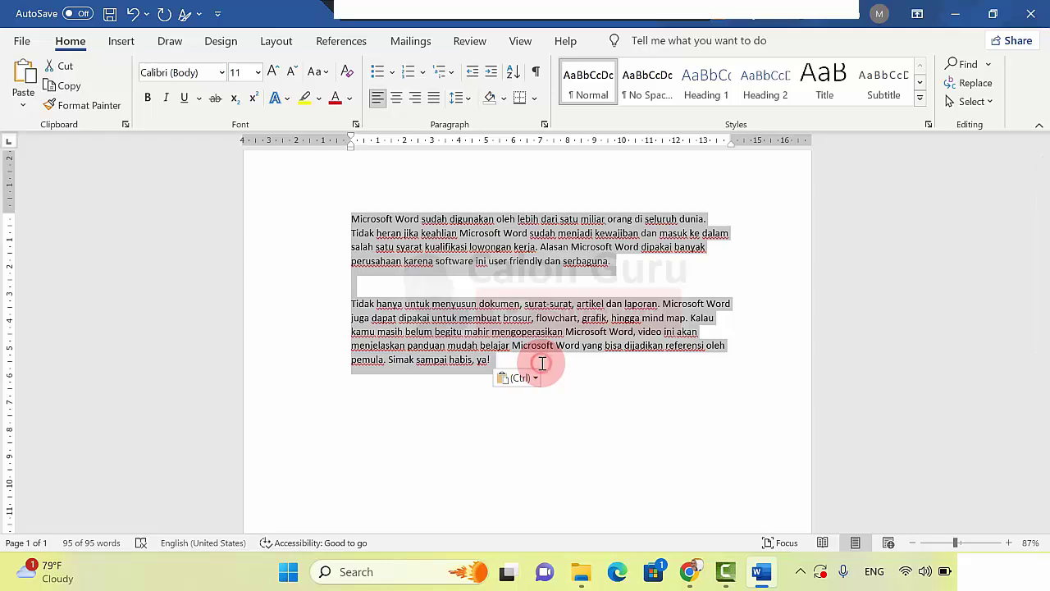
{"action": "left_click", "coordinate": [541, 364]}
{"action": "key", "text": "ctrl+a"}
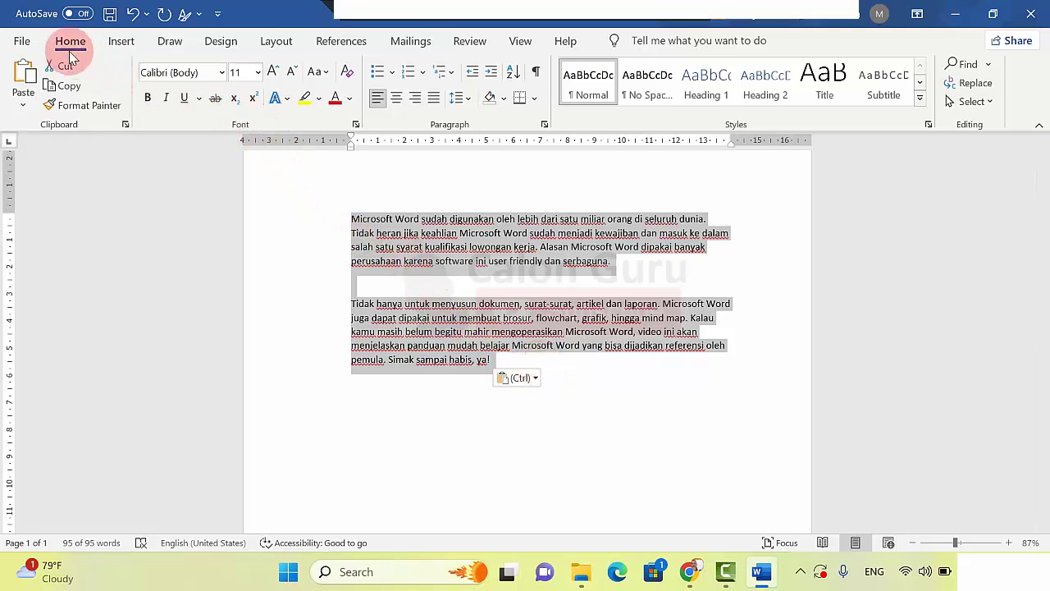
Step: Apply Times New Roman to the selected paragraphs
{"action": "left_click", "coordinate": [222, 73]}
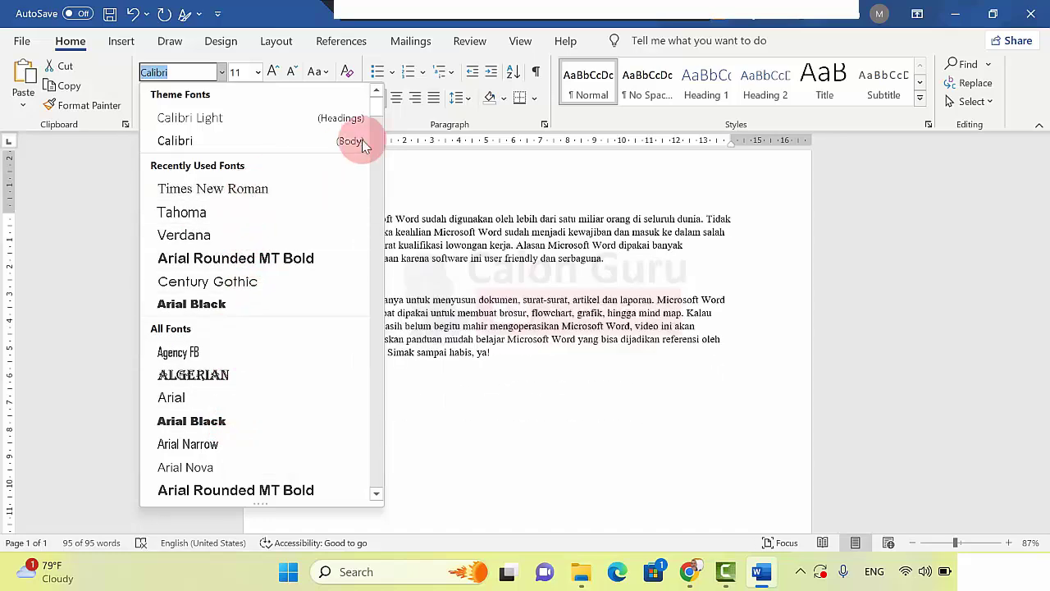
{"action": "mouse_move", "coordinate": [377, 102]}
{"action": "left_mouse_down"}
{"action": "mouse_move", "coordinate": [376, 433]}
{"action": "mouse_move", "coordinate": [379, 100]}
{"action": "left_mouse_up"}
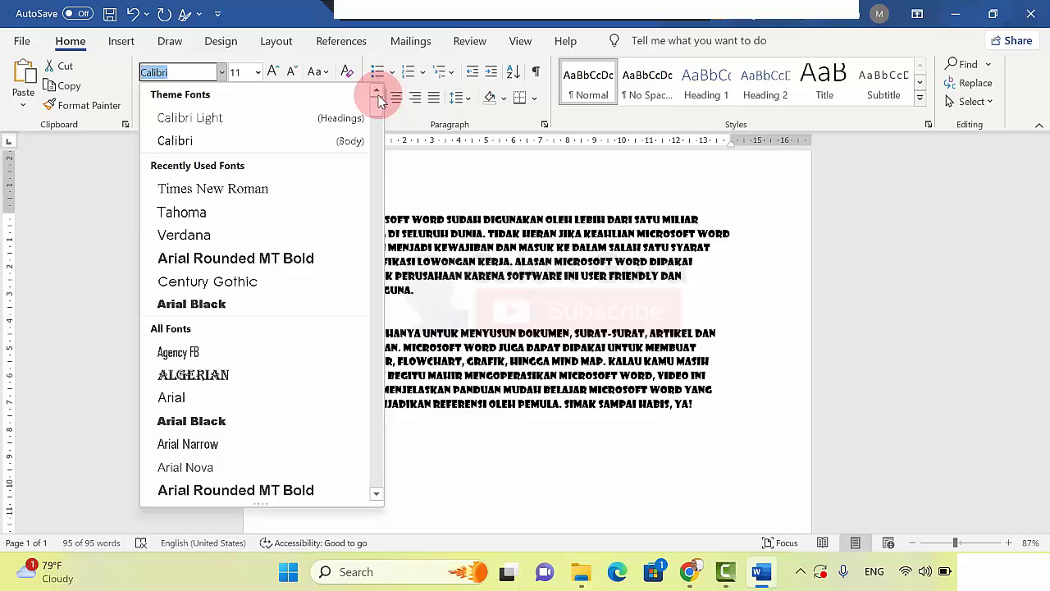
{"action": "left_click", "coordinate": [277, 191]}
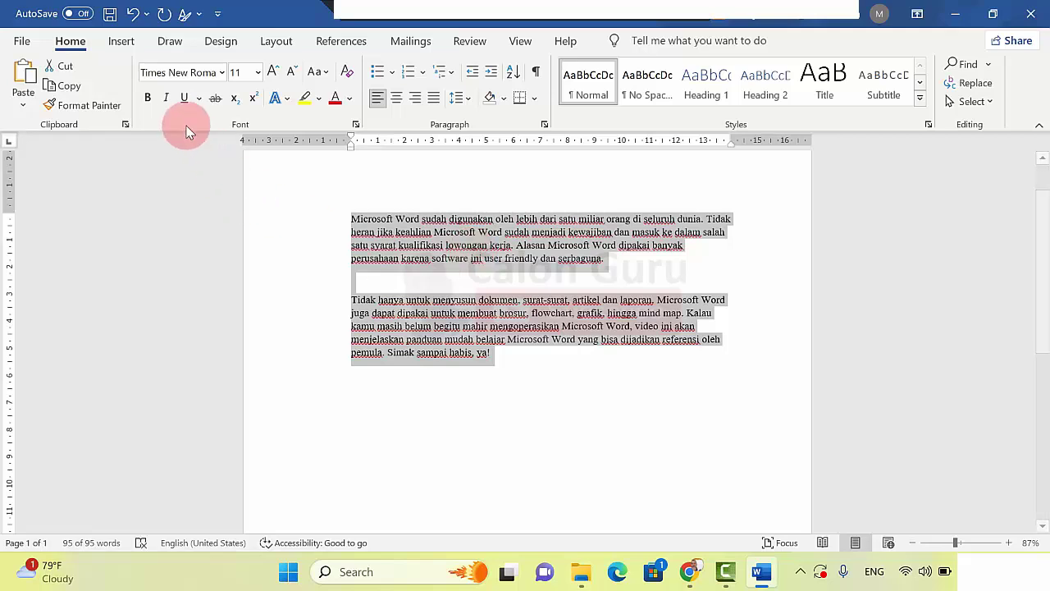
Step: Toggle bold, italic, underline and strikethrough on and off, then open the font size list
{"action": "left_click", "coordinate": [148, 98]}
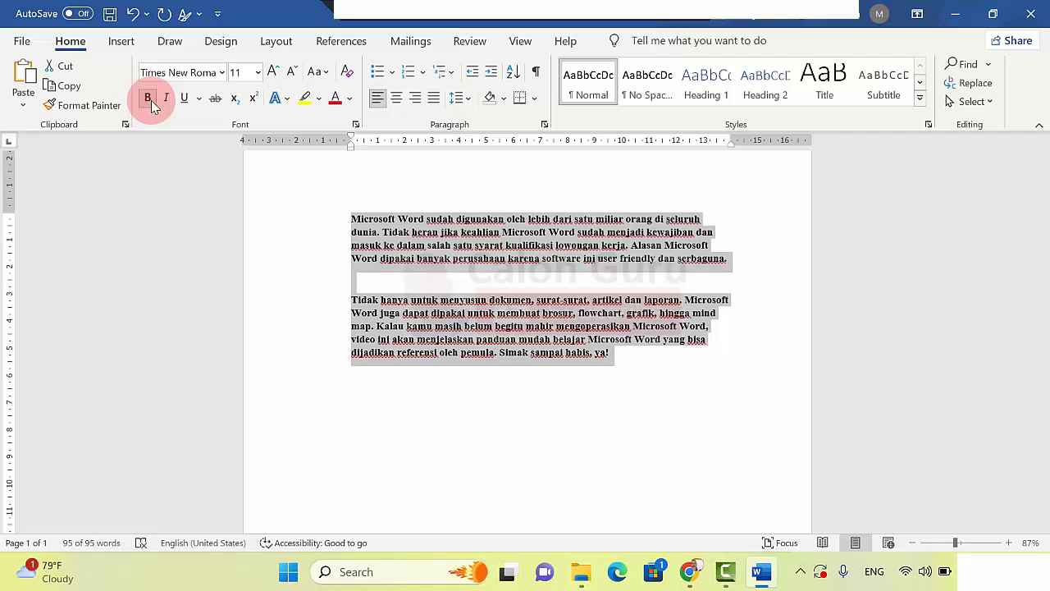
{"action": "left_click", "coordinate": [148, 98]}
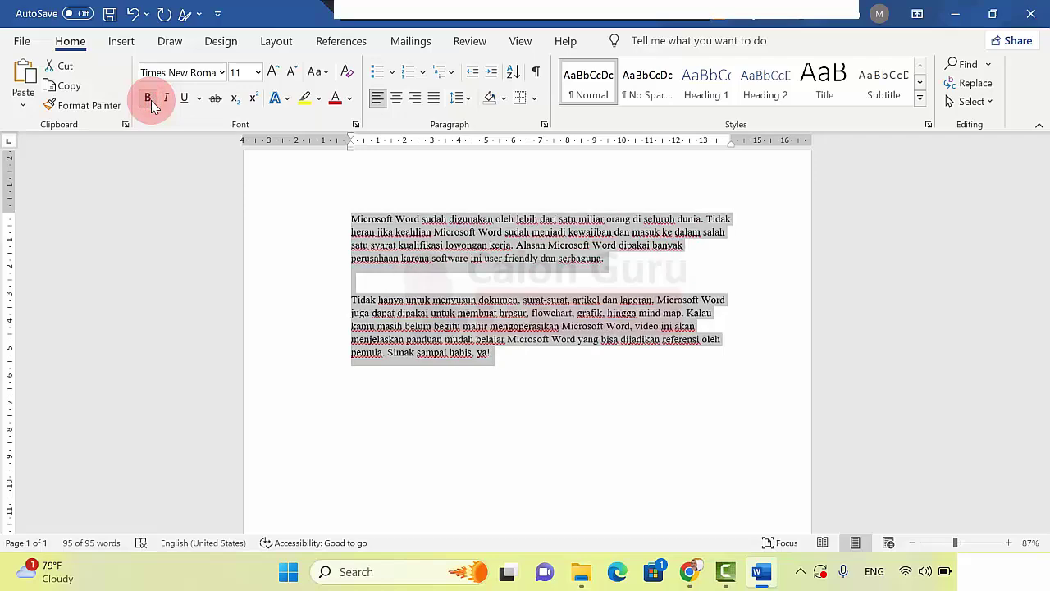
{"action": "left_click", "coordinate": [166, 104]}
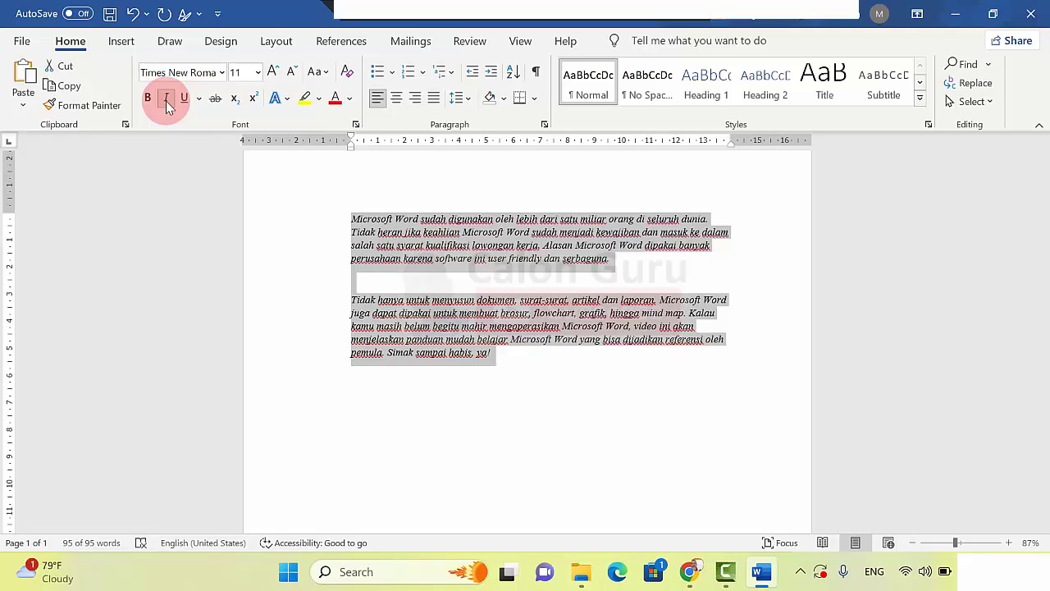
{"action": "left_click", "coordinate": [167, 104]}
{"action": "left_click", "coordinate": [185, 101]}
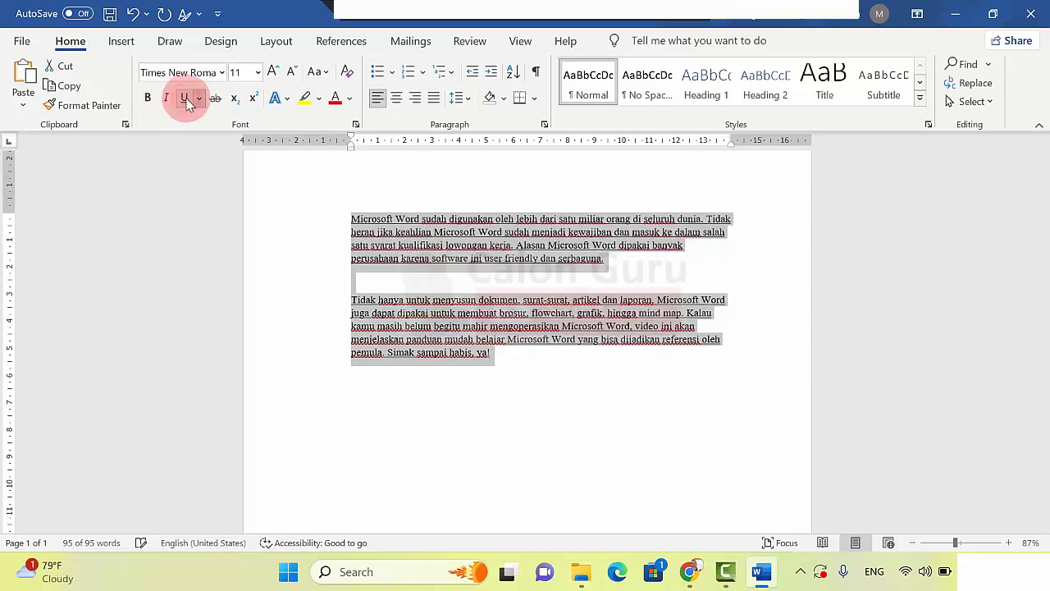
{"action": "left_click", "coordinate": [185, 99]}
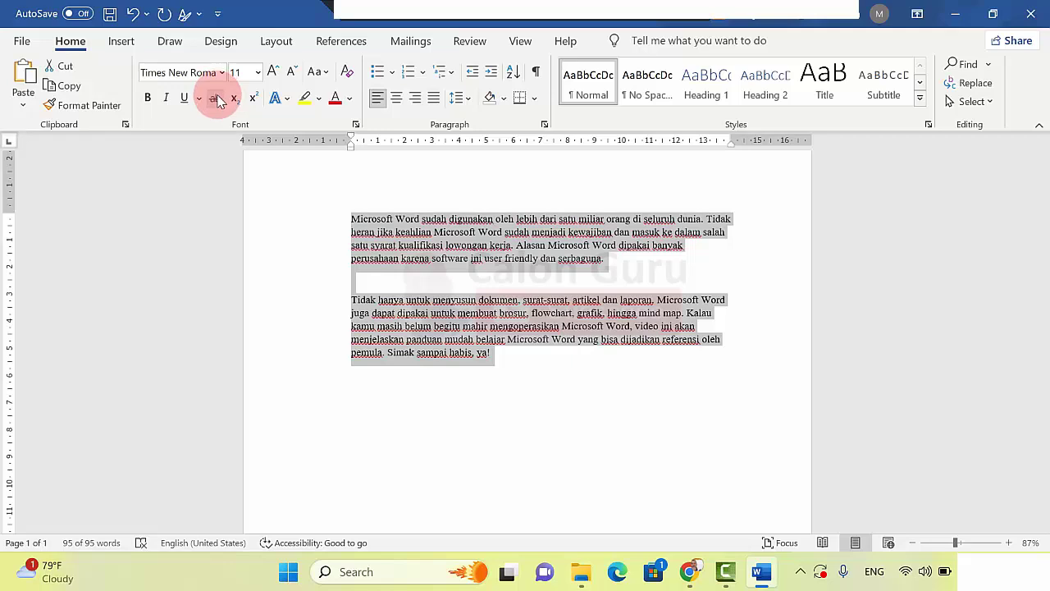
{"action": "left_click", "coordinate": [218, 101]}
{"action": "left_click", "coordinate": [219, 101]}
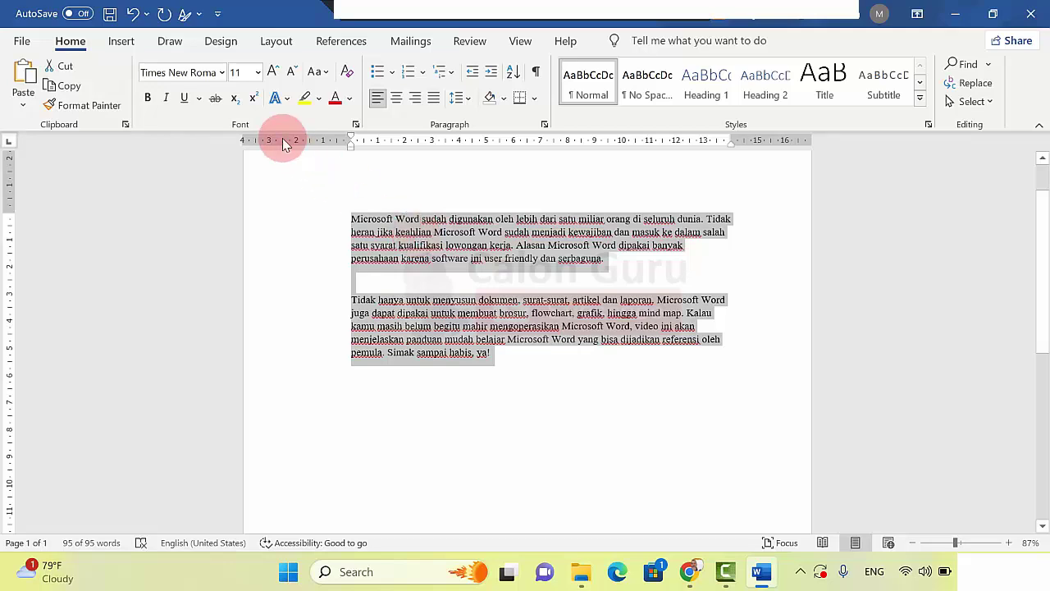
{"action": "left_click", "coordinate": [259, 73]}
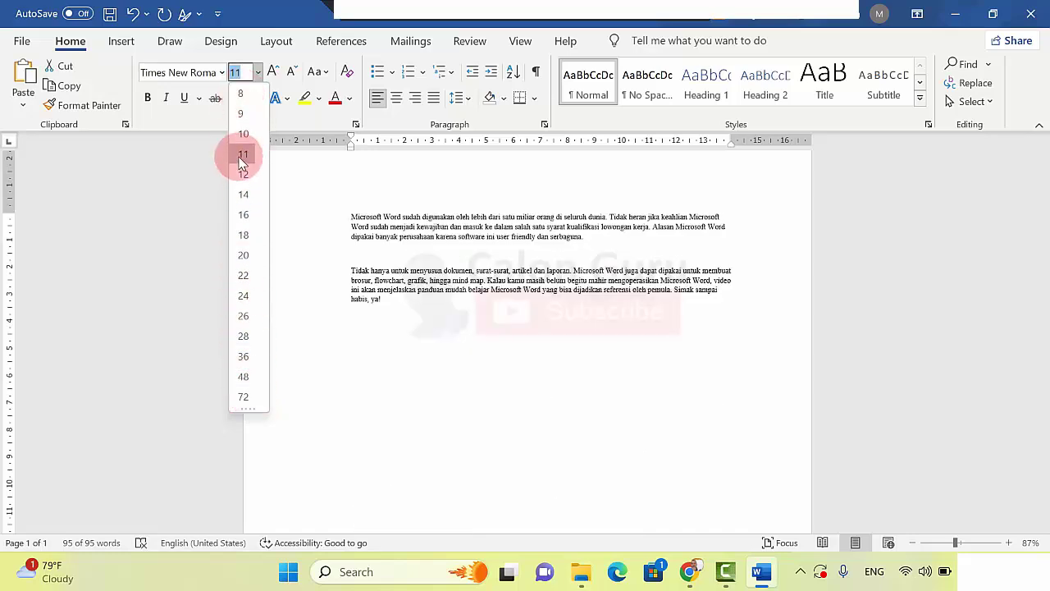
Step: Set both paragraphs to 12 pt and deselect them
{"action": "left_click", "coordinate": [243, 174]}
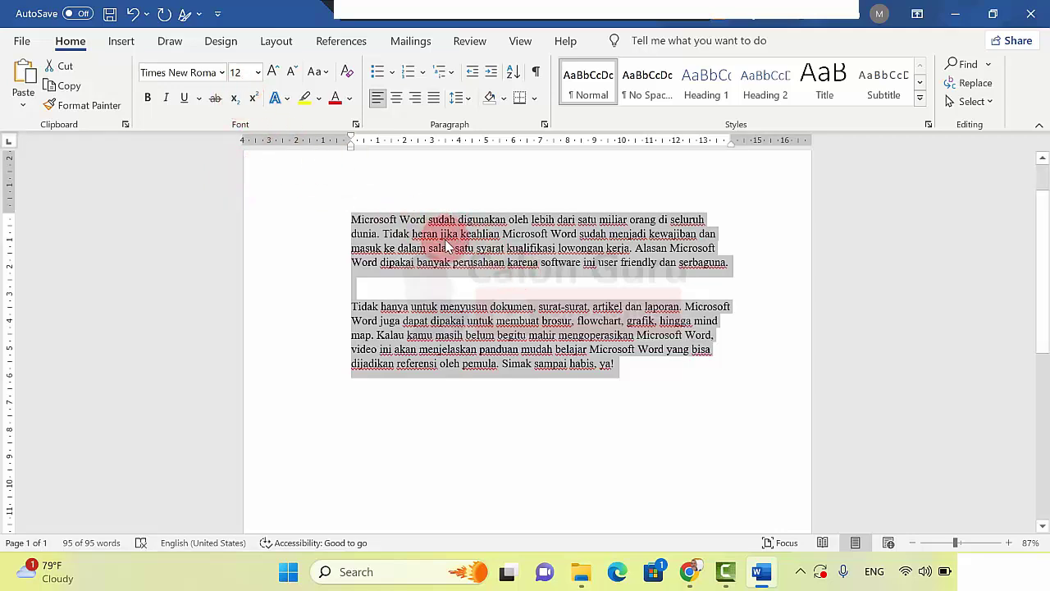
{"action": "left_click", "coordinate": [605, 15]}
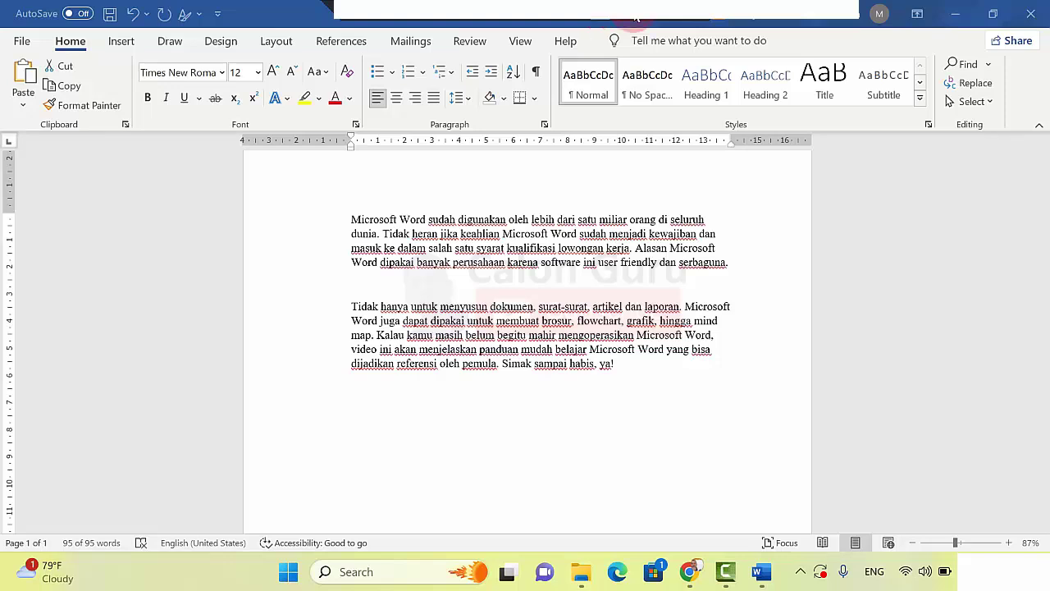
Step: Zoom in toward 100% and practise selecting and deselecting phrases like 'Microsoft Word sudah'
{"action": "key", "text": "ctrl+a"}
{"action": "left_click", "coordinate": [1008, 543]}
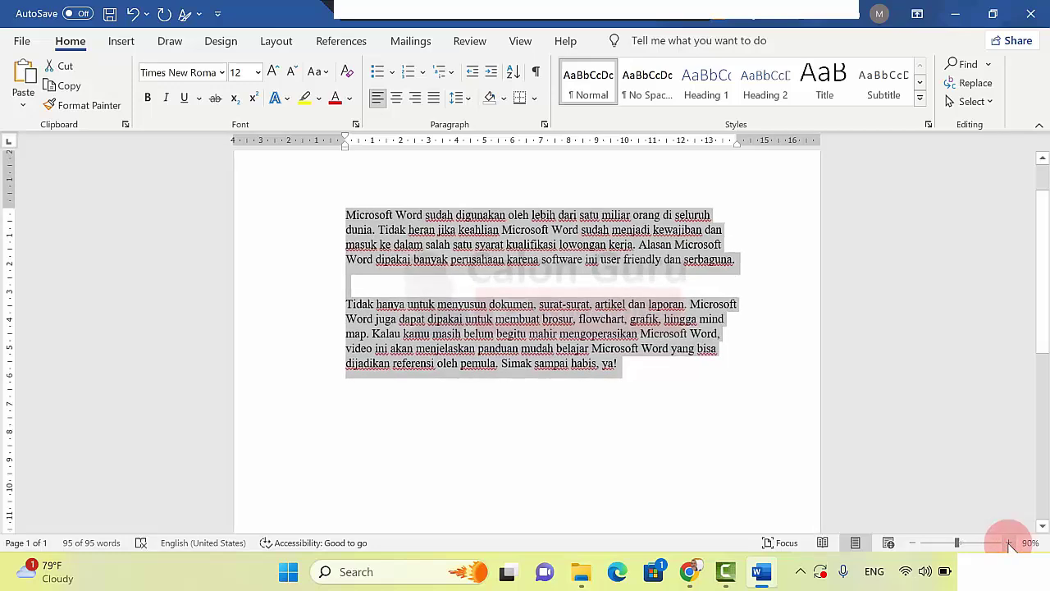
{"action": "left_click", "coordinate": [1008, 543]}
{"action": "left_click", "coordinate": [782, 342]}
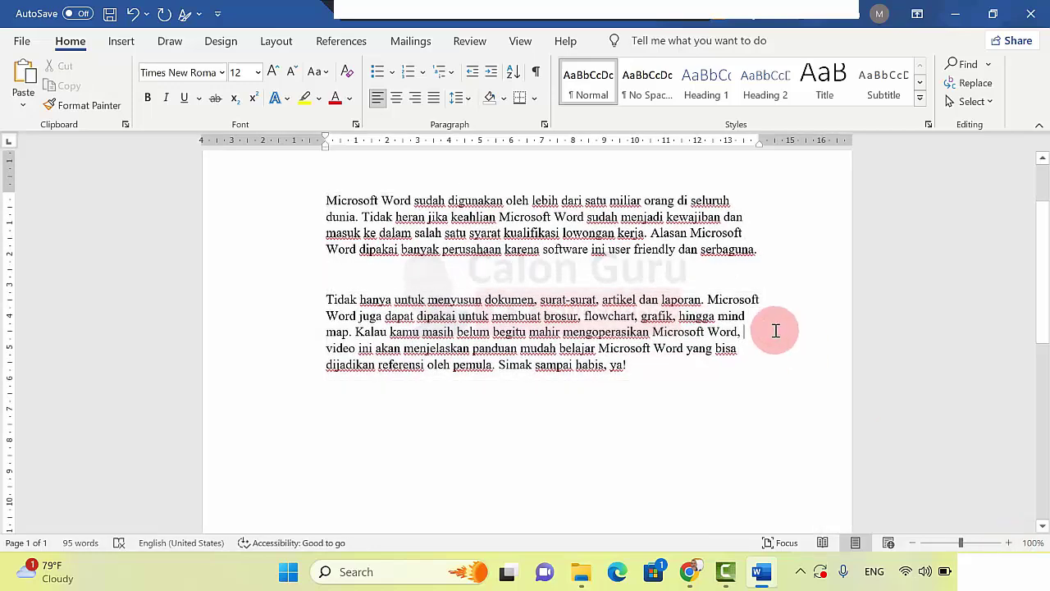
{"action": "left_click_drag", "start_coordinate": [327, 200], "coordinate": [445, 202]}
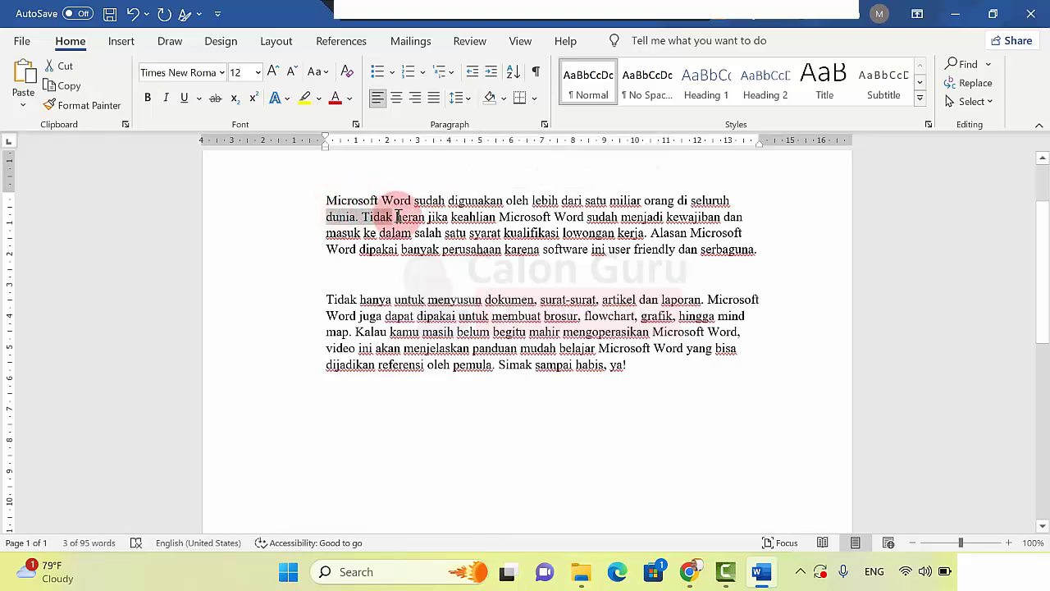
{"action": "mouse_move", "coordinate": [339, 215]}
{"action": "left_mouse_down"}
{"action": "mouse_move", "coordinate": [361, 232]}
{"action": "mouse_move", "coordinate": [327, 233]}
{"action": "mouse_move", "coordinate": [399, 251]}
{"action": "left_mouse_up"}
{"action": "left_click", "coordinate": [379, 232]}
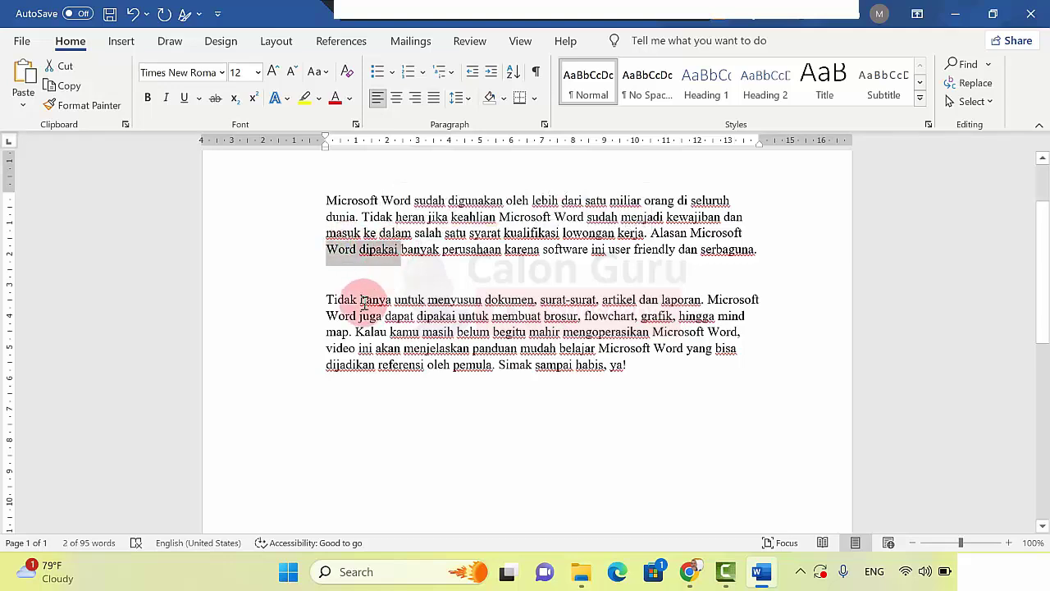
{"action": "left_click", "coordinate": [361, 301]}
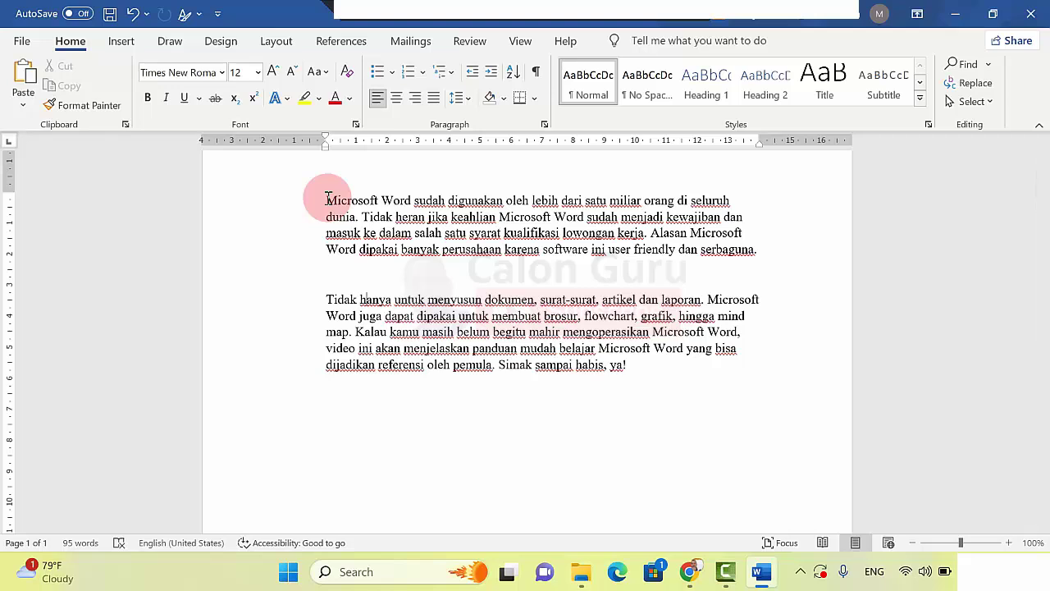
Step: Drag across both paragraphs, then select all the document text with Ctrl+A
{"action": "mouse_move", "coordinate": [327, 198]}
{"action": "left_mouse_down"}
{"action": "mouse_move", "coordinate": [569, 347]}
{"action": "mouse_move", "coordinate": [630, 366]}
{"action": "left_mouse_up"}
{"action": "left_click", "coordinate": [633, 367]}
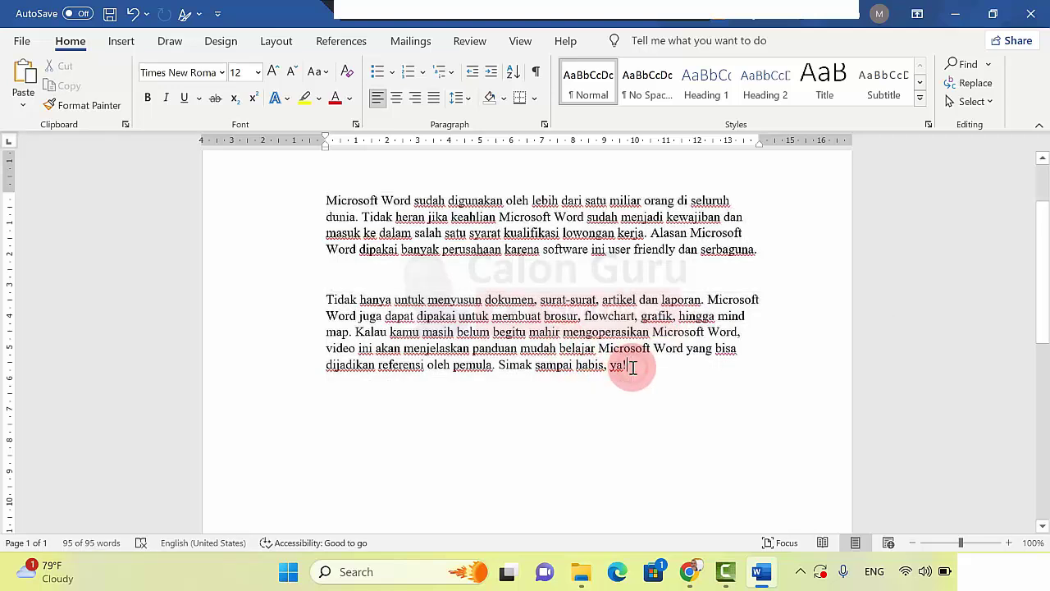
{"action": "key", "text": "ctrl+a"}
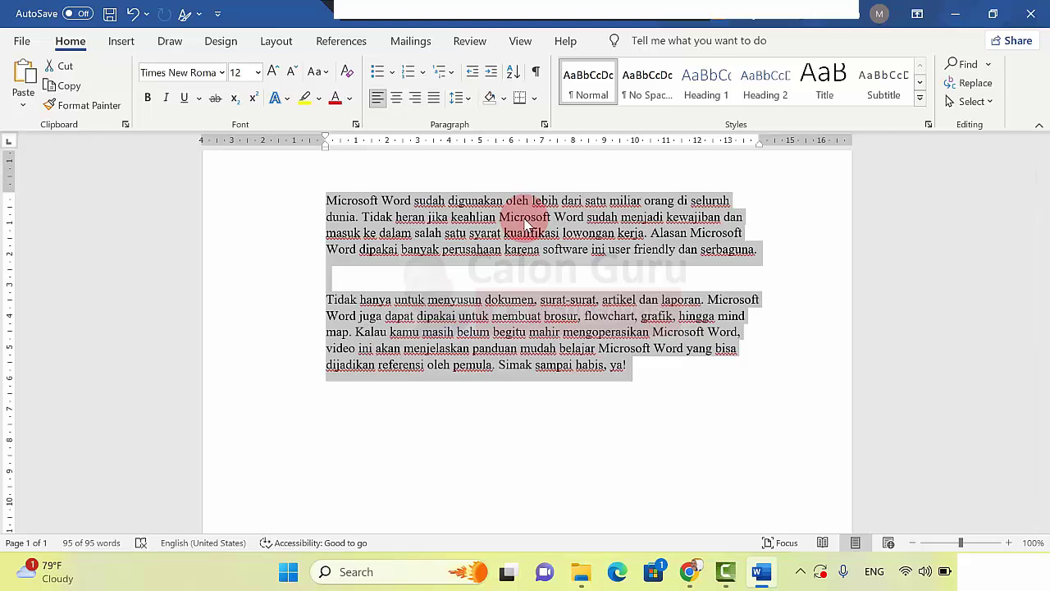
Step: Set Spacing After to 0 pt and line spacing to 1.5 lines in the Paragraph settings
{"action": "right_click", "coordinate": [532, 234]}
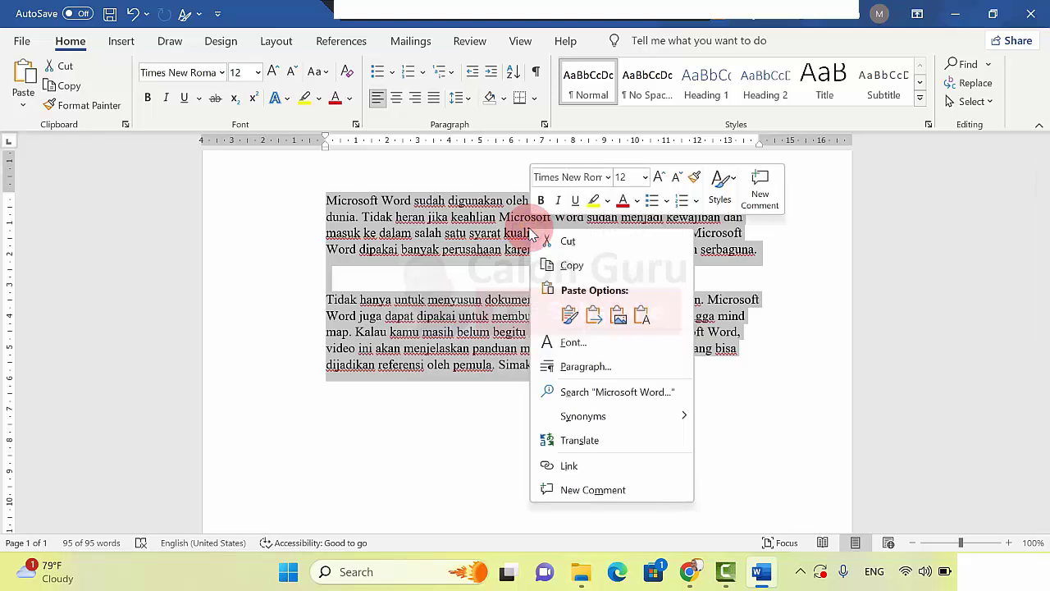
{"action": "left_click", "coordinate": [589, 366]}
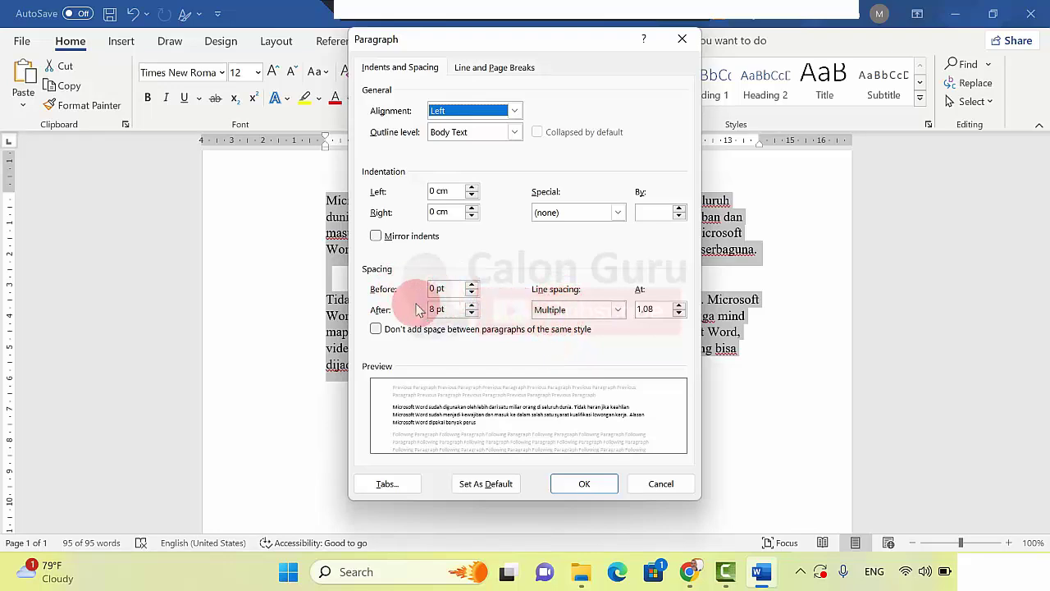
{"action": "left_click", "coordinate": [472, 314]}
{"action": "left_click", "coordinate": [472, 314]}
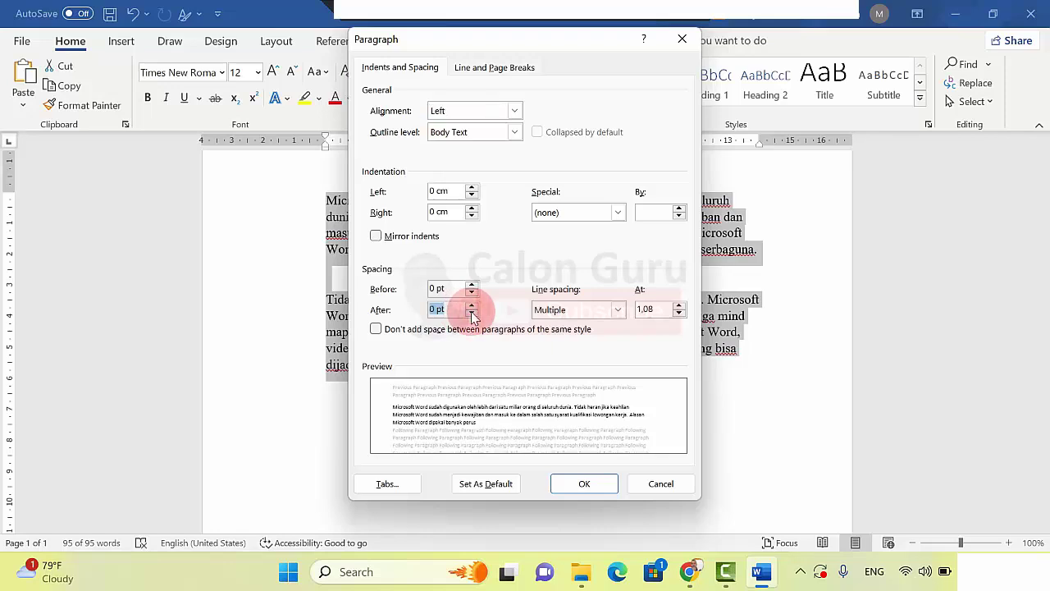
{"action": "left_click", "coordinate": [471, 305]}
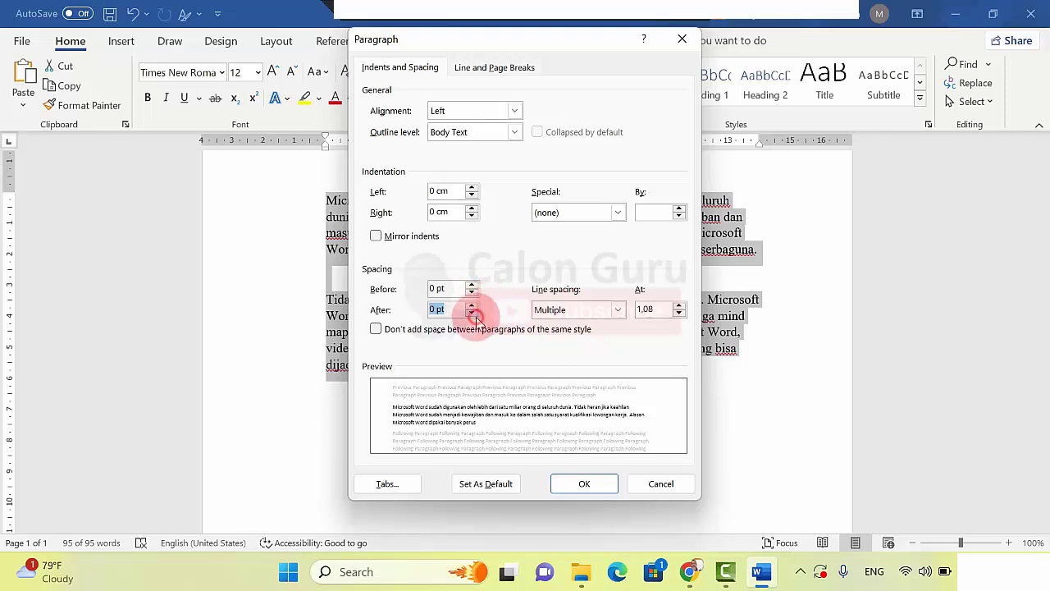
{"action": "left_click", "coordinate": [473, 314]}
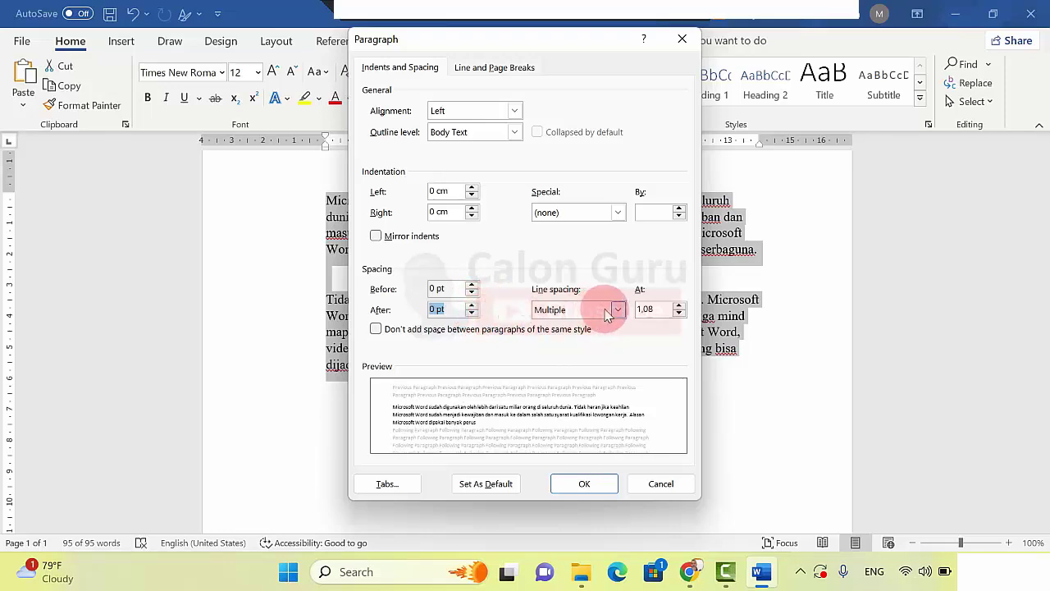
{"action": "left_click", "coordinate": [619, 312]}
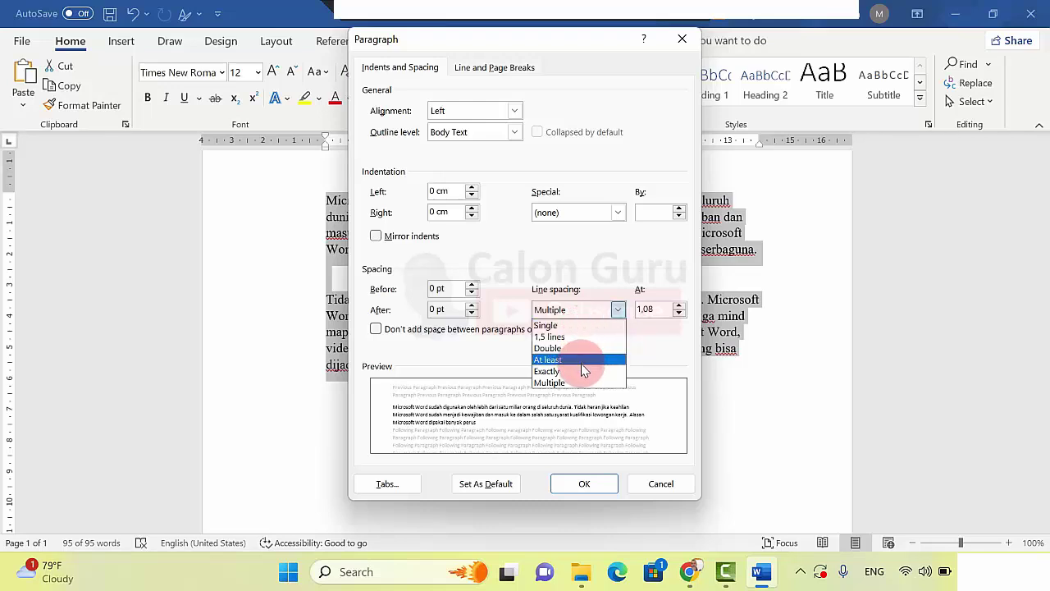
{"action": "left_click", "coordinate": [579, 337]}
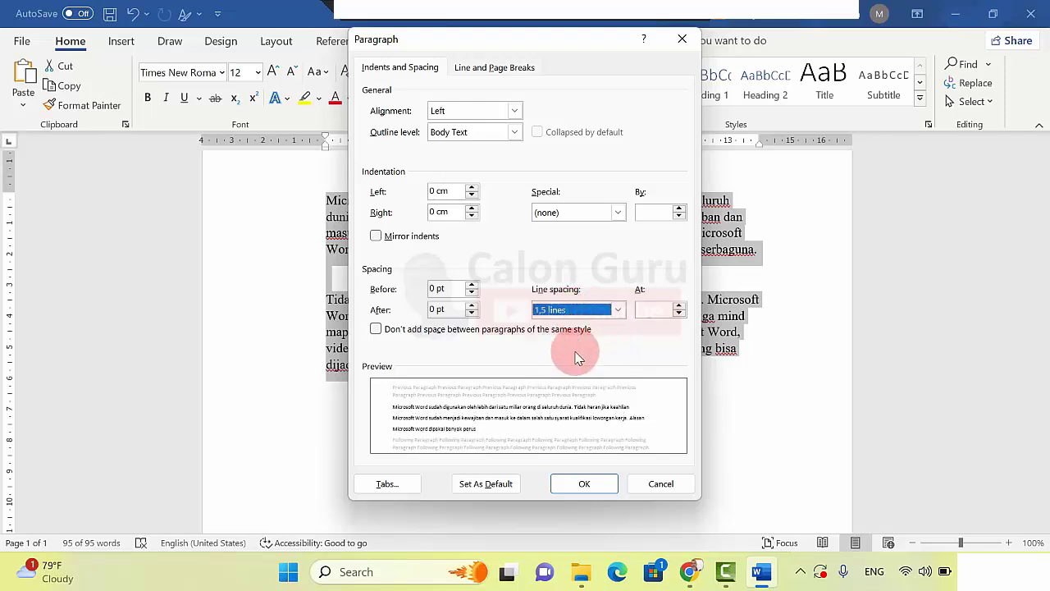
{"action": "left_click", "coordinate": [581, 482]}
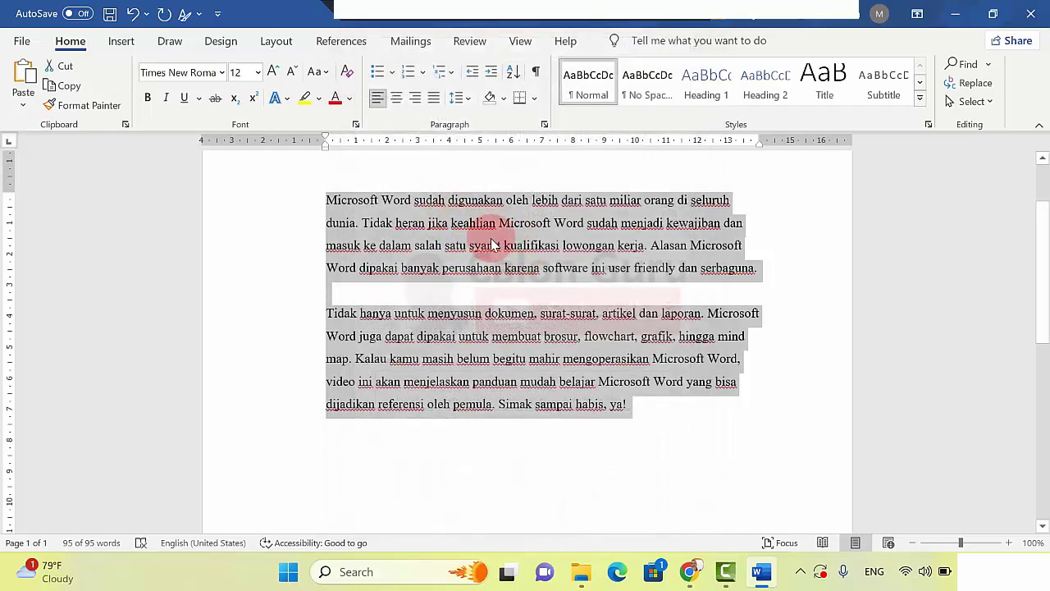
{"action": "left_click", "coordinate": [492, 245]}
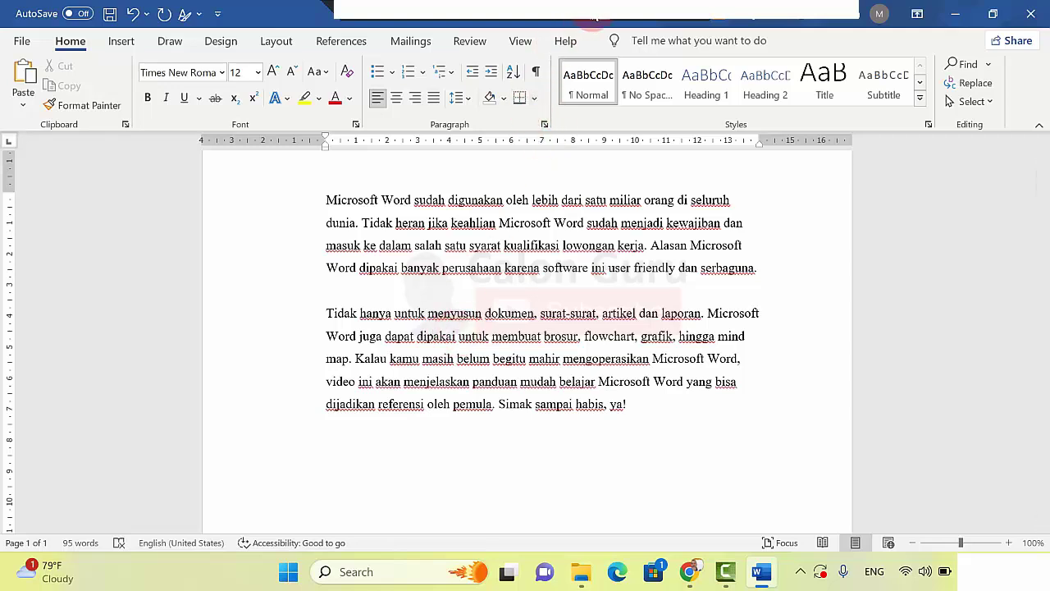
{"action": "left_click", "coordinate": [599, 16]}
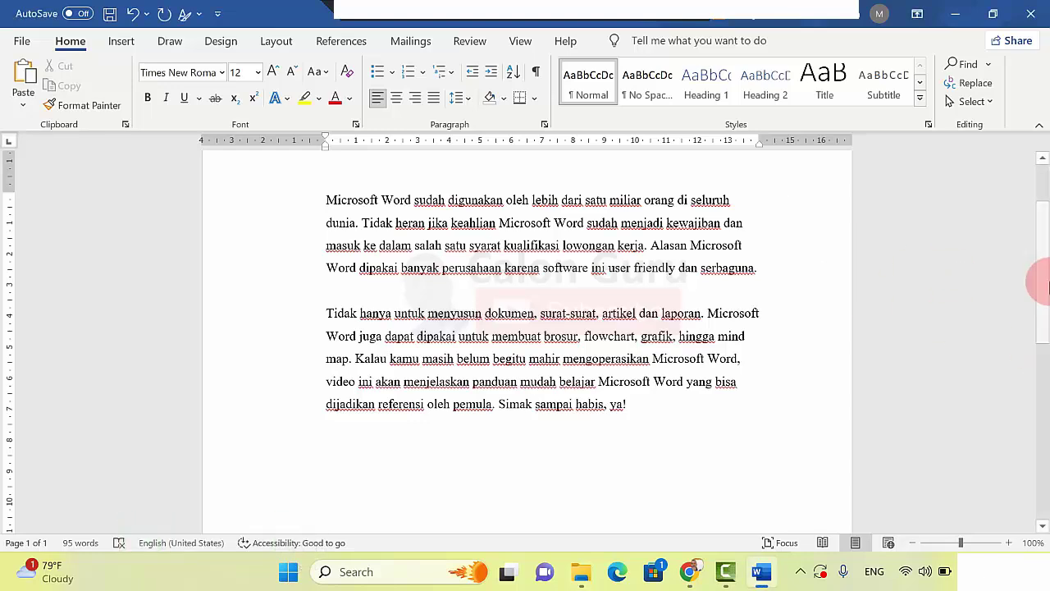
{"action": "scroll", "coordinate": [1038, 274], "scroll_direction": "up", "scroll_amount": 3}
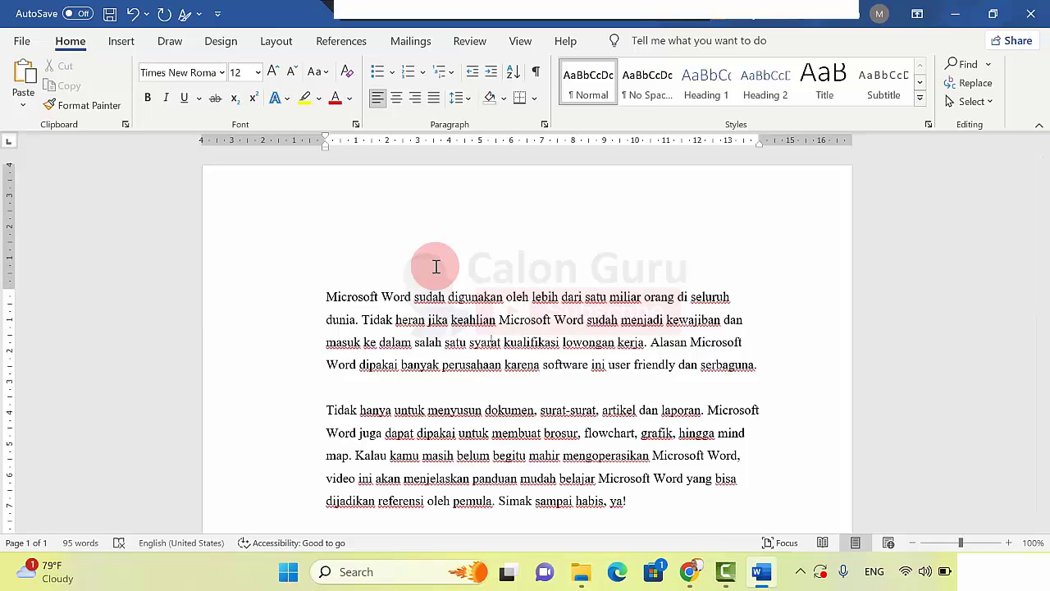
Step: Show the Layout paper size list, Letter through B5 (JIS), with A4 (21 × 29,7 cm) current
{"action": "left_click", "coordinate": [283, 45]}
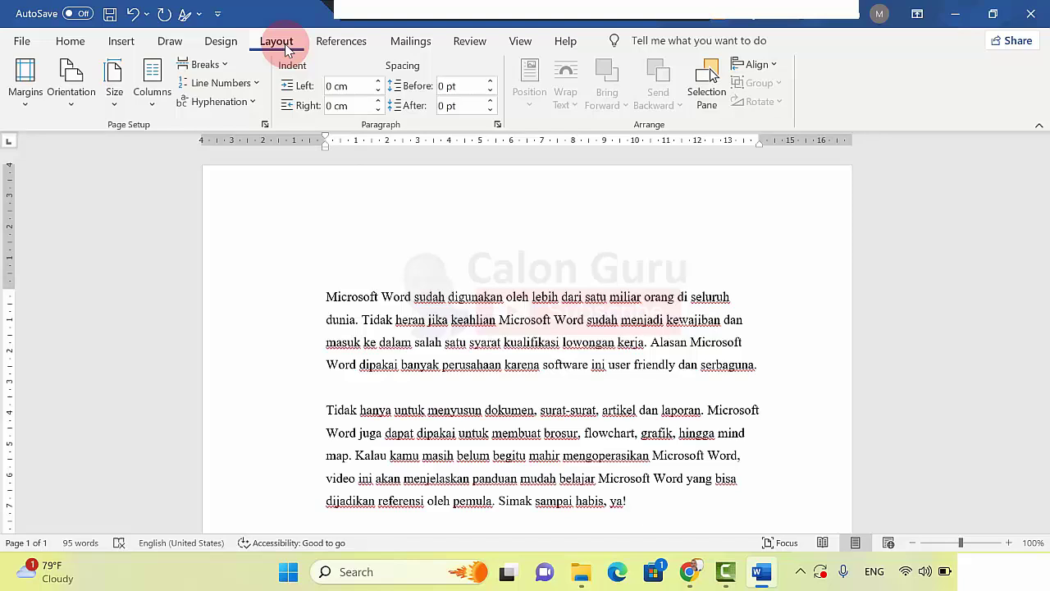
{"action": "left_click", "coordinate": [114, 112]}
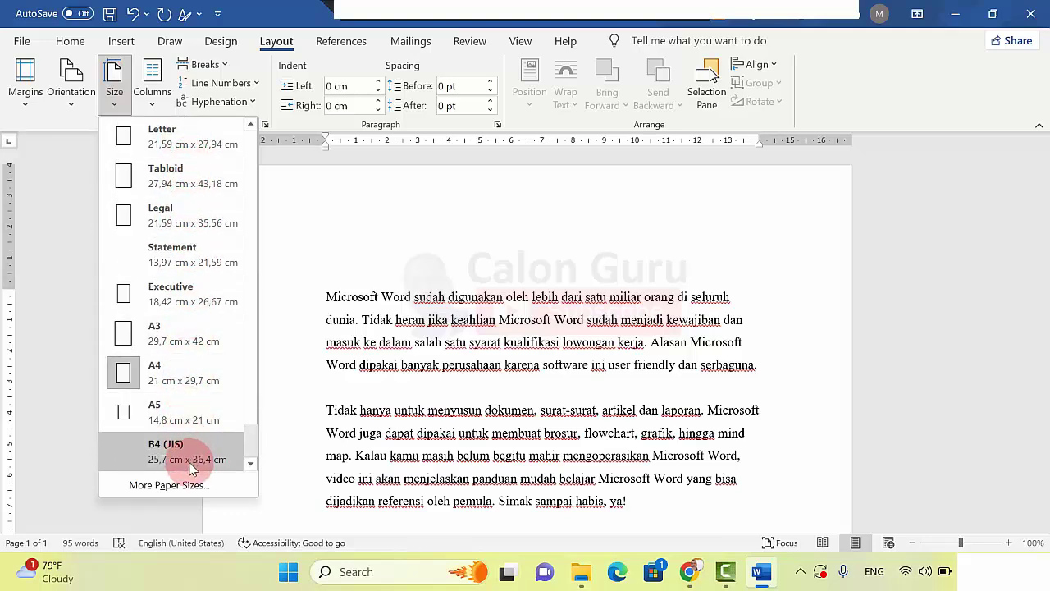
{"action": "left_click_drag", "start_coordinate": [249, 355], "coordinate": [249, 395]}
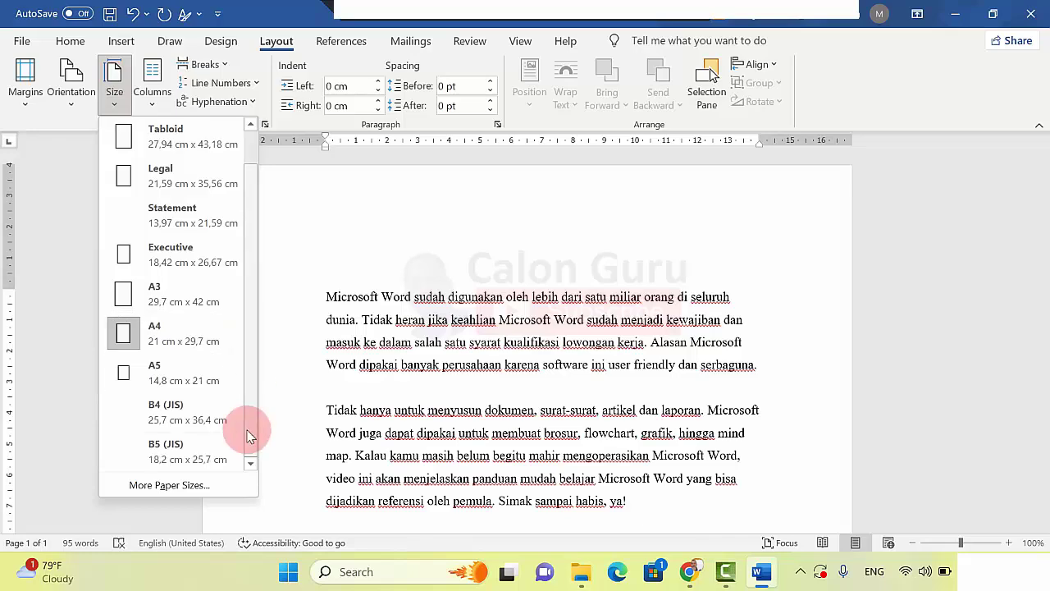
{"action": "left_click", "coordinate": [171, 489]}
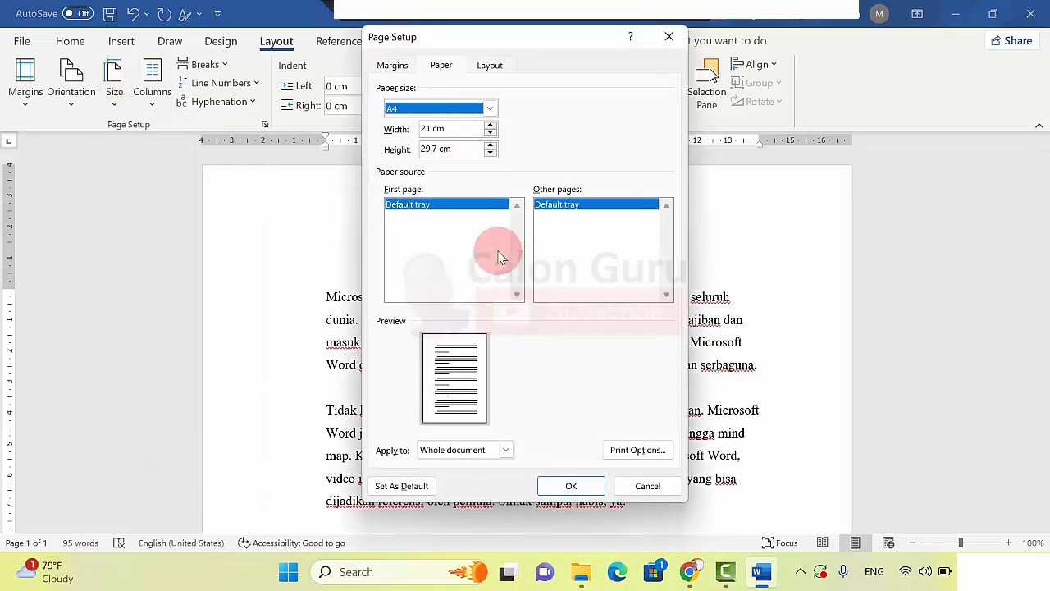
{"action": "left_click", "coordinate": [394, 65]}
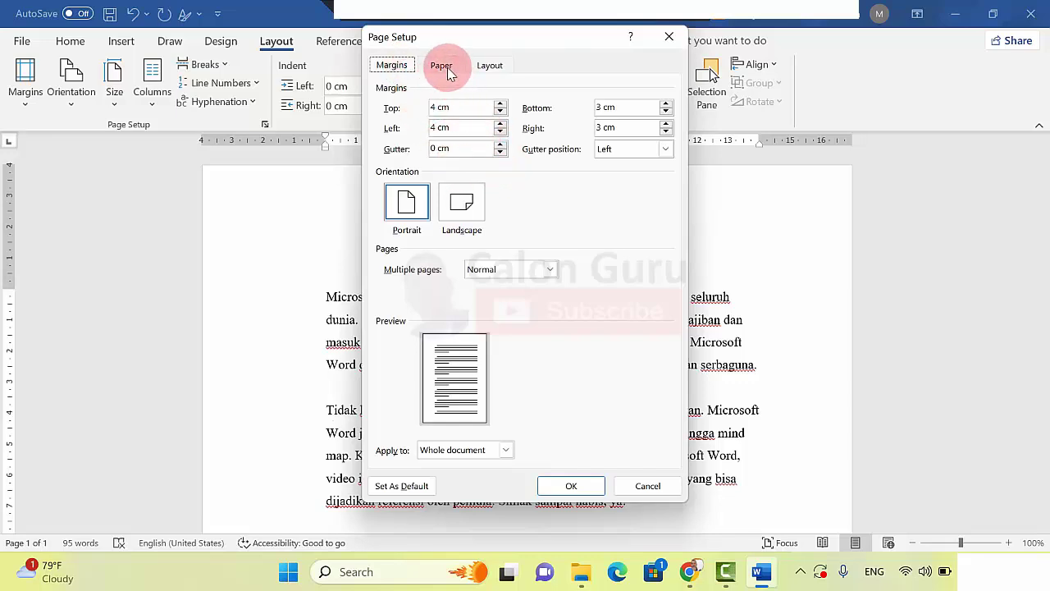
{"action": "left_click", "coordinate": [443, 66]}
{"action": "left_click", "coordinate": [466, 124]}
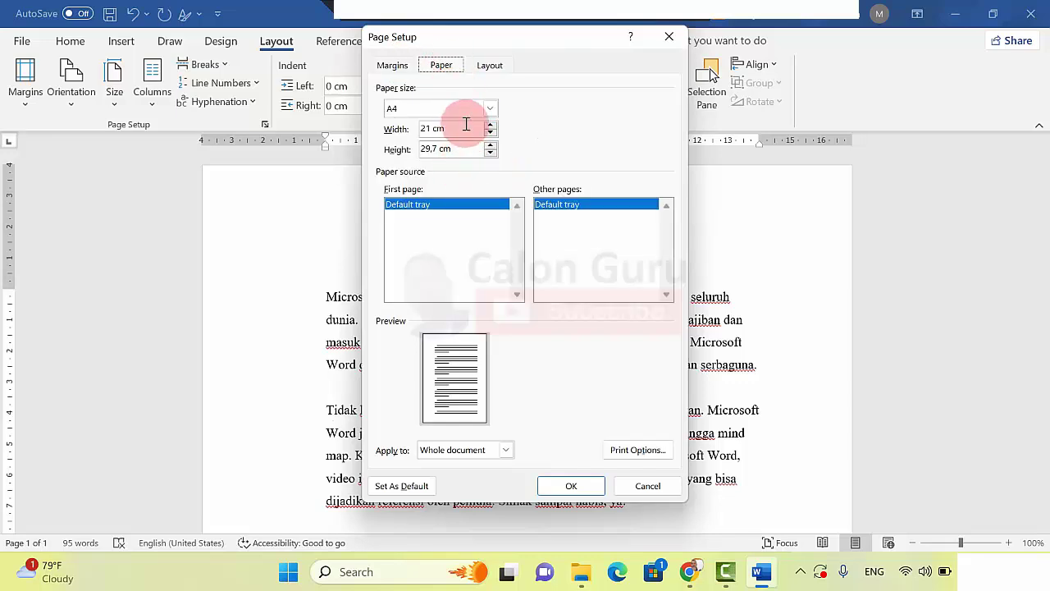
{"action": "left_click", "coordinate": [490, 108]}
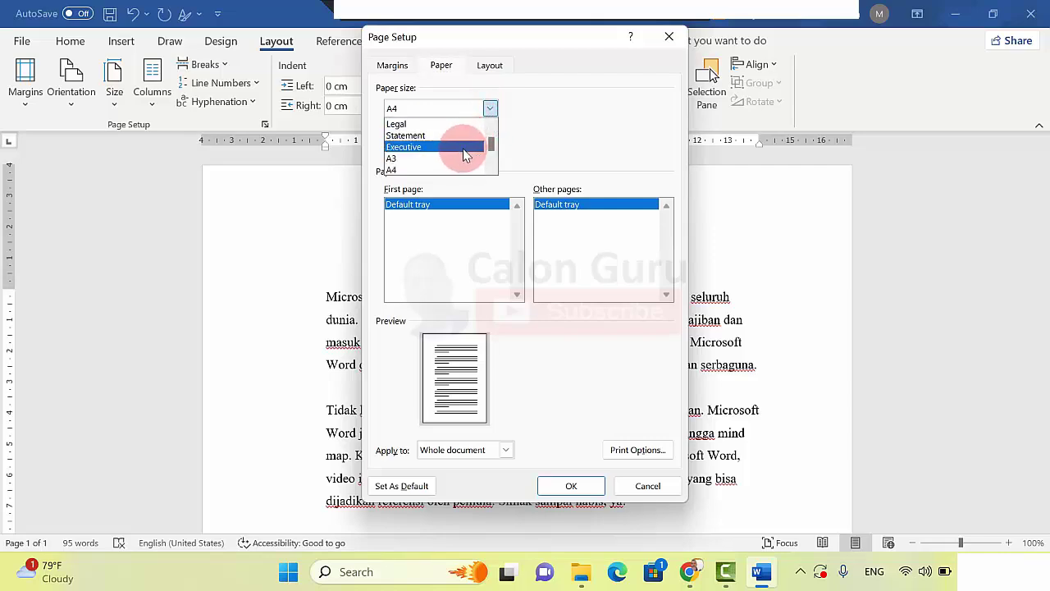
{"action": "left_click", "coordinate": [447, 170]}
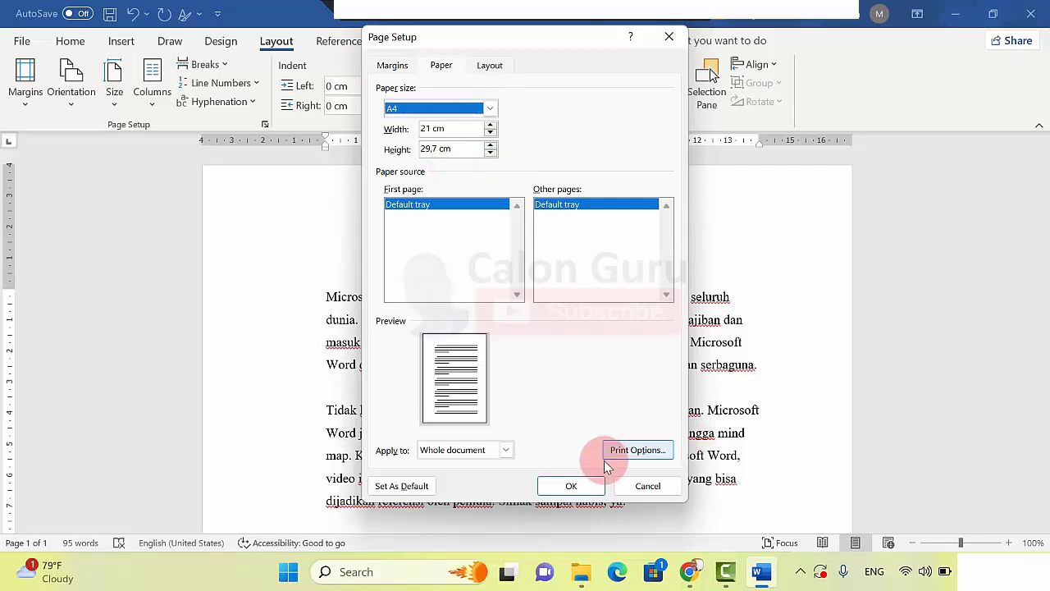
{"action": "left_click", "coordinate": [571, 487]}
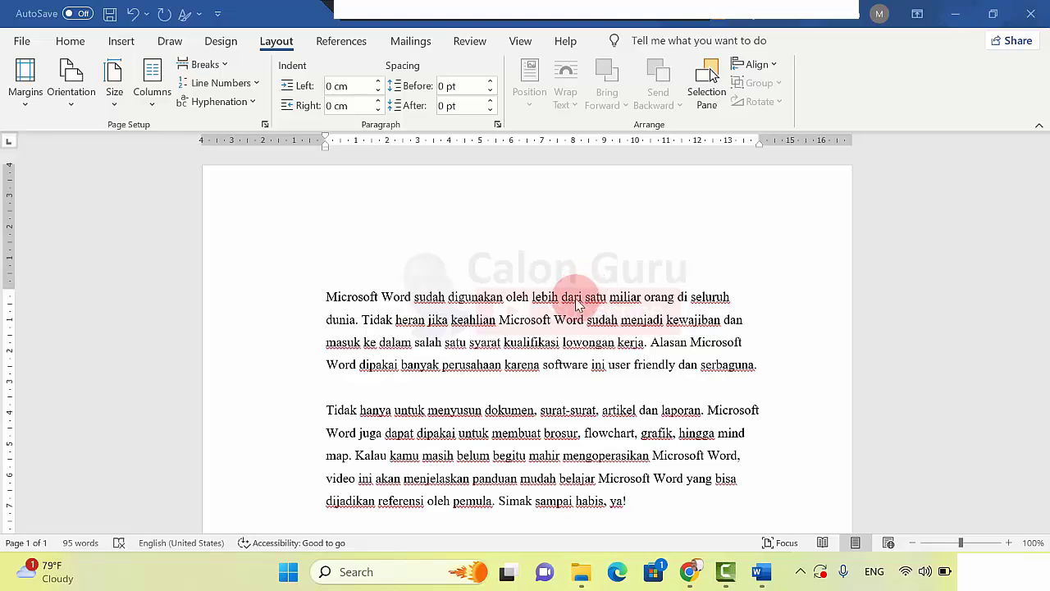
Step: Zoom the page out from 68% to about 30% so the whole A4 page shows
{"action": "left_click", "coordinate": [71, 41]}
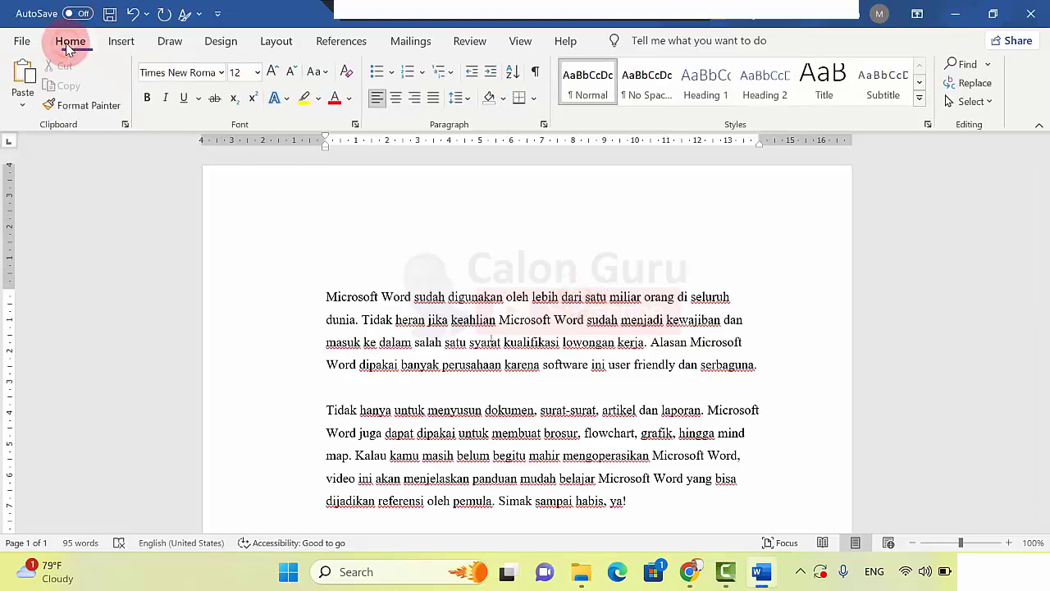
{"action": "left_click", "coordinate": [277, 41]}
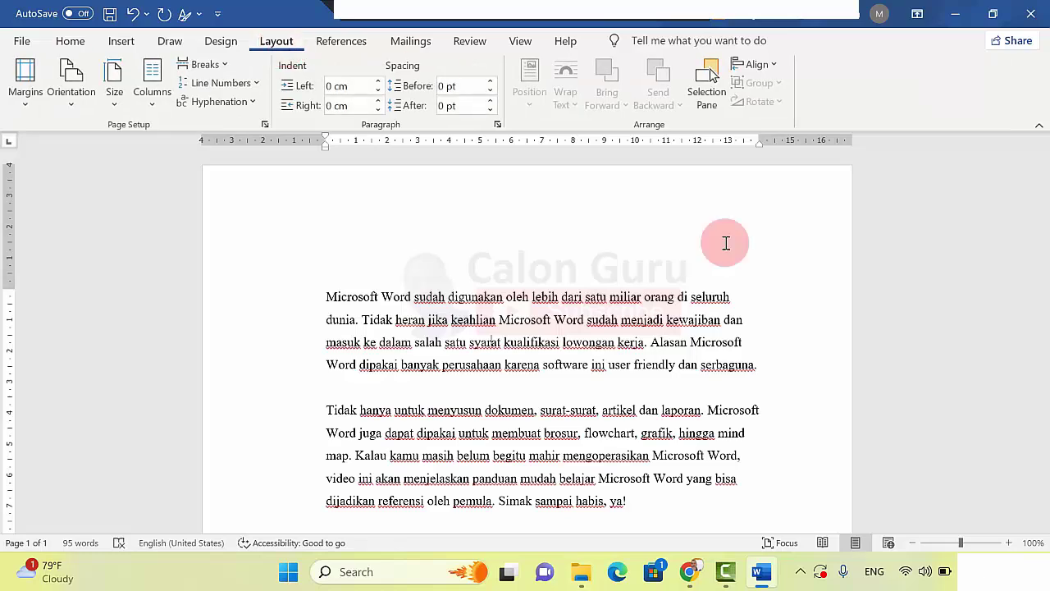
{"action": "left_click", "coordinate": [946, 542]}
{"action": "left_click_drag", "start_coordinate": [947, 542], "coordinate": [930, 544]}
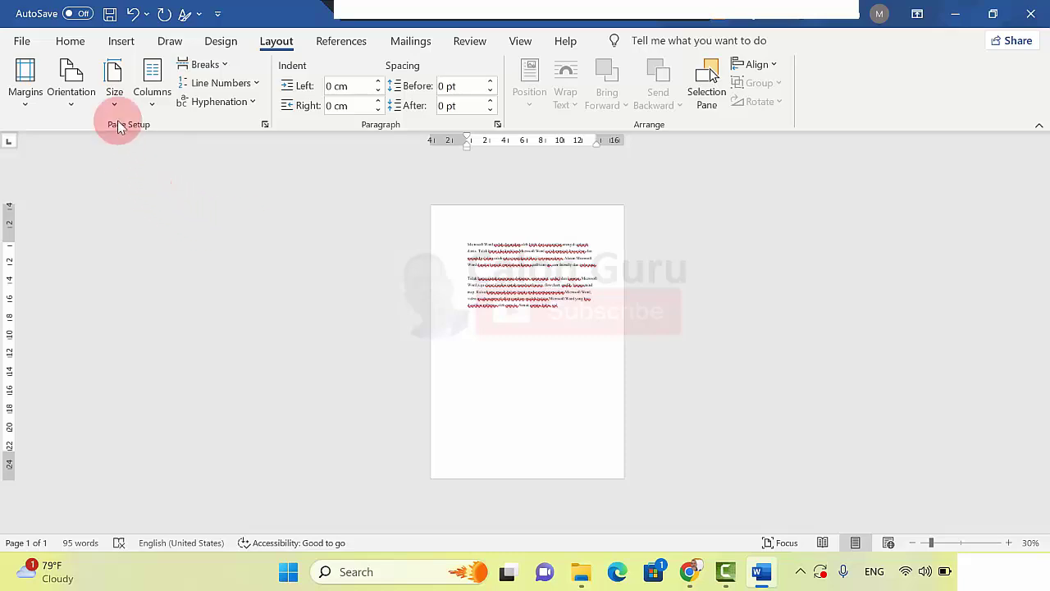
Step: Try landscape, then set the page to portrait orientation and zoom back to about 98%
{"action": "left_click", "coordinate": [69, 107]}
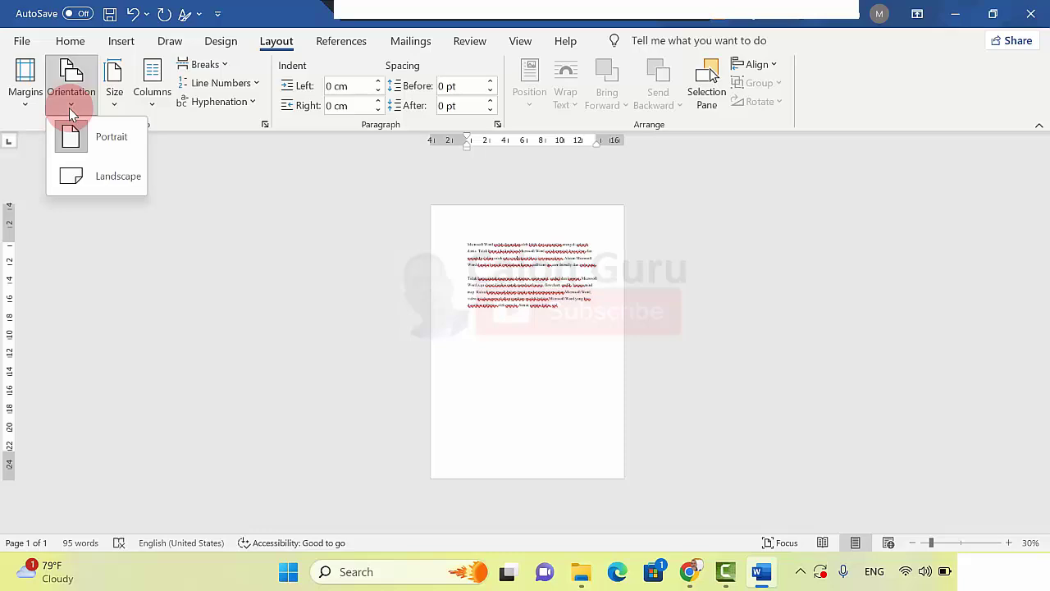
{"action": "left_click", "coordinate": [99, 180]}
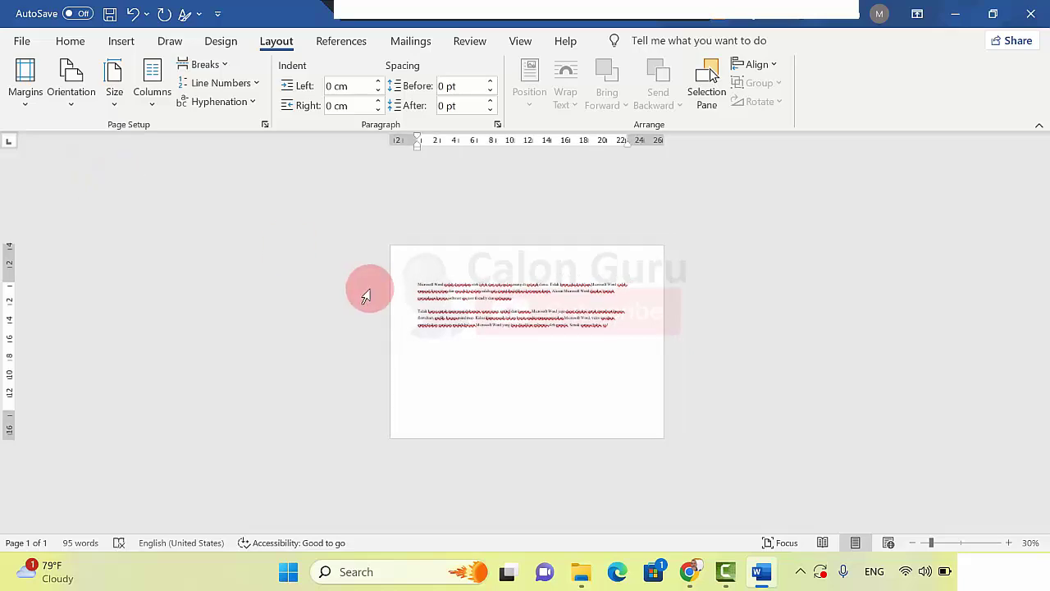
{"action": "left_click", "coordinate": [74, 105]}
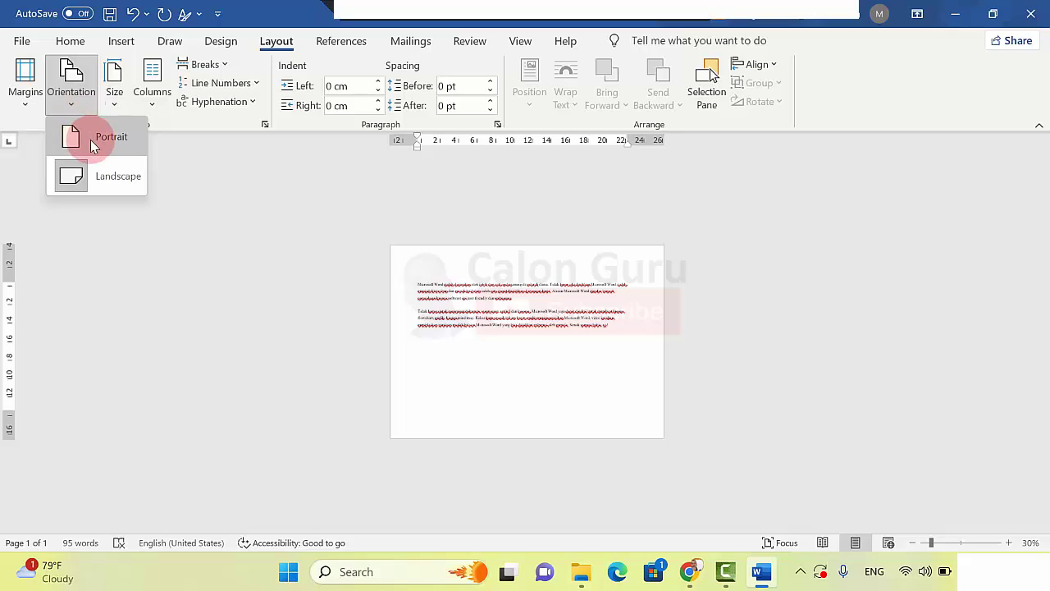
{"action": "left_click", "coordinate": [92, 145]}
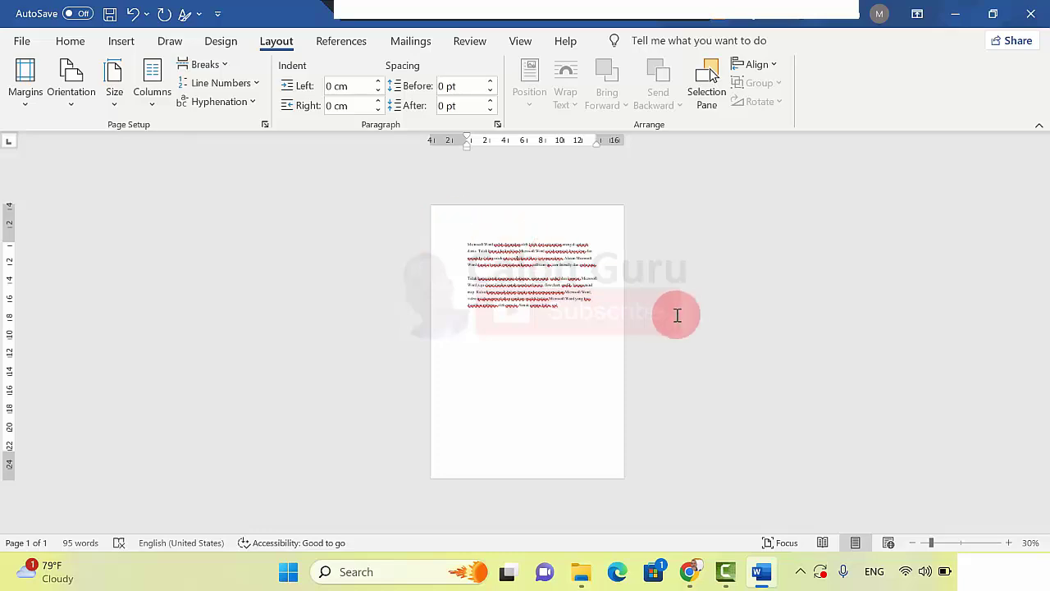
{"action": "left_click", "coordinate": [962, 544]}
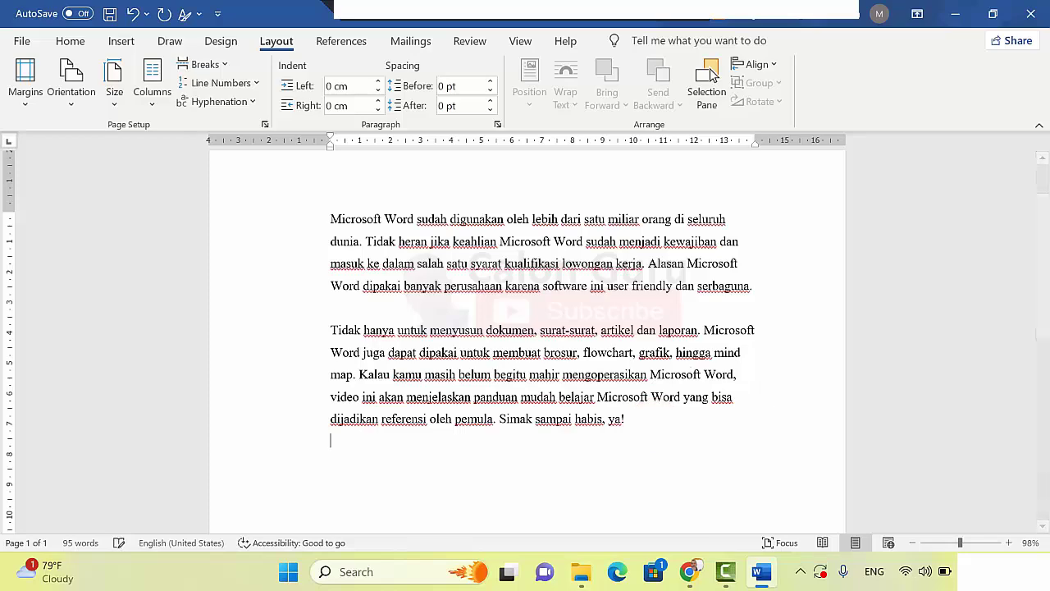
Step: Insert a 4-column by 8-row table below the last paragraph
{"action": "left_click_drag", "start_coordinate": [1042, 290], "coordinate": [1040, 344]}
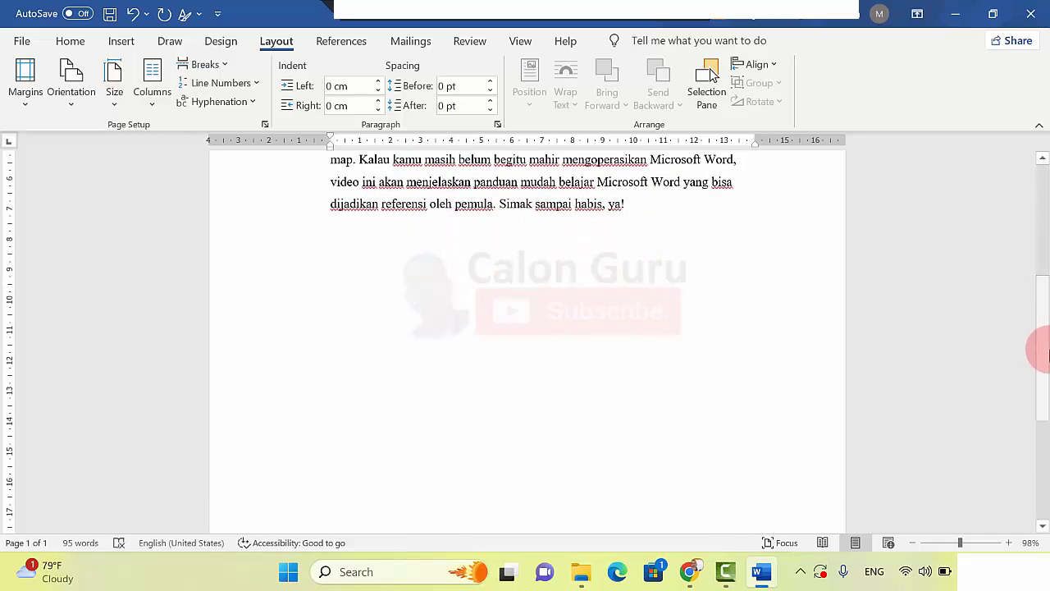
{"action": "left_click", "coordinate": [588, 336]}
{"action": "left_click", "coordinate": [269, 248]}
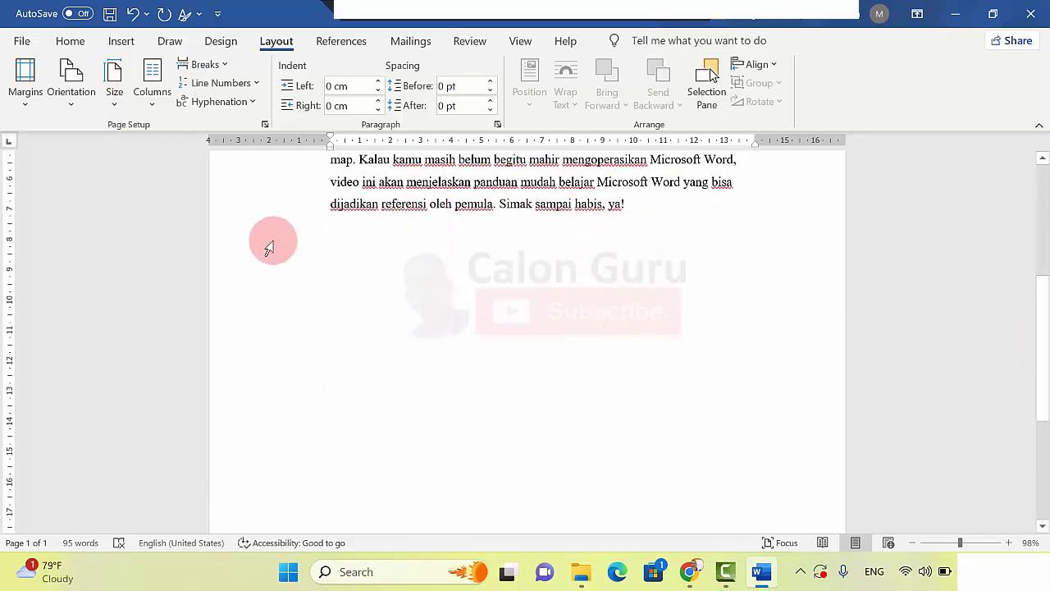
{"action": "left_click", "coordinate": [123, 45]}
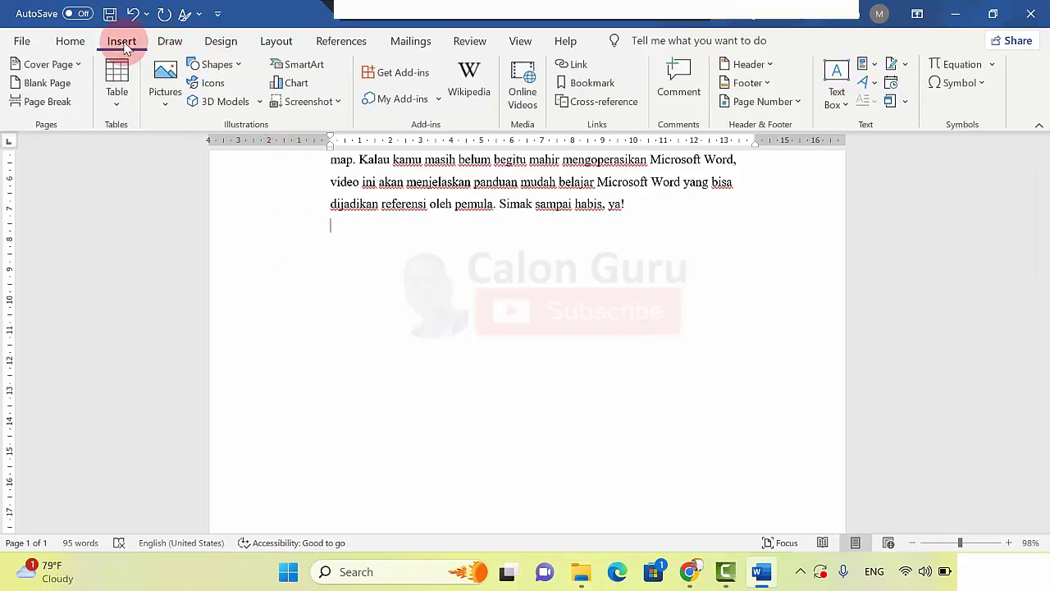
{"action": "left_click", "coordinate": [118, 108]}
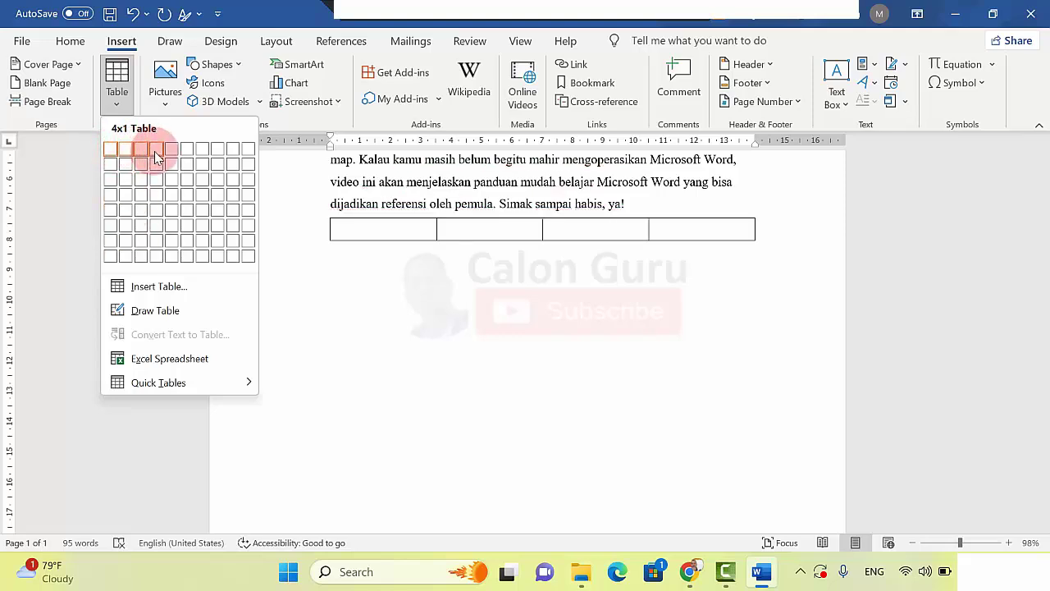
{"action": "left_click", "coordinate": [156, 258]}
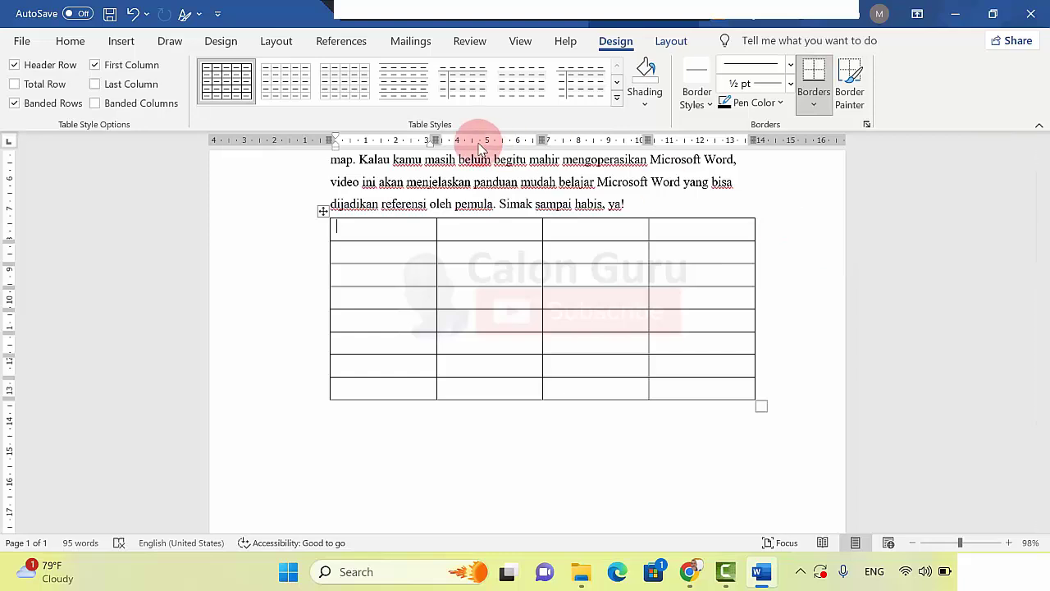
Step: Fill the header cells with No, Nama, Alamat and Kelas
{"action": "type", "text": "No"}
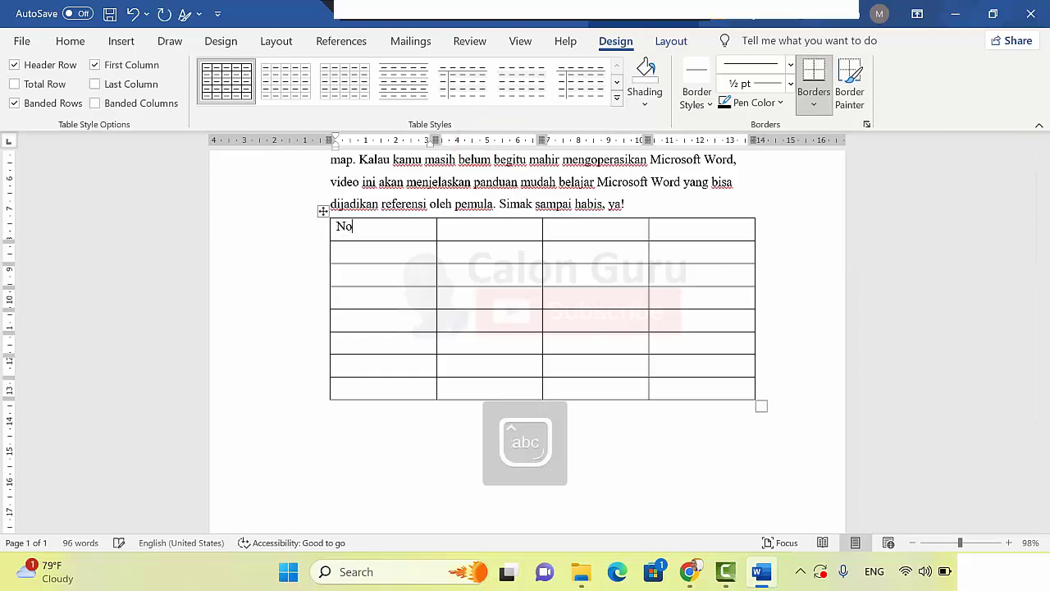
{"action": "left_click", "coordinate": [447, 227]}
{"action": "type", "text": "Nama"}
{"action": "key", "text": "Tab"}
{"action": "type", "text": "A"}
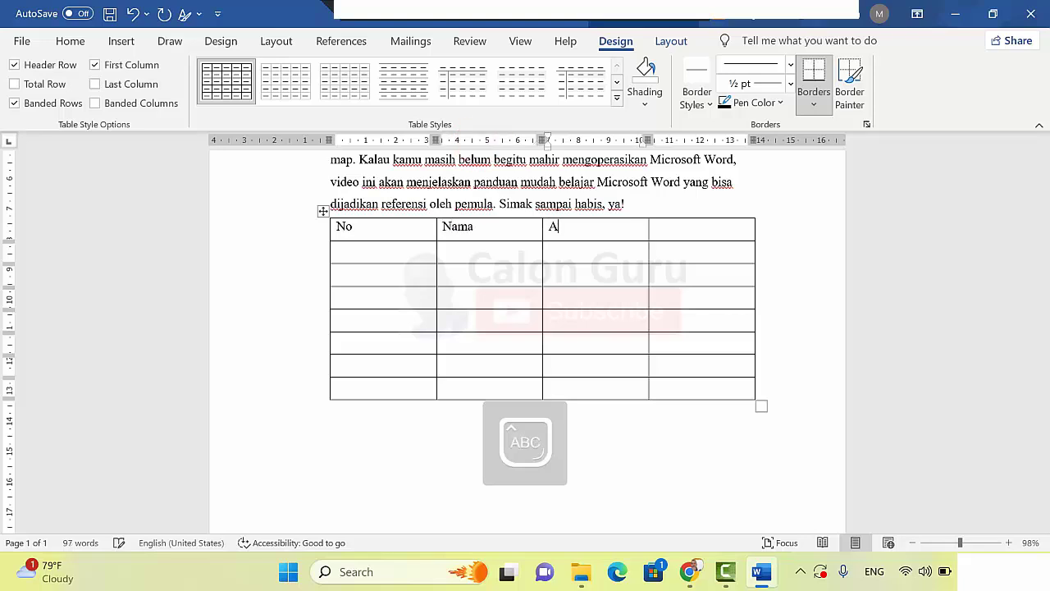
{"action": "type", "text": "lamat"}
{"action": "key", "text": "Tab"}
{"action": "type", "text": "K"}
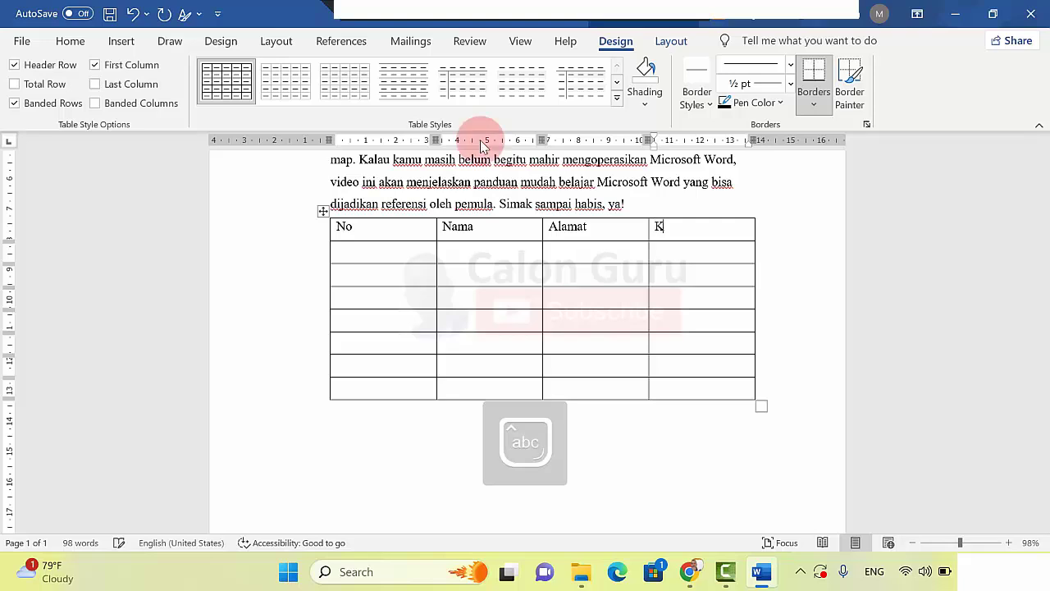
{"action": "type", "text": "elas"}
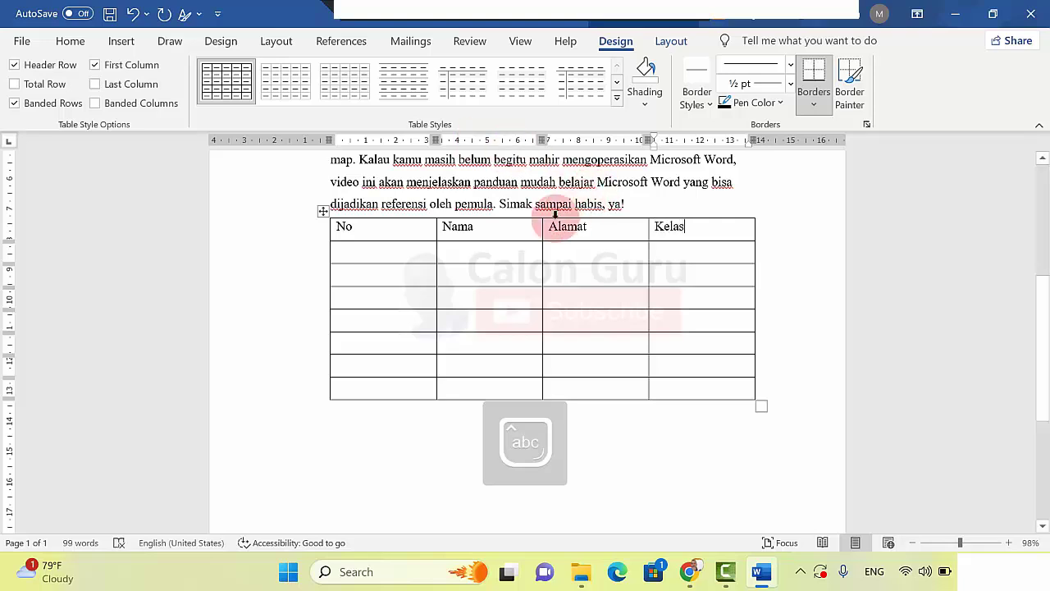
Step: Narrow the No column and widen the Nama and Alamat columns on the ruler
{"action": "left_click_drag", "start_coordinate": [435, 135], "coordinate": [360, 154]}
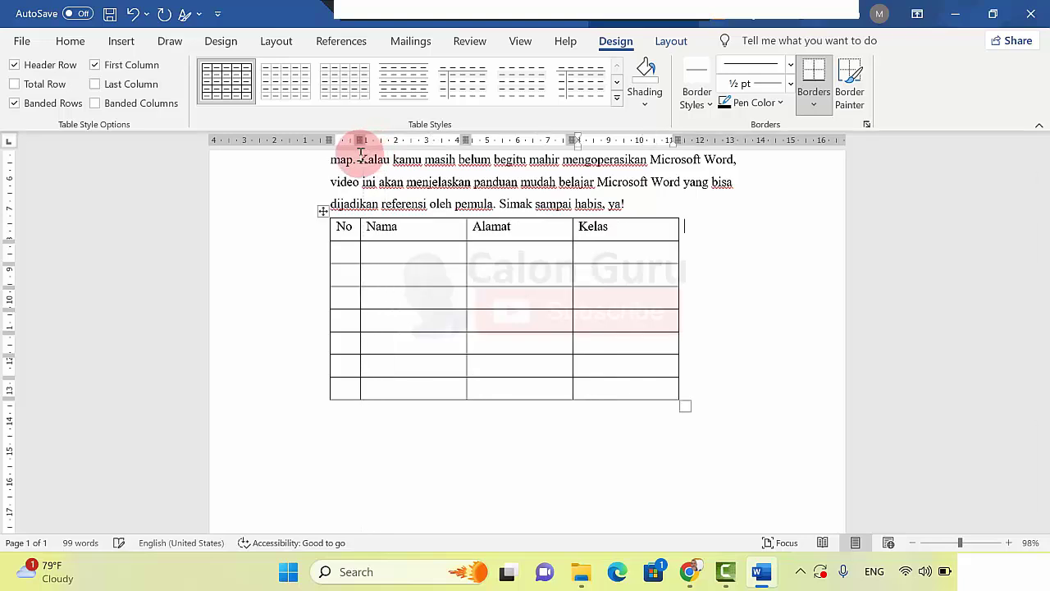
{"action": "left_click_drag", "start_coordinate": [465, 140], "coordinate": [496, 141]}
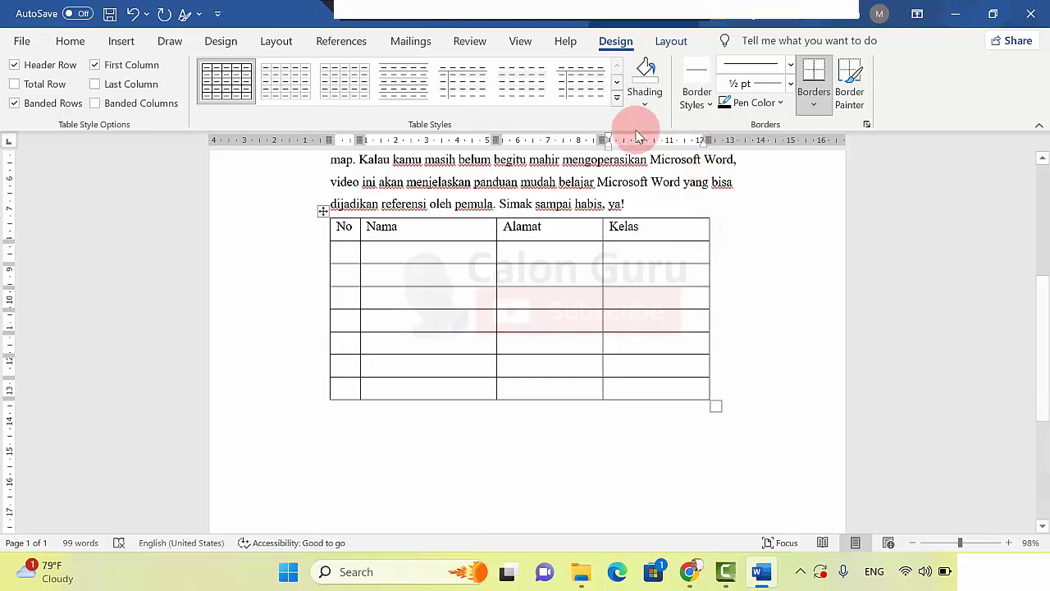
{"action": "left_click_drag", "start_coordinate": [603, 135], "coordinate": [633, 136]}
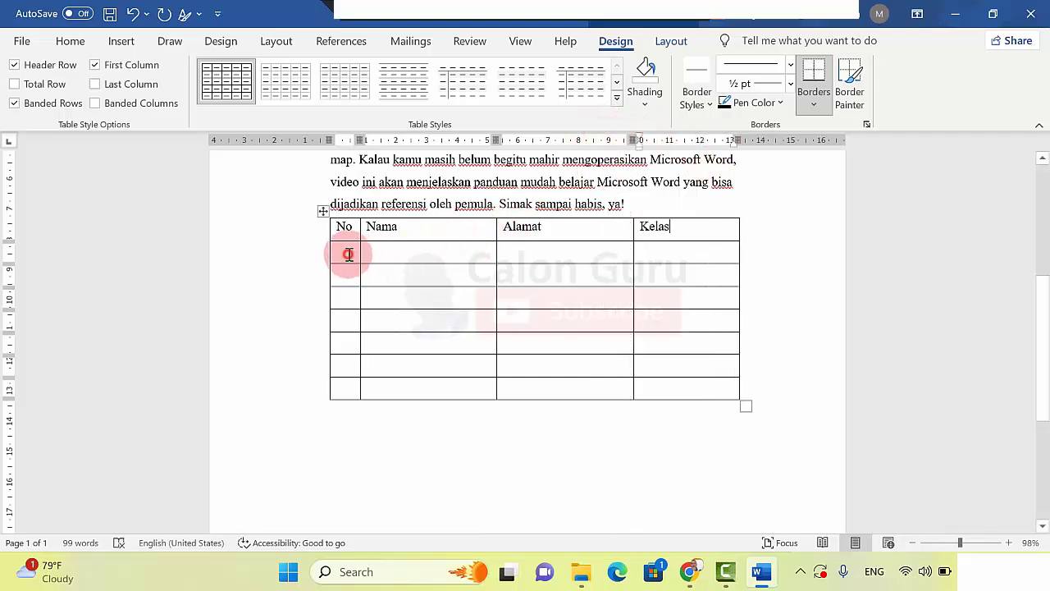
Step: Number the first row 1 and type three capitalised names into the first three Nama cells
{"action": "type", "text": "1"}
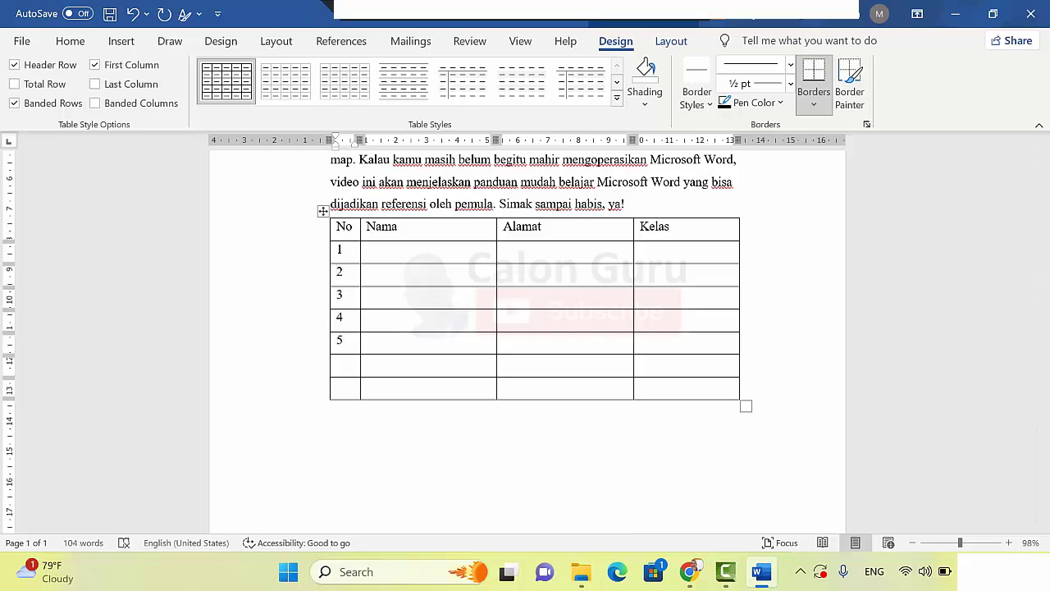
{"action": "left_click", "coordinate": [410, 255]}
{"action": "key", "text": "Caps_Lock"}
{"action": "type", "text": "A"}
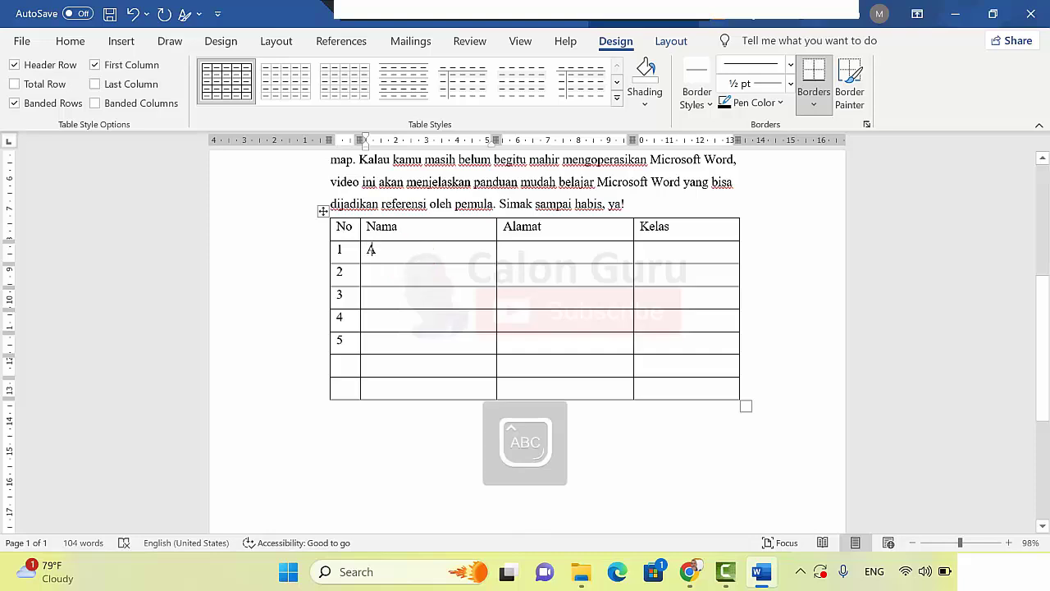
{"action": "key", "text": "Caps_Lock"}
{"action": "type", "text": "na"}
{"action": "left_click", "coordinate": [410, 266]}
{"action": "key", "text": "Caps_Lock"}
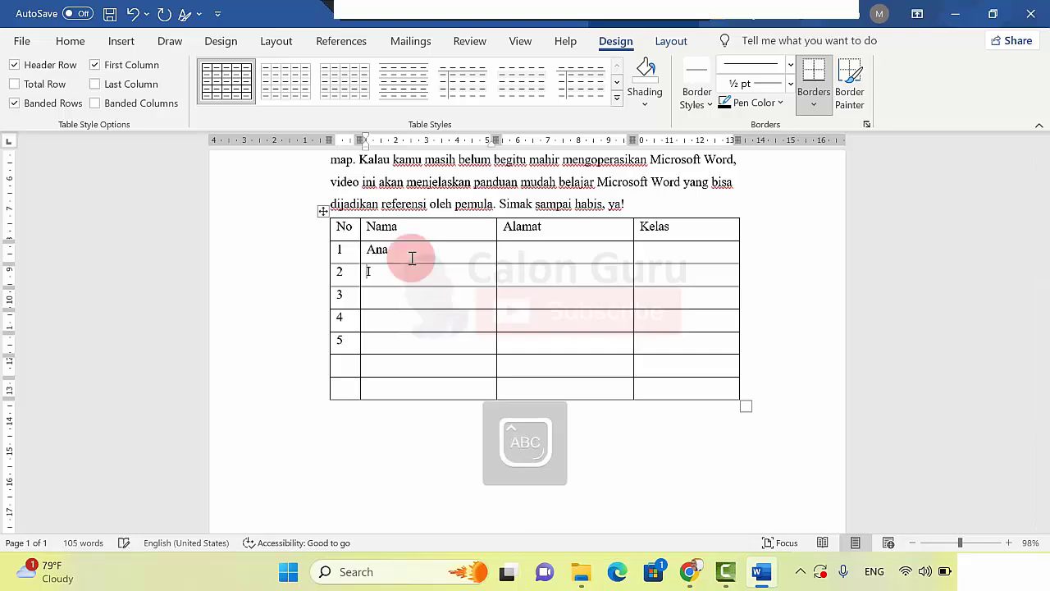
{"action": "type", "text": "I"}
{"action": "key", "text": "Caps_Lock"}
{"action": "type", "text": "da"}
{"action": "left_click", "coordinate": [374, 288]}
{"action": "key", "text": "Caps_Lock"}
{"action": "type", "text": "A"}
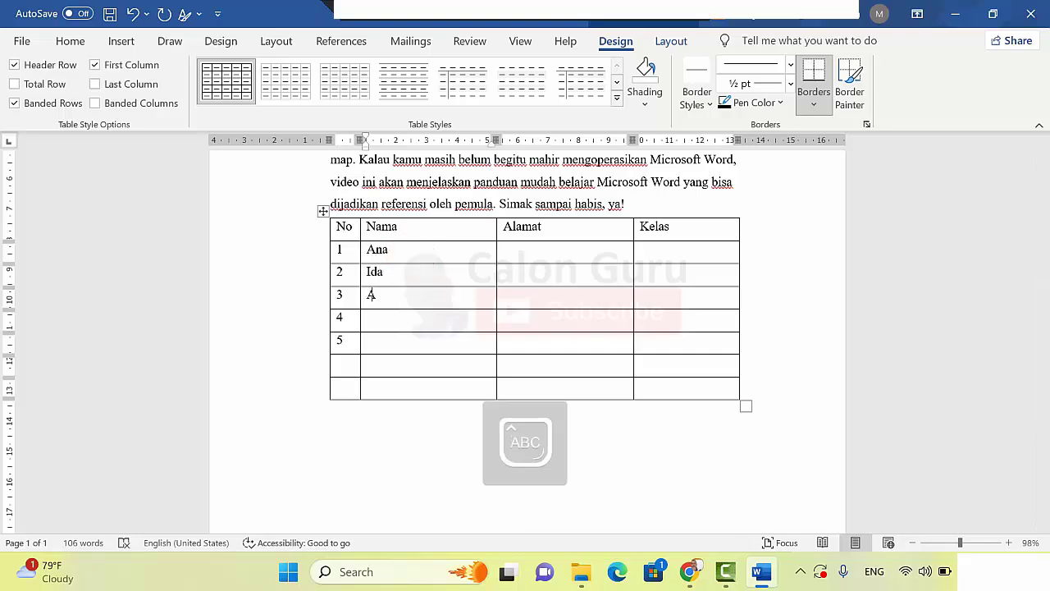
{"action": "key", "text": "Caps_Lock"}
{"action": "type", "text": "ni"}
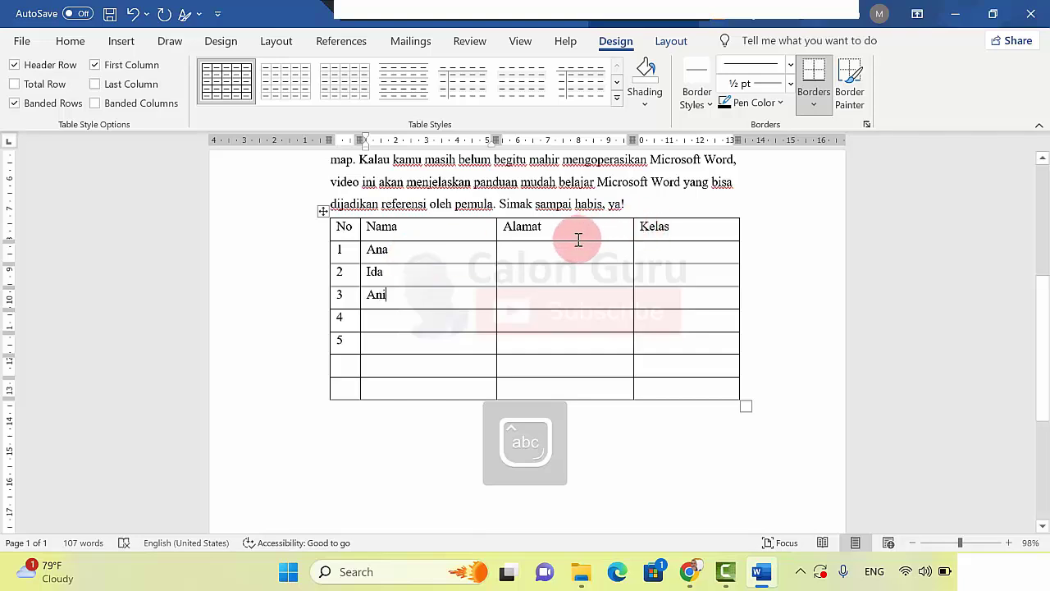
{"action": "left_click", "coordinate": [571, 246]}
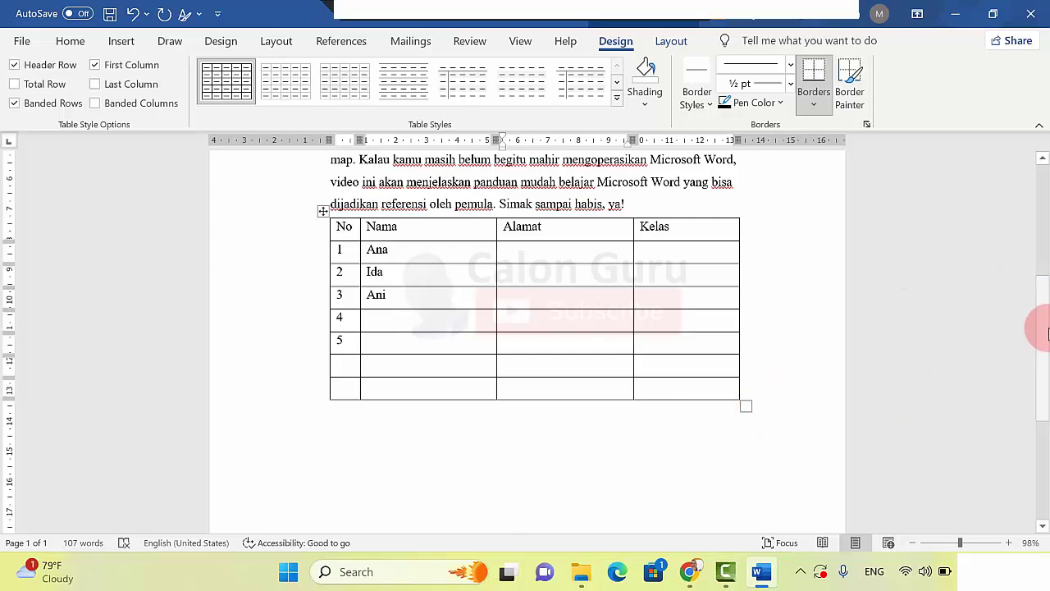
Step: Delete the last three table rows entirely, leaving four data rows
{"action": "left_click_drag", "start_coordinate": [725, 394], "coordinate": [338, 345]}
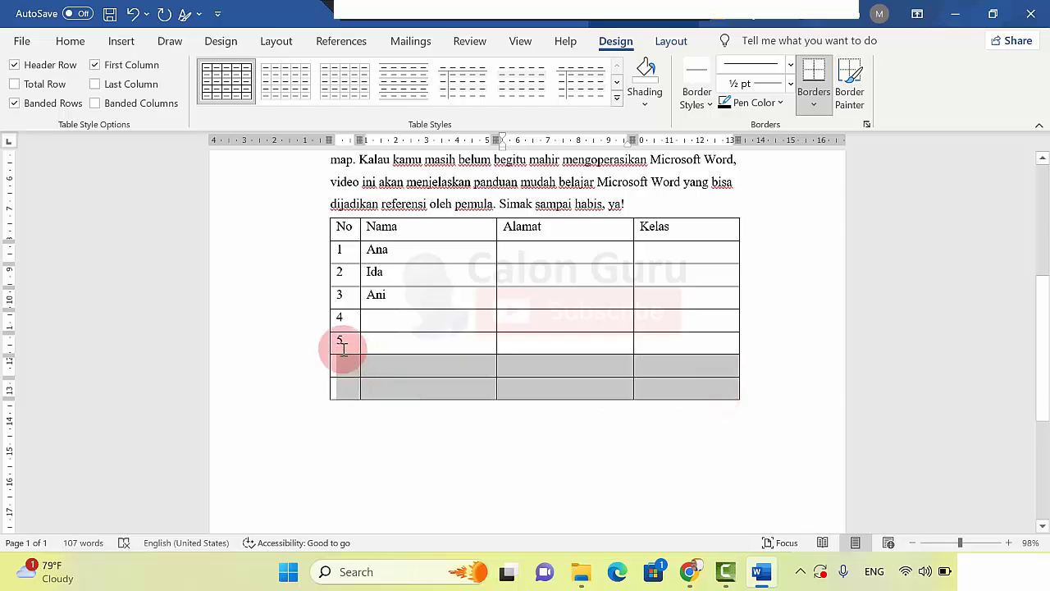
{"action": "key", "text": "BackSpace"}
{"action": "key", "text": "r"}
{"action": "key", "text": "Return"}
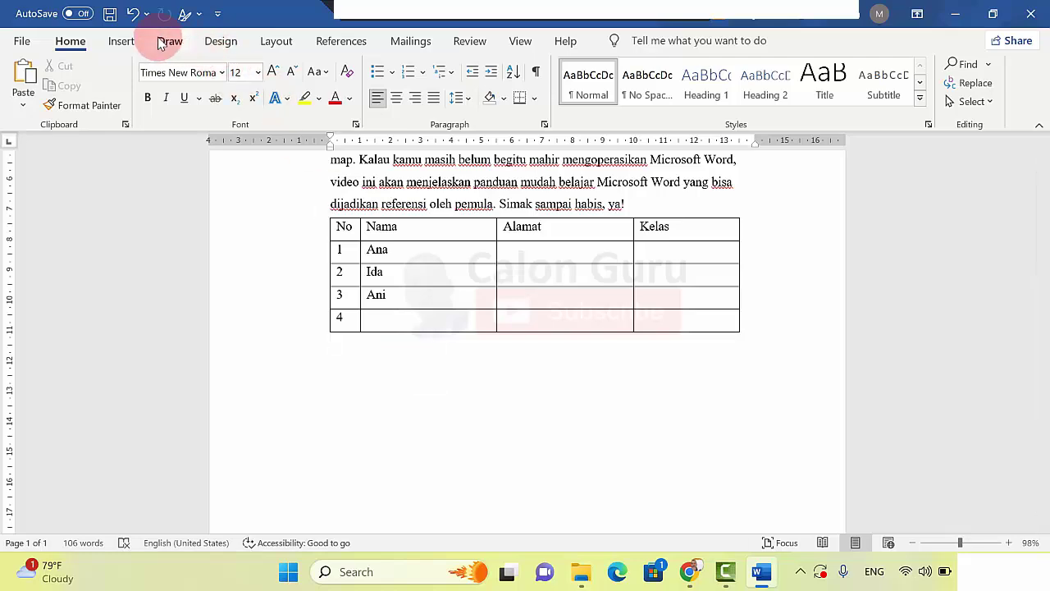
Step: Insert Screenshot_20230302_092927 from the Screenshots folder below the table at 7.32 × 14 cm
{"action": "left_click", "coordinate": [119, 43]}
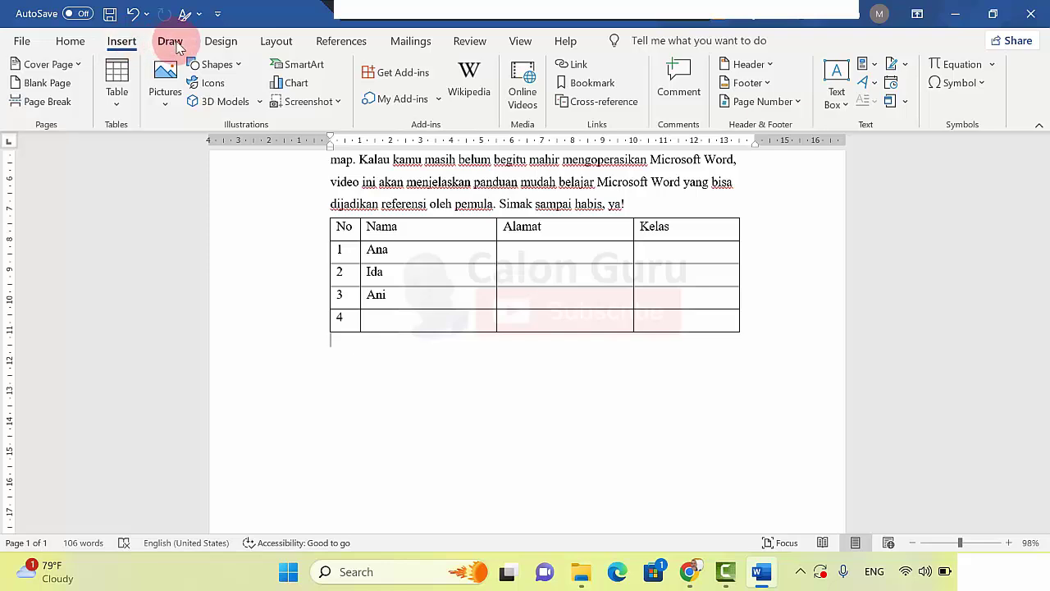
{"action": "left_click", "coordinate": [163, 109]}
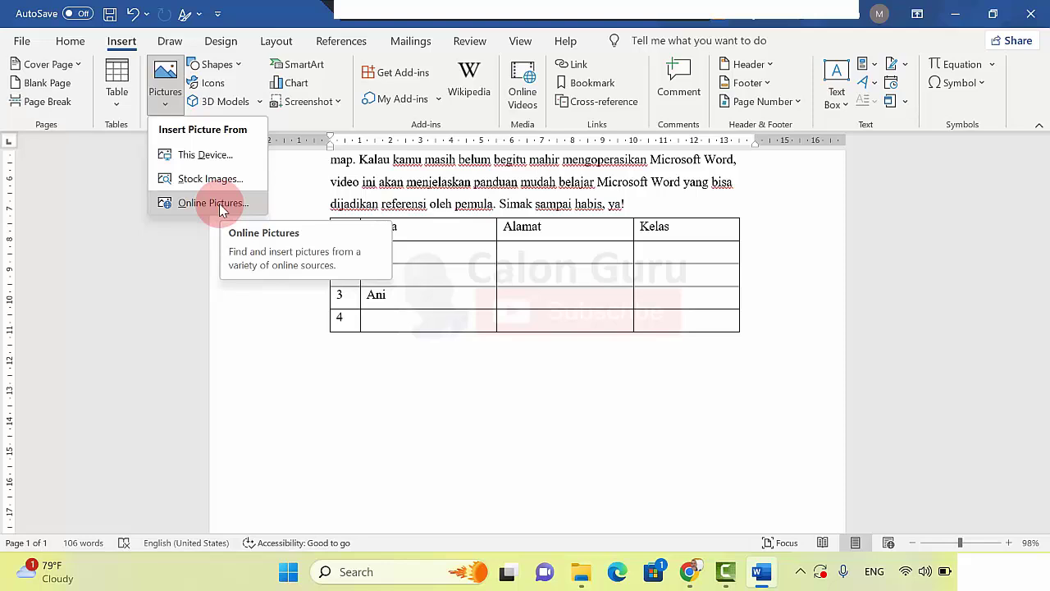
{"action": "left_click", "coordinate": [211, 162]}
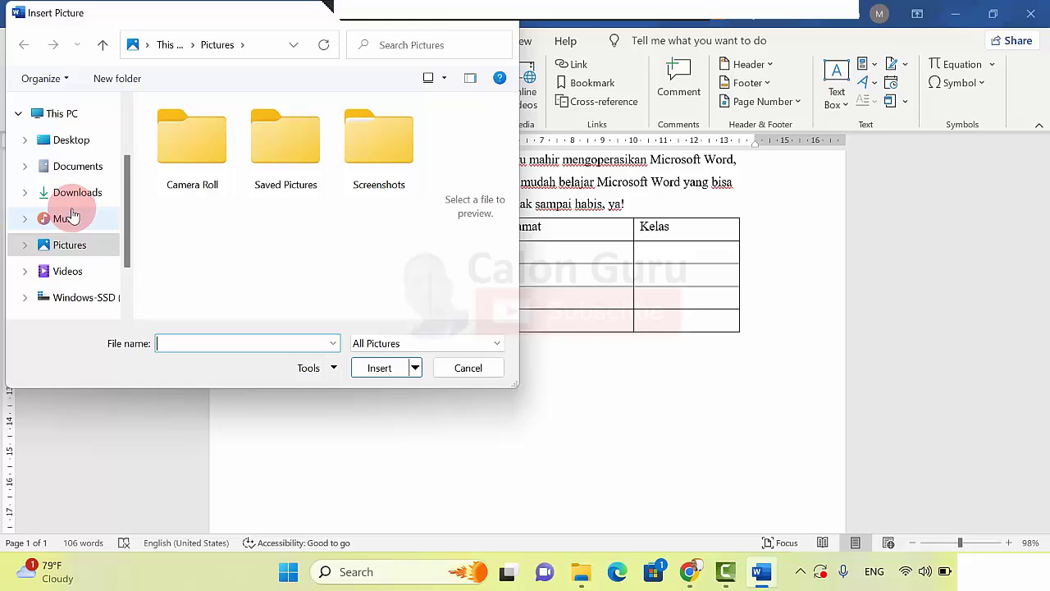
{"action": "double_click", "coordinate": [364, 154]}
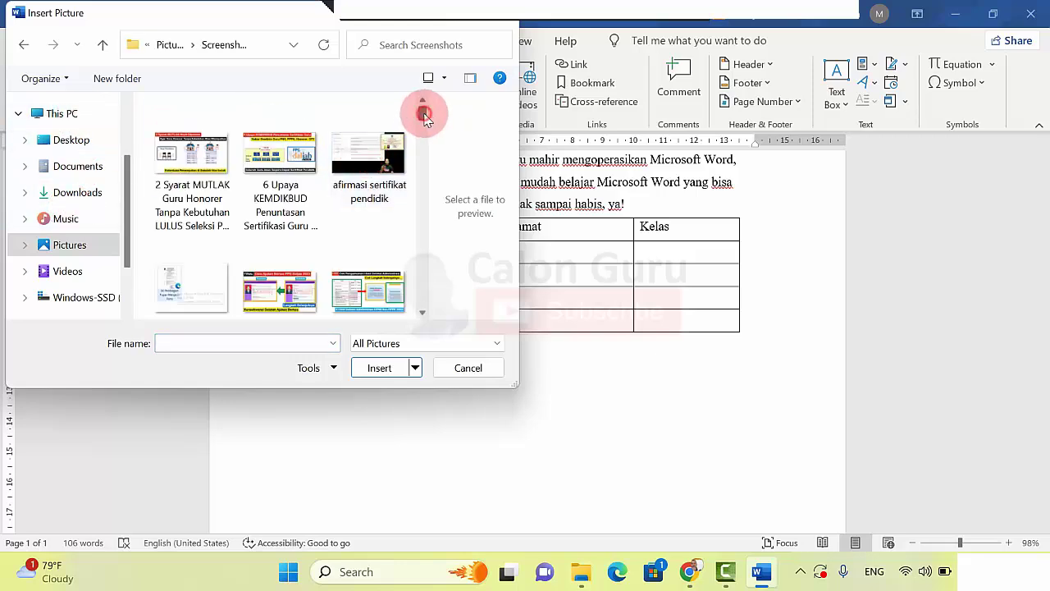
{"action": "left_click_drag", "start_coordinate": [425, 119], "coordinate": [422, 300]}
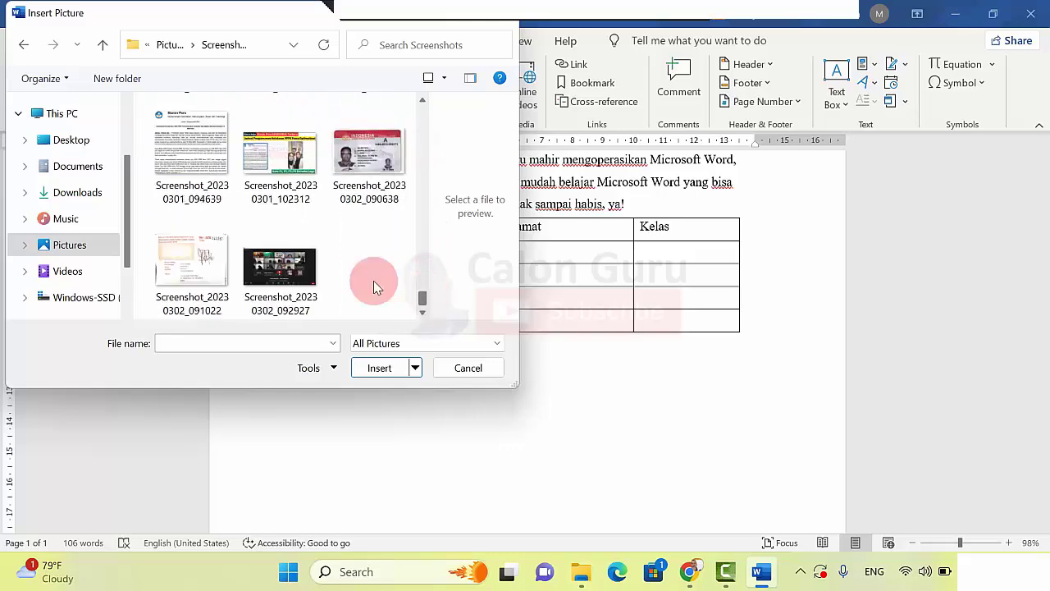
{"action": "left_click", "coordinate": [296, 272]}
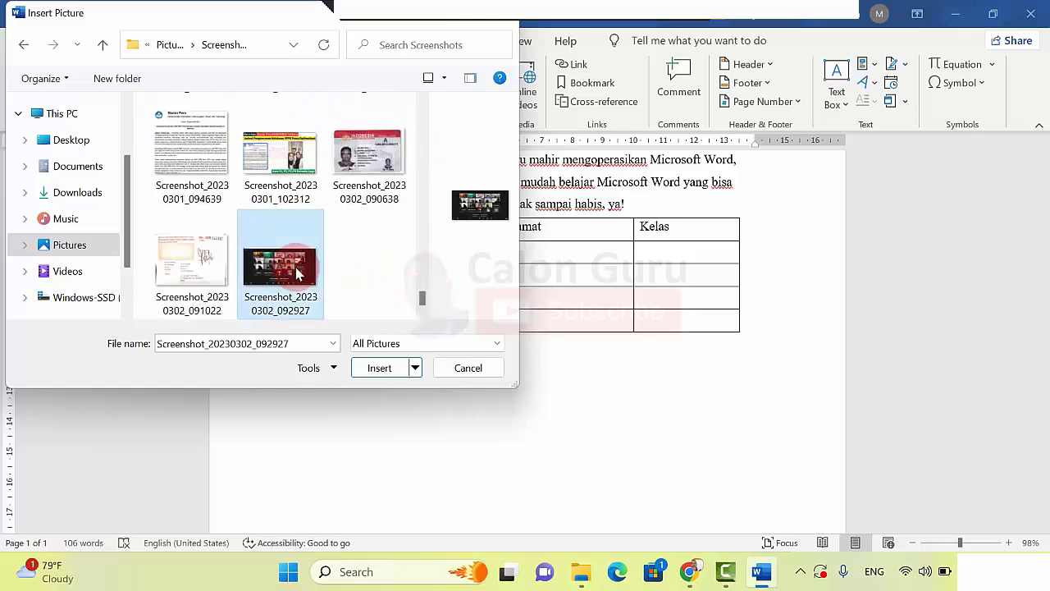
{"action": "left_click", "coordinate": [380, 369]}
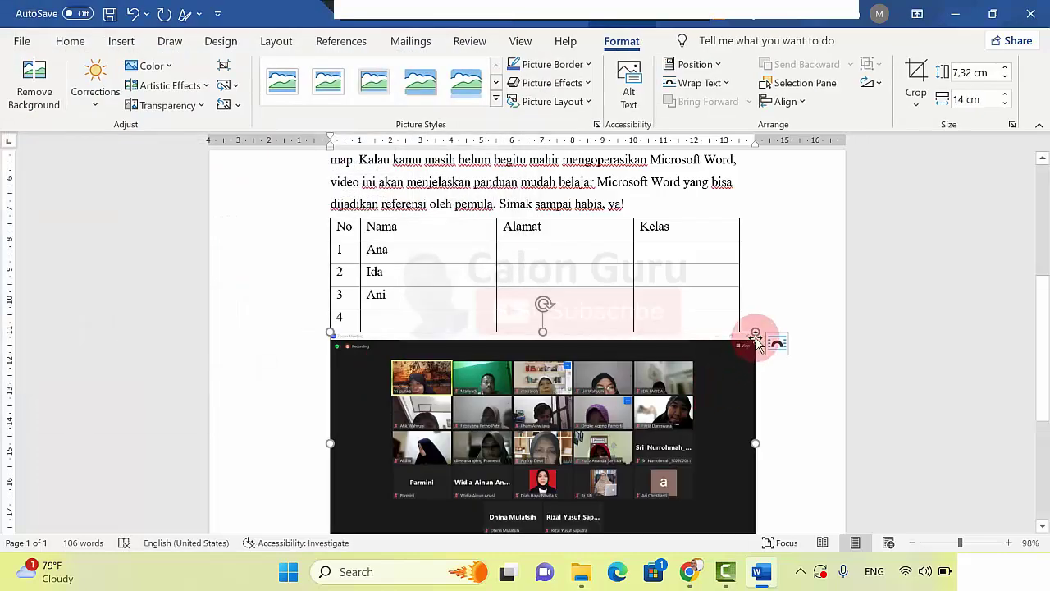
{"action": "left_click_drag", "start_coordinate": [755, 334], "coordinate": [750, 386]}
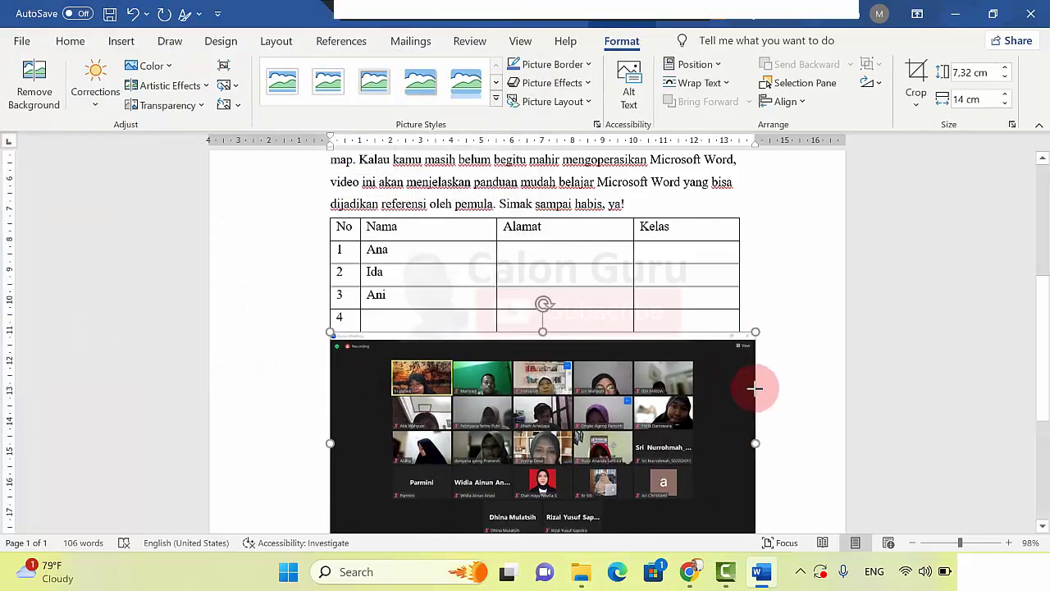
{"action": "left_click_drag", "start_coordinate": [1041, 345], "coordinate": [1040, 410]}
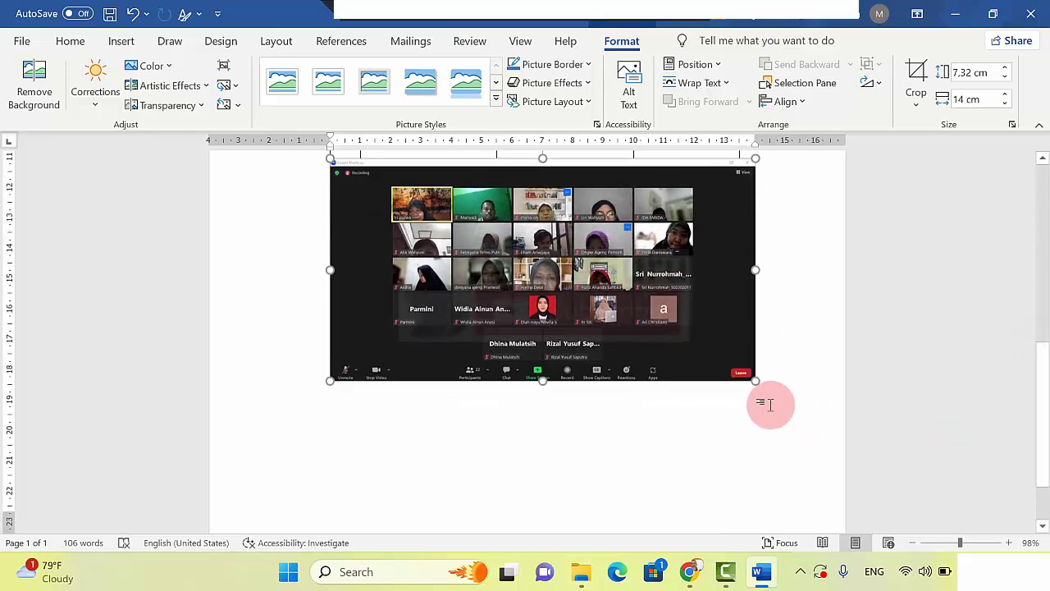
Step: Below the screenshot, open Stock Images and try searching, then clear the search
{"action": "left_click", "coordinate": [763, 389]}
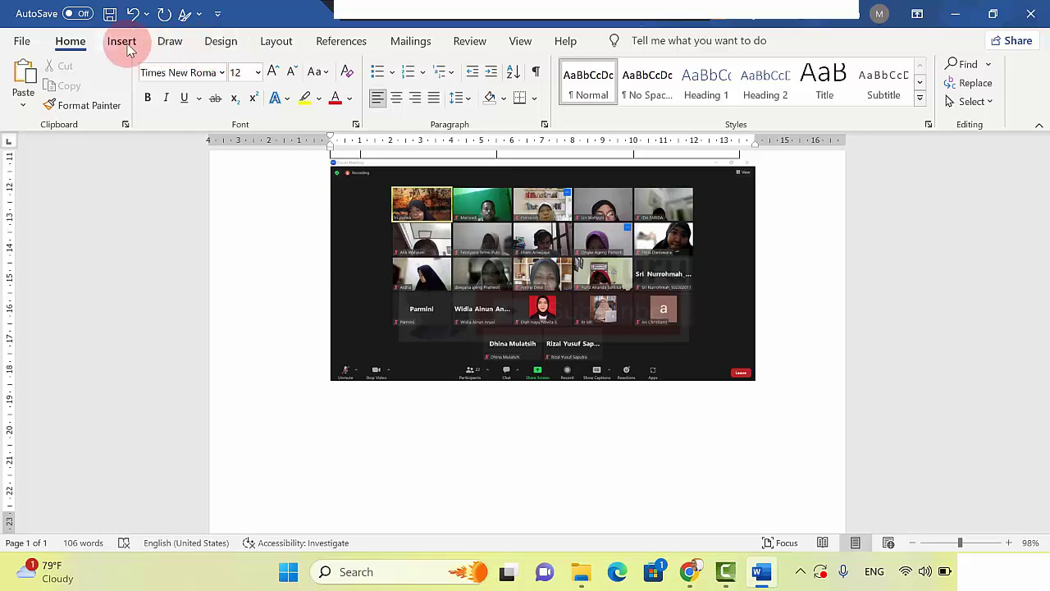
{"action": "left_click", "coordinate": [123, 43]}
{"action": "left_click", "coordinate": [164, 100]}
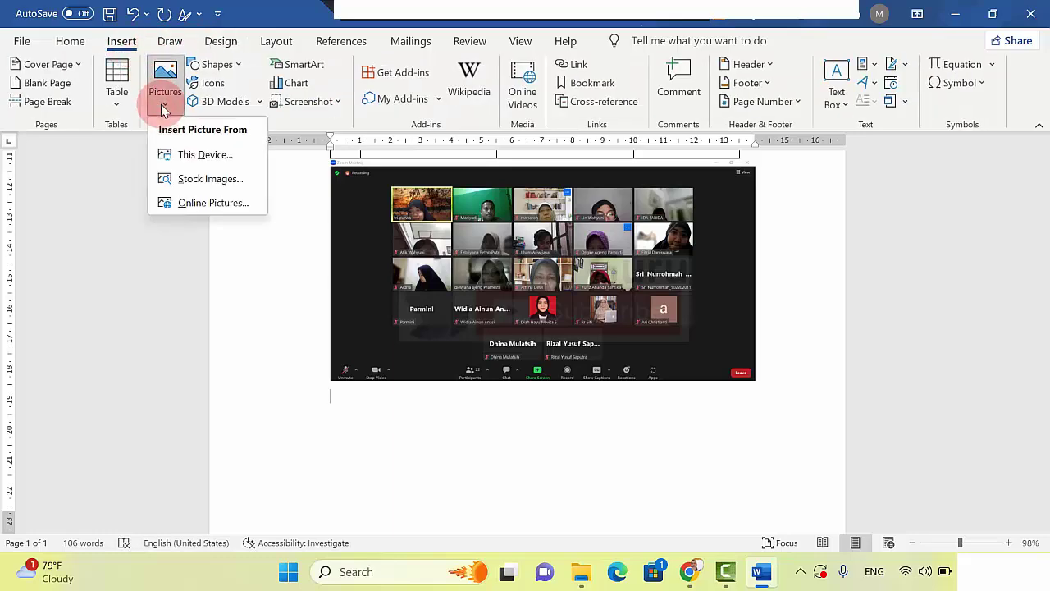
{"action": "left_click", "coordinate": [215, 179]}
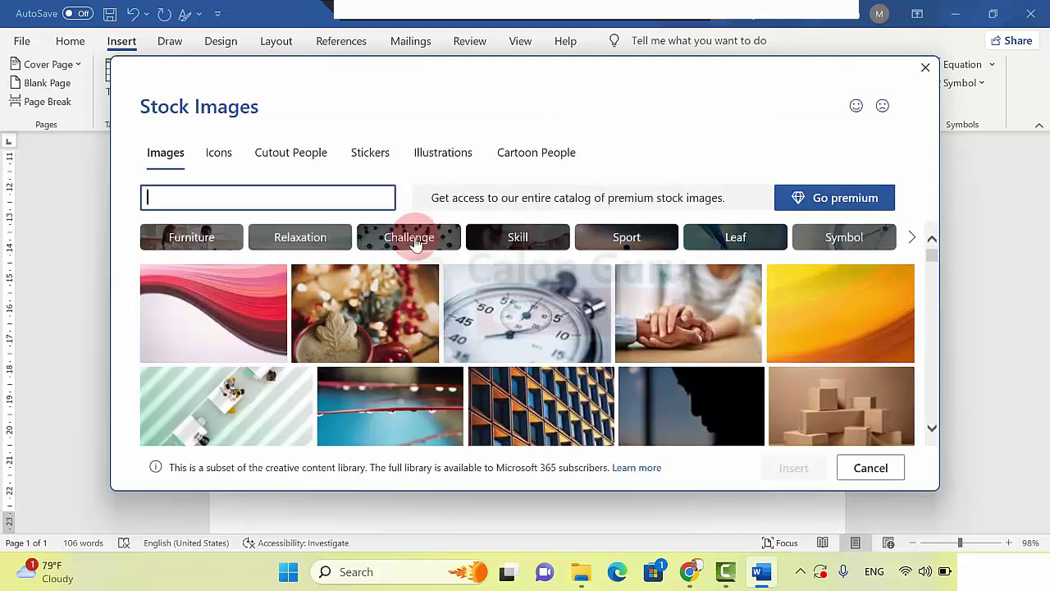
{"action": "left_click_drag", "start_coordinate": [933, 261], "coordinate": [931, 242]}
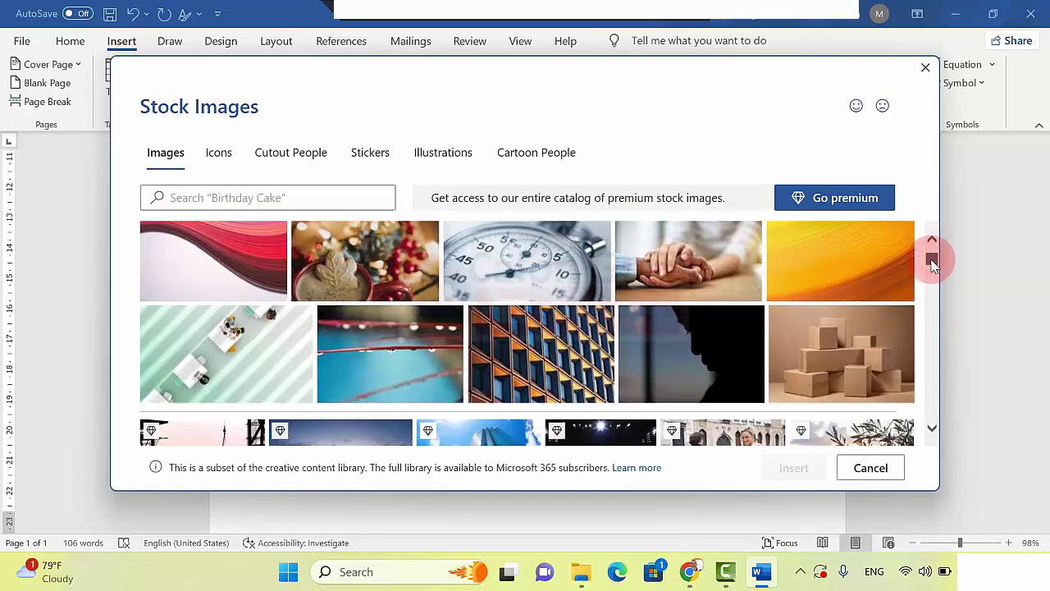
{"action": "left_click", "coordinate": [931, 240]}
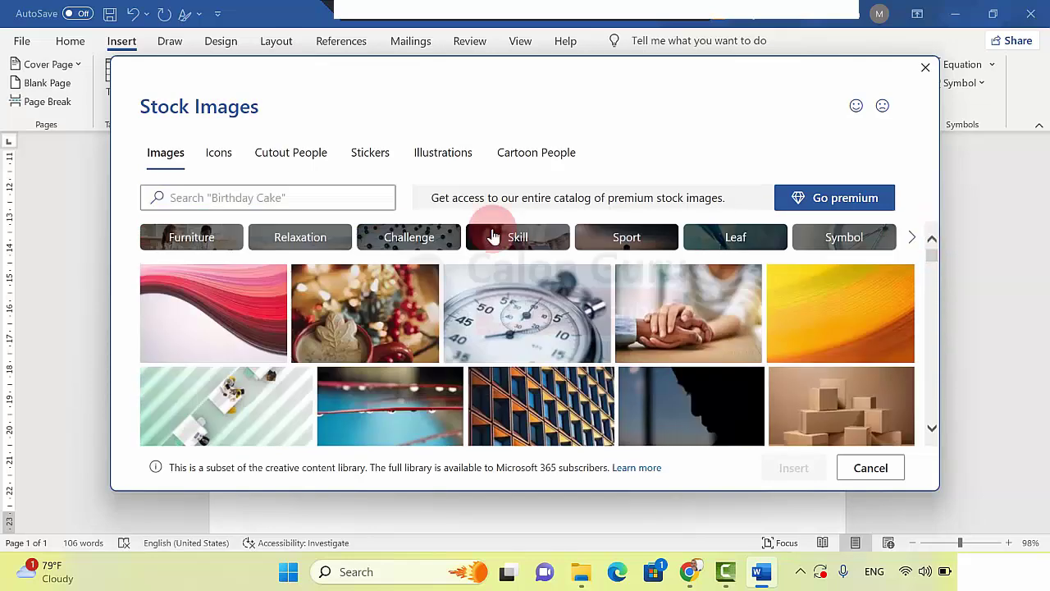
{"action": "left_click", "coordinate": [308, 194]}
{"action": "type", "text": "k"}
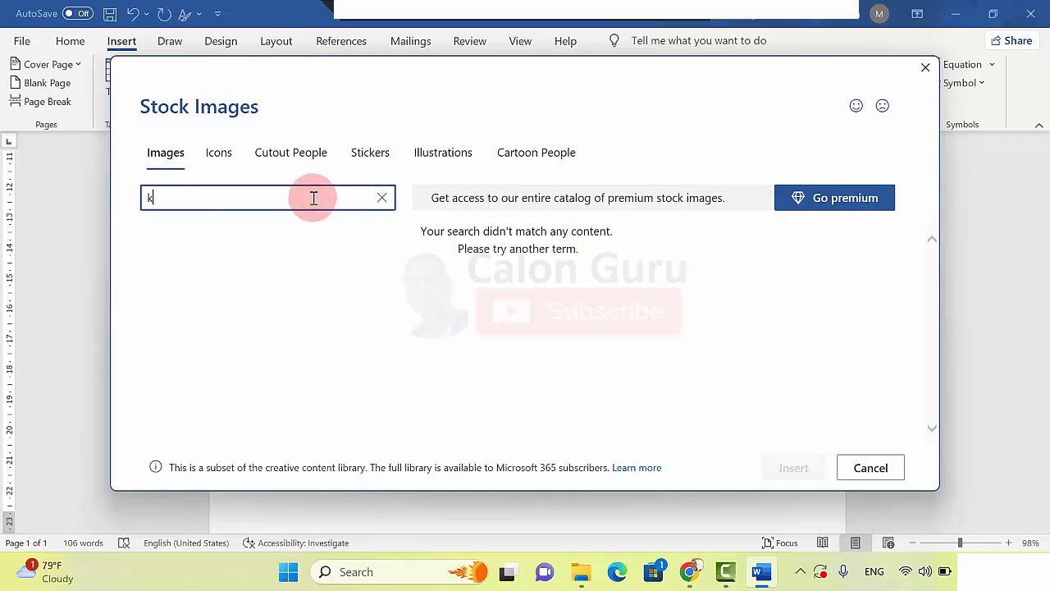
{"action": "key", "text": "BackSpace"}
{"action": "type", "text": "go"}
{"action": "key", "text": "BackSpace"}
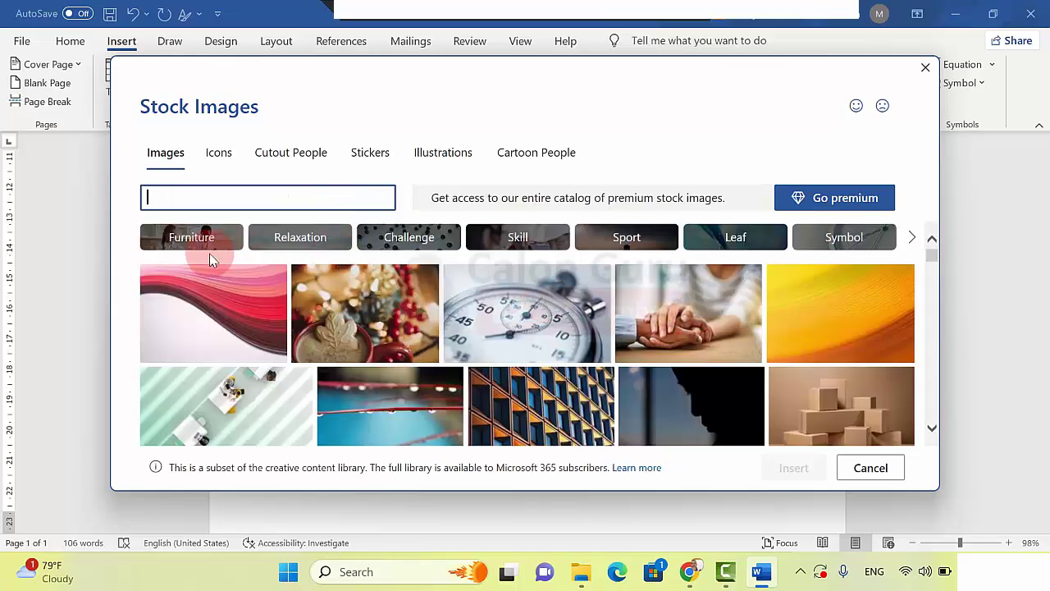
Step: Insert the two-eagles stock photo and shrink it to about 7.92 × 11.92 cm
{"action": "left_click", "coordinate": [931, 258]}
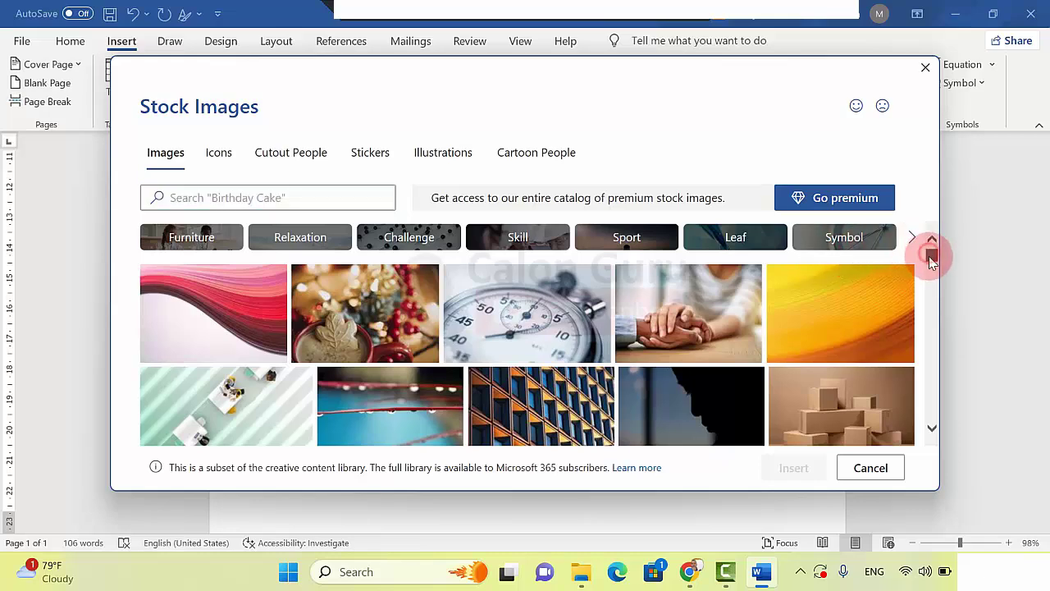
{"action": "left_click_drag", "start_coordinate": [931, 257], "coordinate": [931, 273]}
{"action": "scroll", "coordinate": [931, 271], "scroll_direction": "down", "scroll_amount": 1}
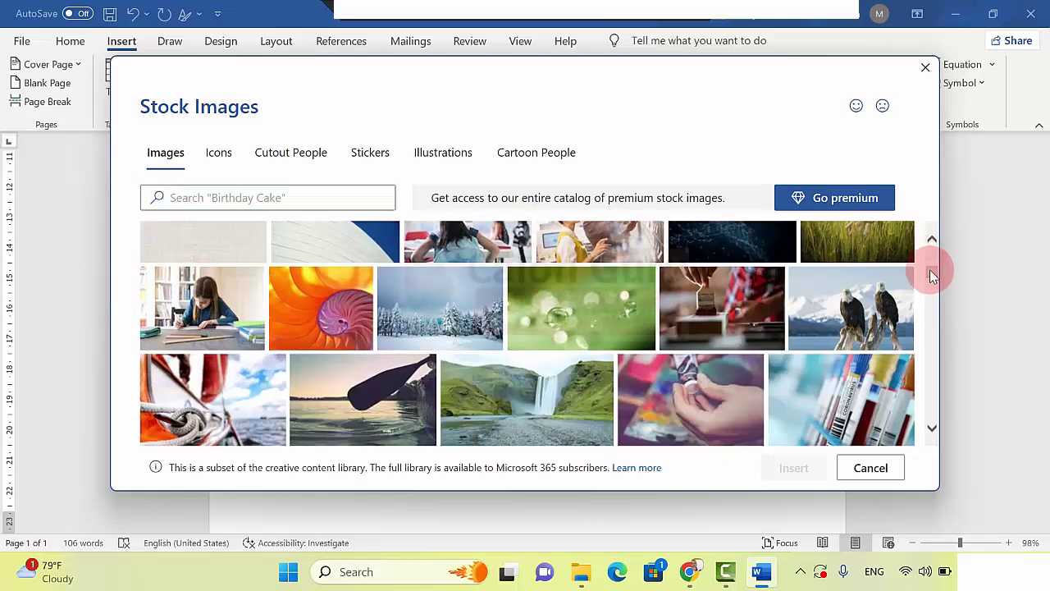
{"action": "left_click", "coordinate": [861, 308]}
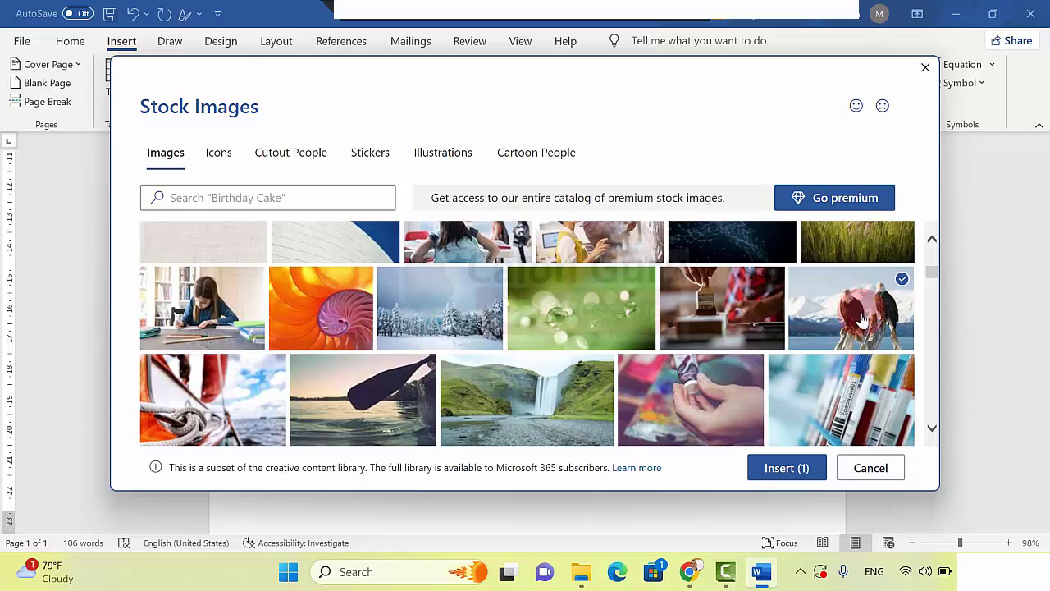
{"action": "left_click", "coordinate": [786, 469]}
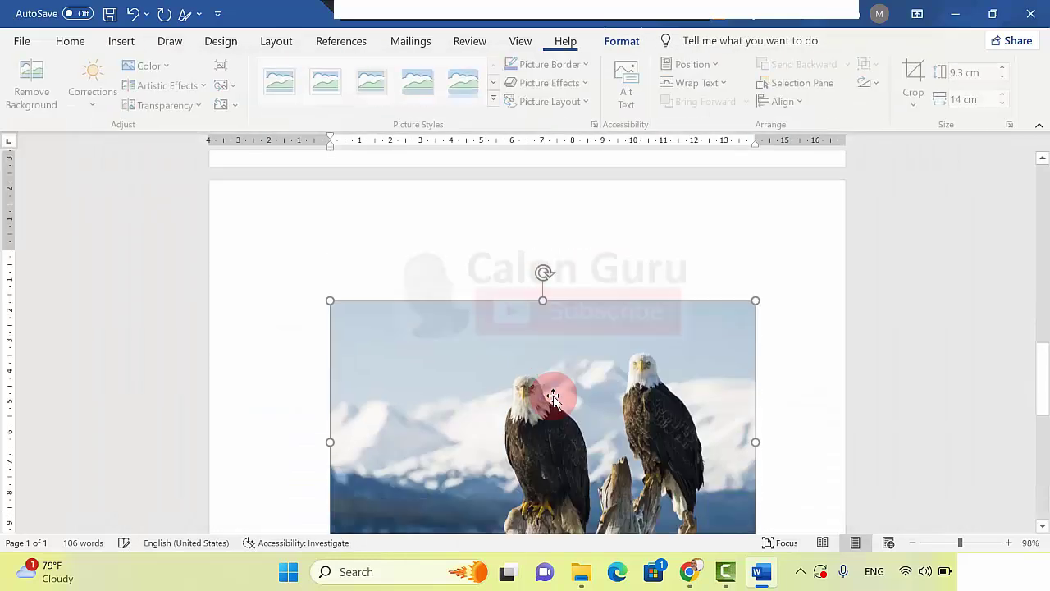
{"action": "scroll", "coordinate": [1044, 400], "scroll_direction": "down", "scroll_amount": 2}
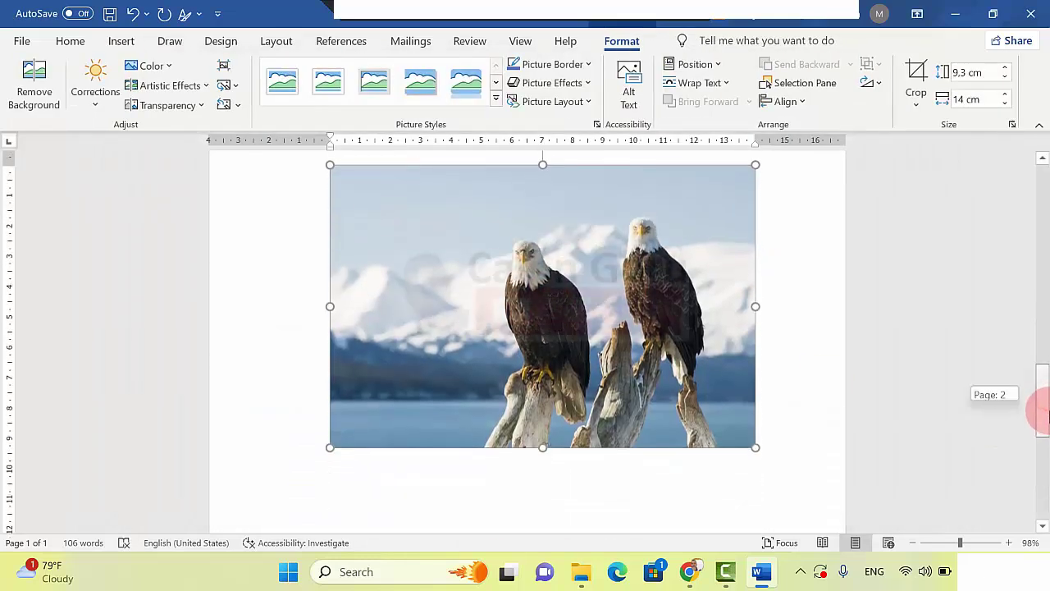
{"action": "left_click_drag", "start_coordinate": [756, 160], "coordinate": [691, 253]}
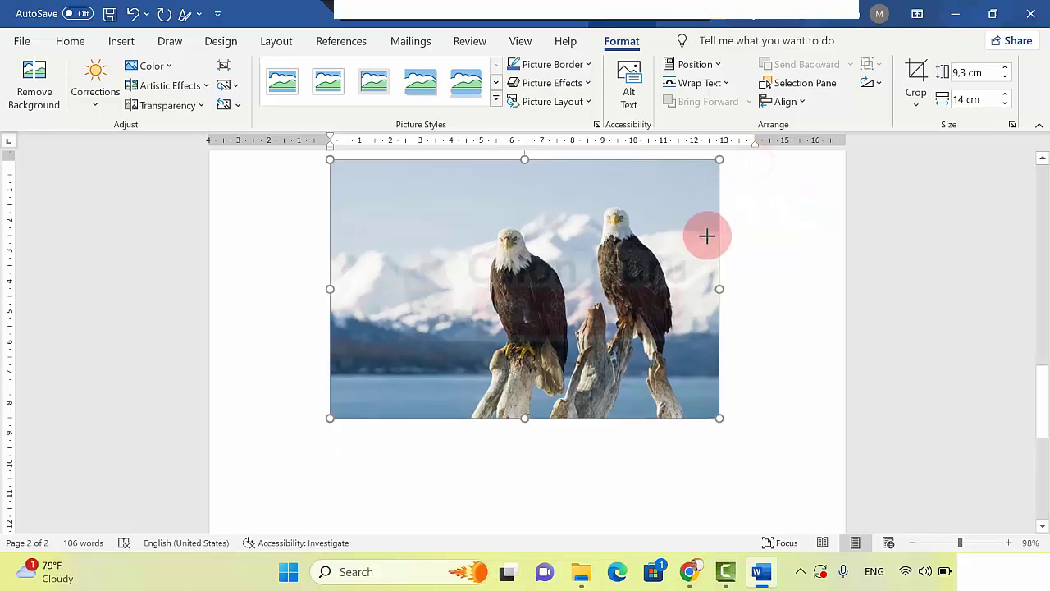
Step: Insert the Birds-category online photo of two green parakeets below the eagles picture
{"action": "left_click", "coordinate": [711, 385]}
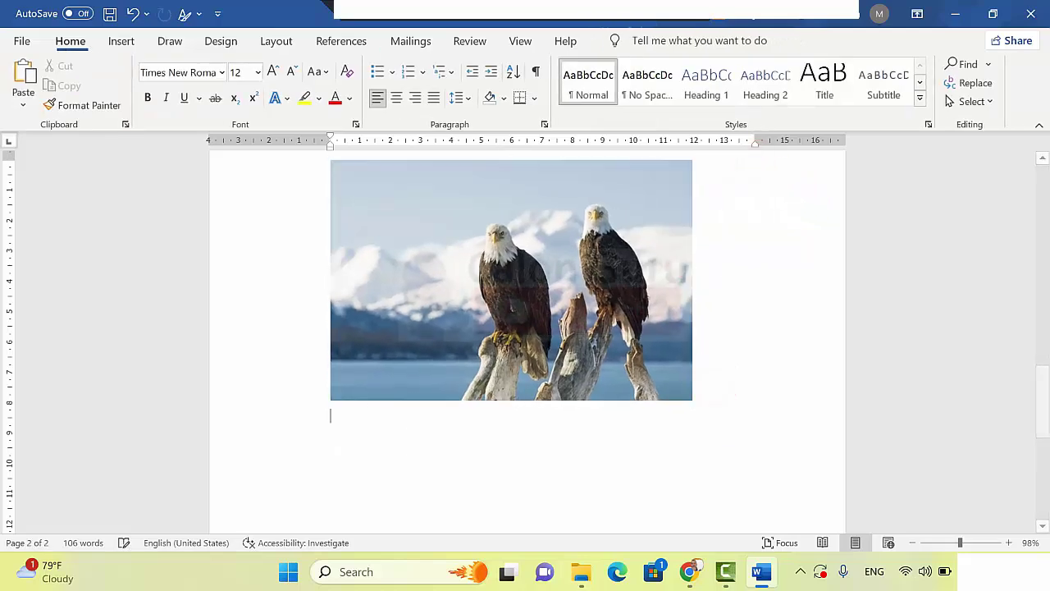
{"action": "left_click", "coordinate": [123, 43]}
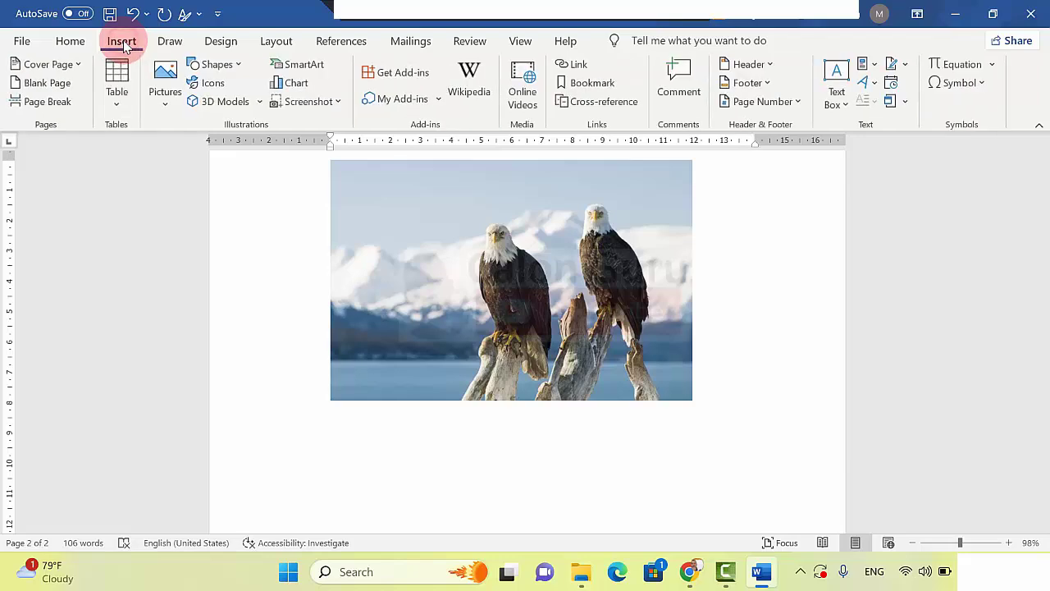
{"action": "left_click", "coordinate": [166, 96]}
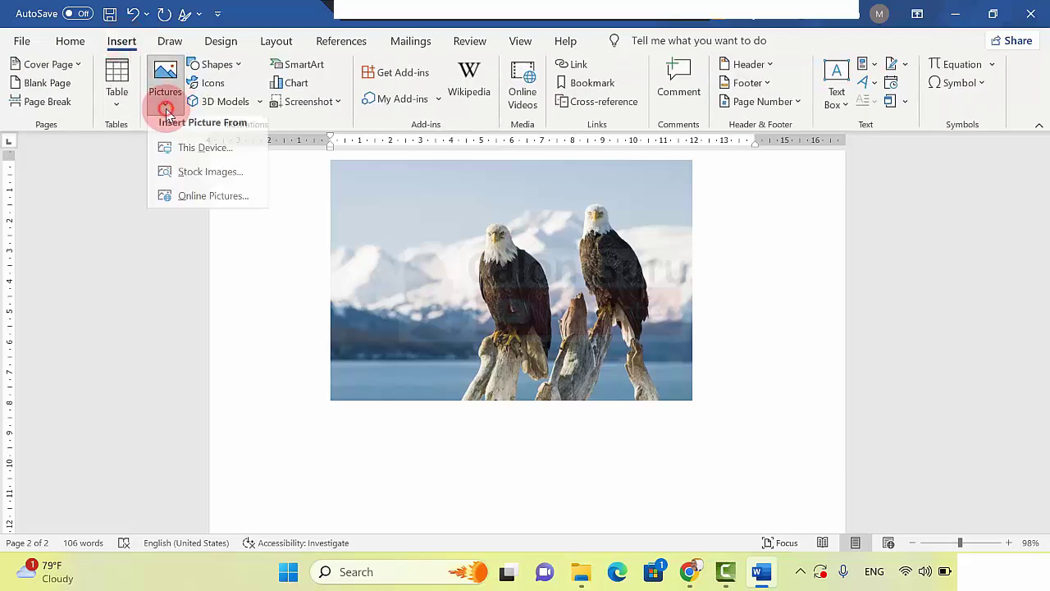
{"action": "left_click", "coordinate": [205, 202]}
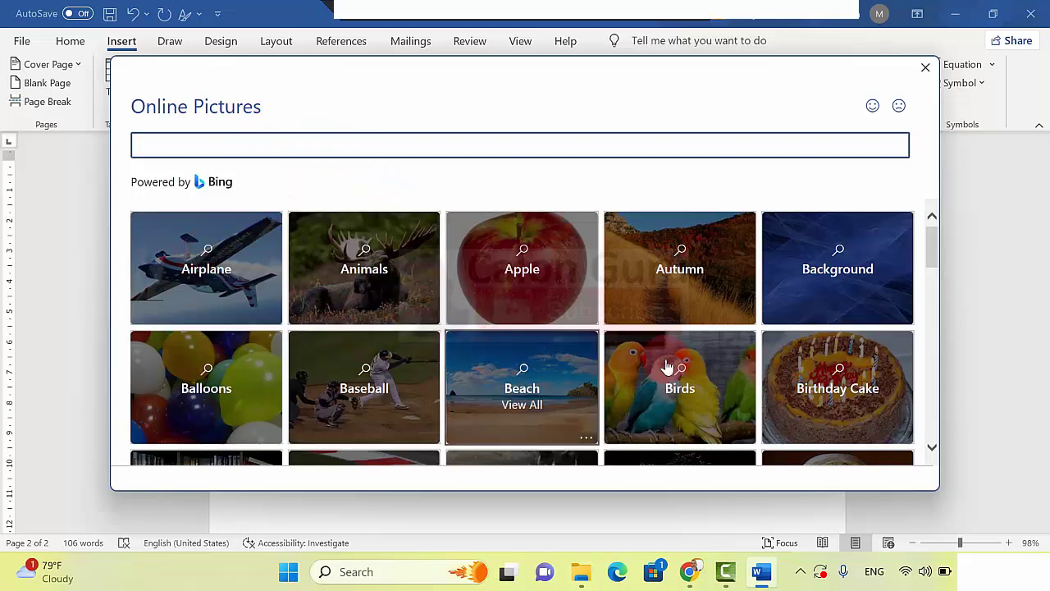
{"action": "left_click", "coordinate": [695, 388]}
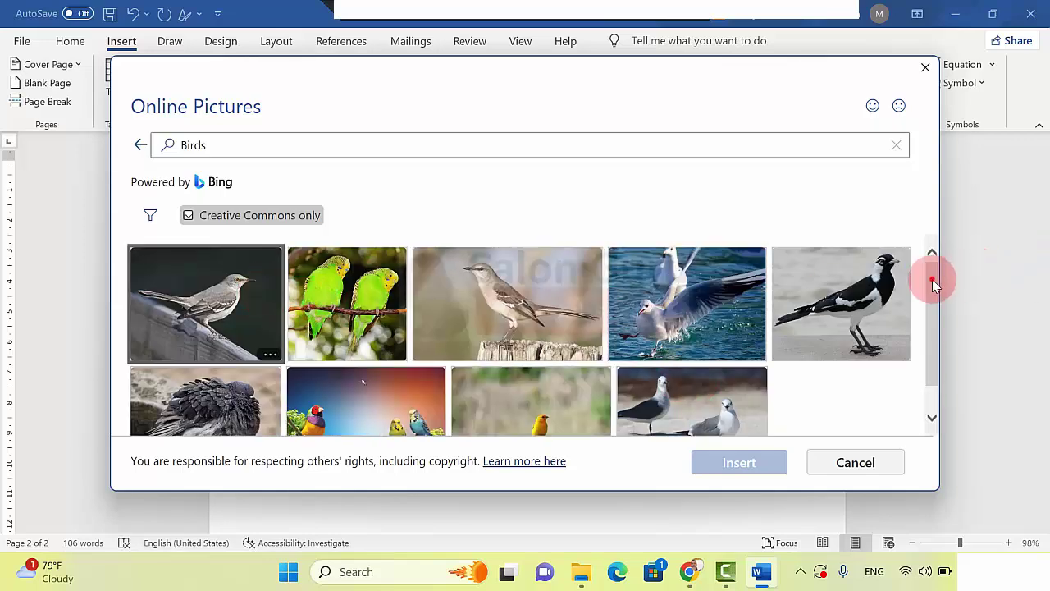
{"action": "left_click_drag", "start_coordinate": [932, 279], "coordinate": [934, 296]}
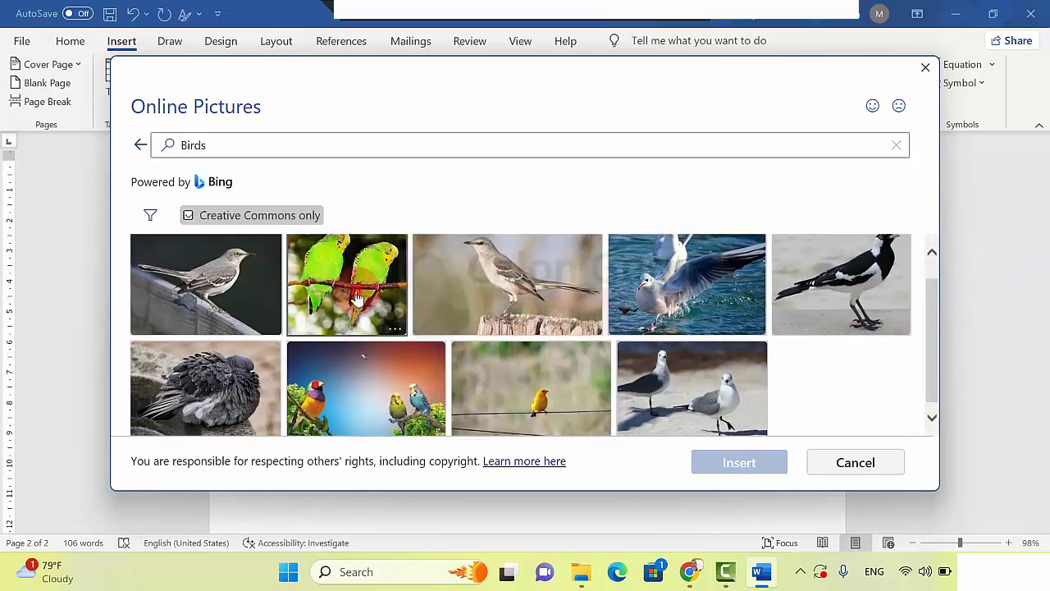
{"action": "left_click", "coordinate": [359, 297]}
{"action": "left_click", "coordinate": [762, 463]}
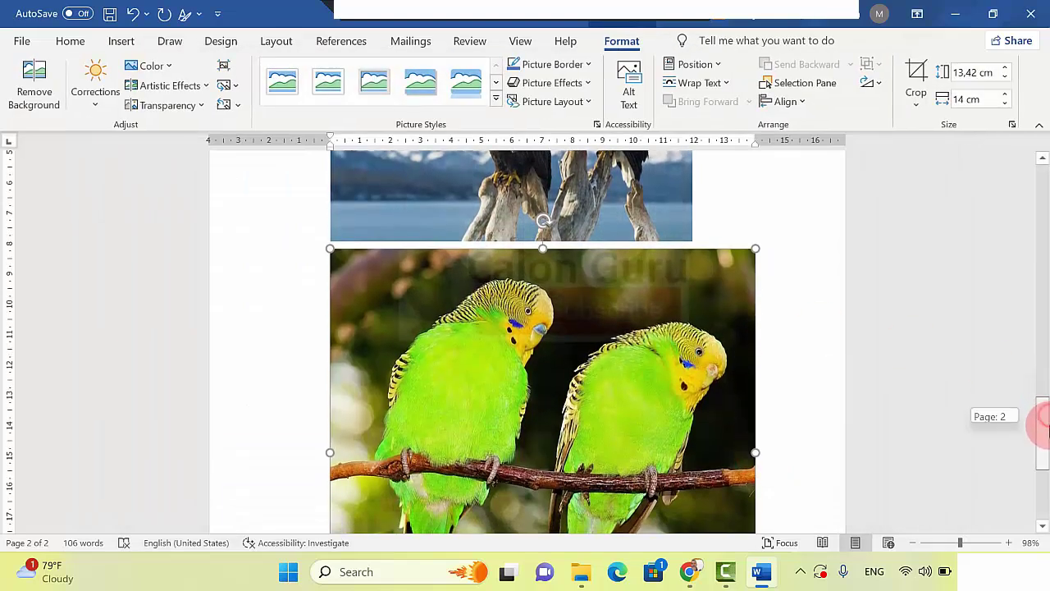
Step: Scroll back to the top of page 1 and bring up the Insert ribbon
{"action": "left_click_drag", "start_coordinate": [1043, 417], "coordinate": [1043, 428]}
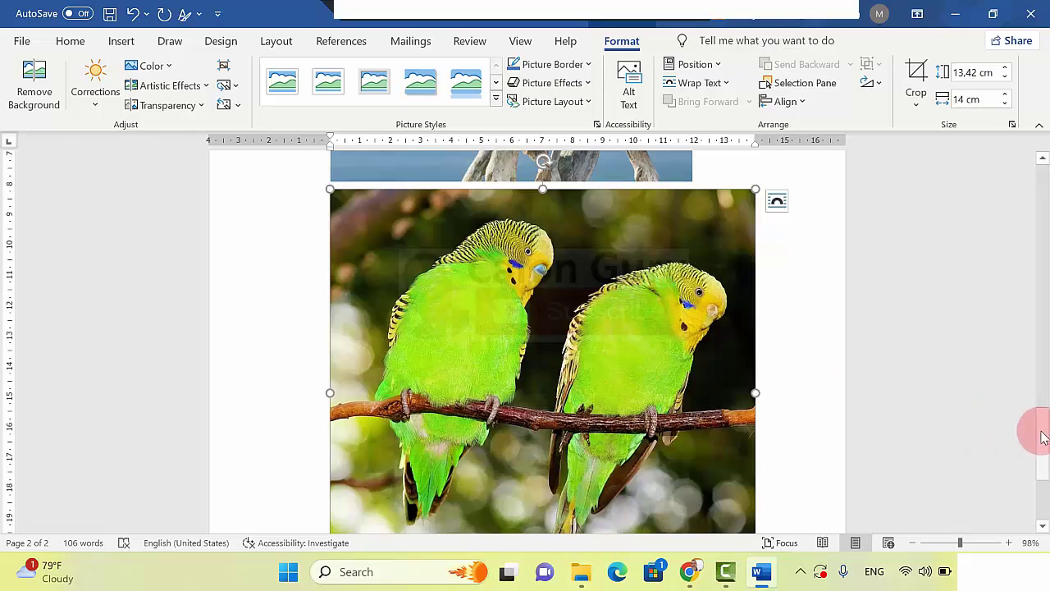
{"action": "left_click_drag", "start_coordinate": [1043, 433], "coordinate": [1044, 265]}
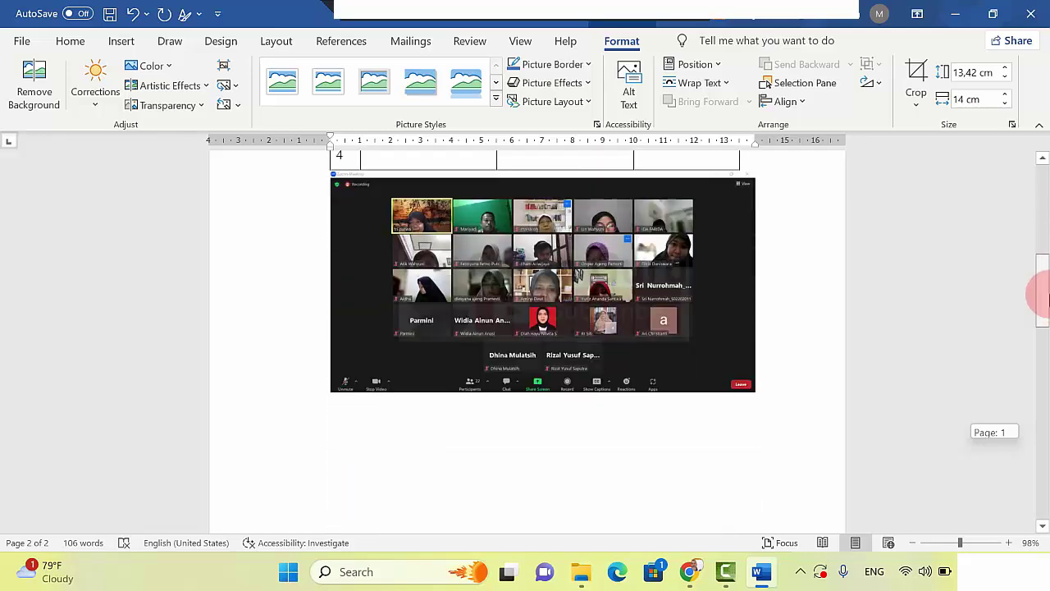
{"action": "mouse_move", "coordinate": [1043, 264]}
{"action": "left_mouse_down"}
{"action": "mouse_move", "coordinate": [1047, 306]}
{"action": "mouse_move", "coordinate": [1044, 164]}
{"action": "left_mouse_up"}
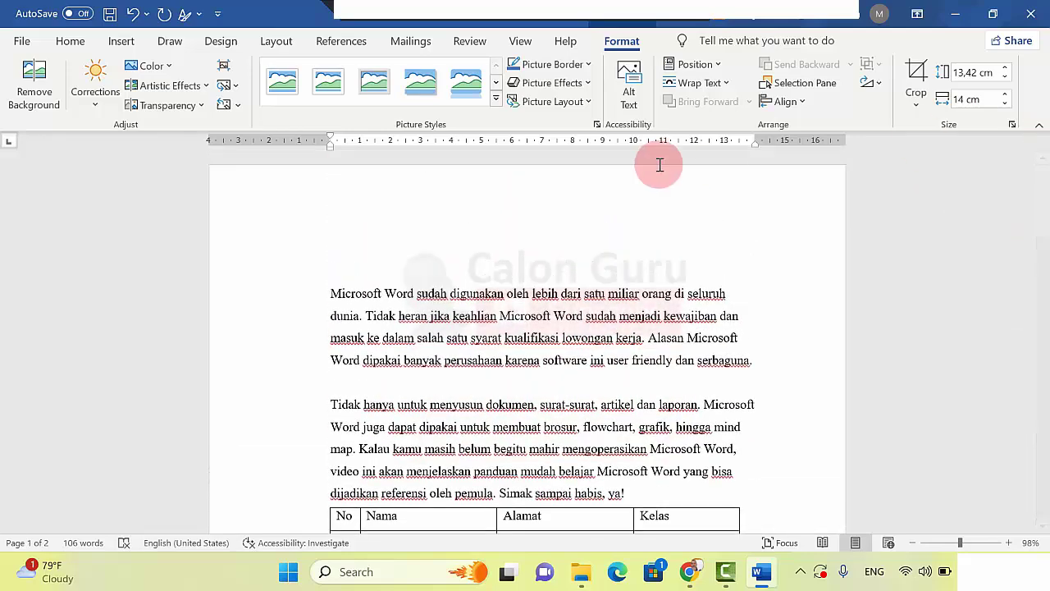
{"action": "mouse_move", "coordinate": [1046, 207]}
{"action": "left_mouse_down"}
{"action": "mouse_move", "coordinate": [1042, 293]}
{"action": "mouse_move", "coordinate": [1042, 156]}
{"action": "left_mouse_up"}
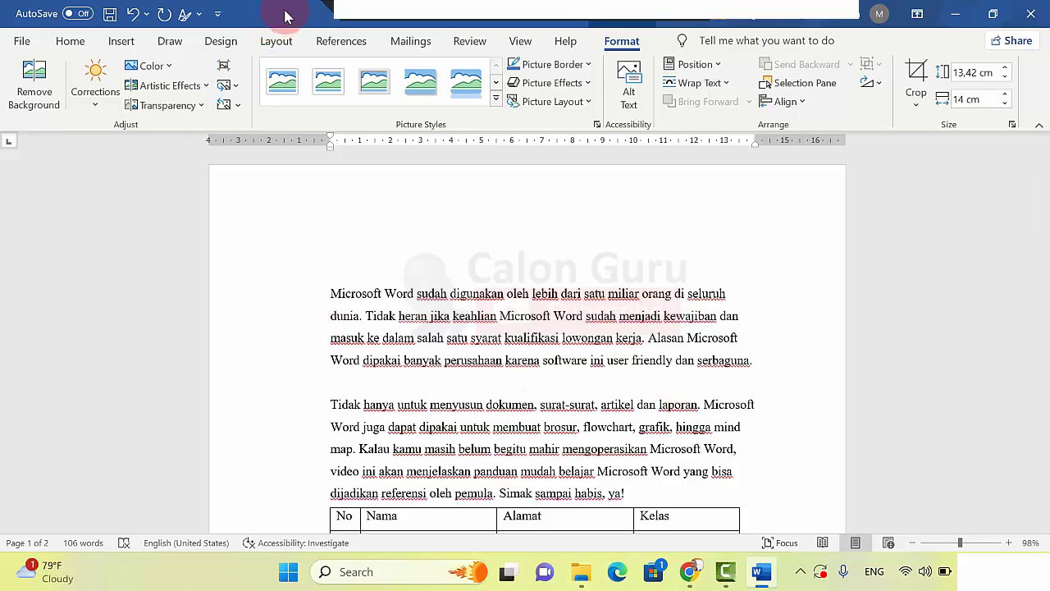
{"action": "left_click", "coordinate": [128, 47]}
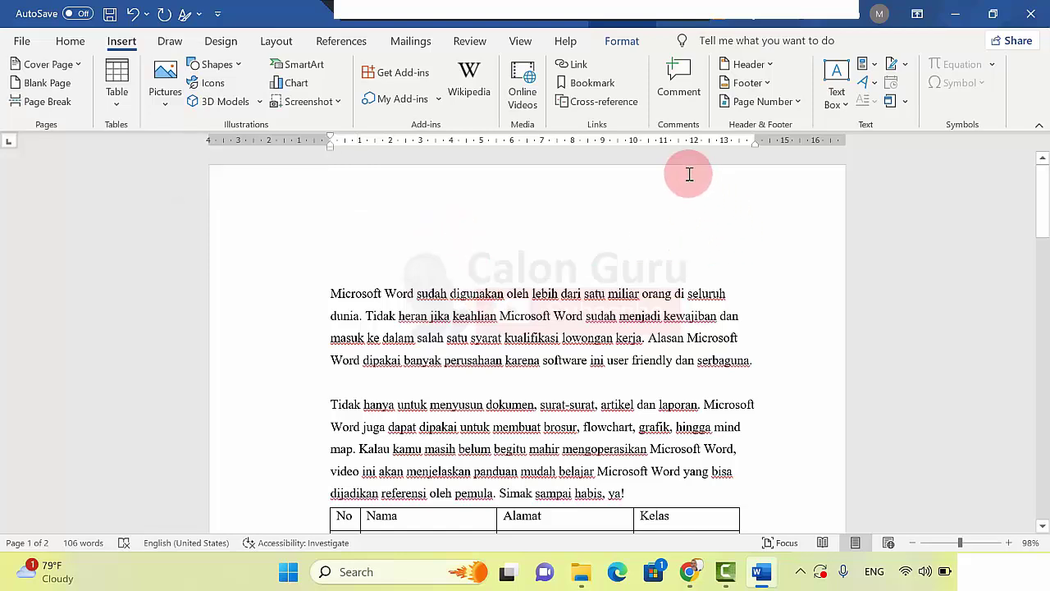
Step: Browse the header and footer design galleries without adding one, then return to the text
{"action": "left_click", "coordinate": [770, 67]}
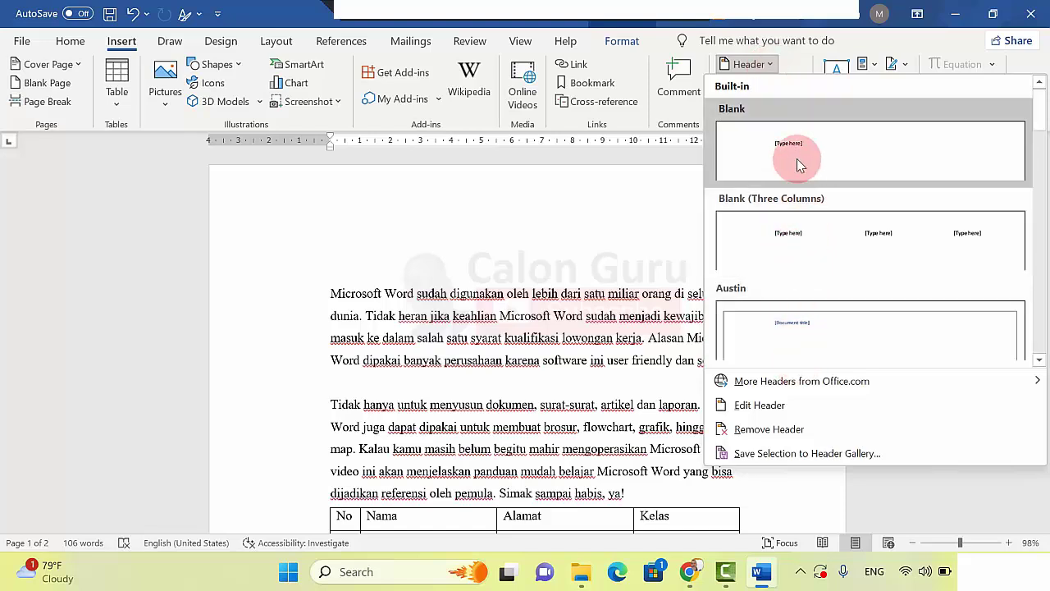
{"action": "left_click", "coordinate": [621, 218]}
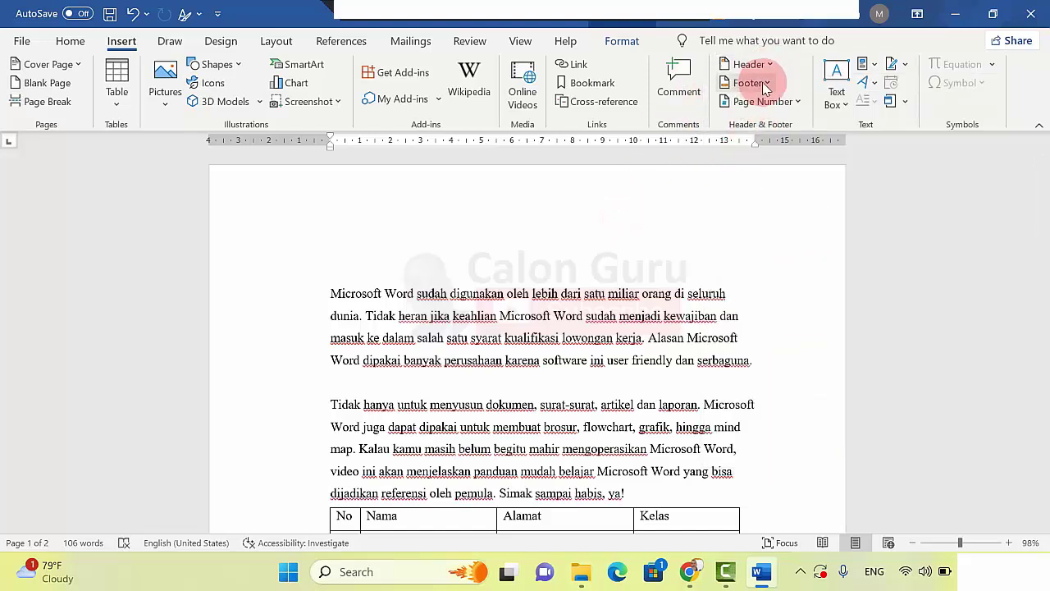
{"action": "left_click", "coordinate": [769, 84]}
{"action": "left_click", "coordinate": [605, 269]}
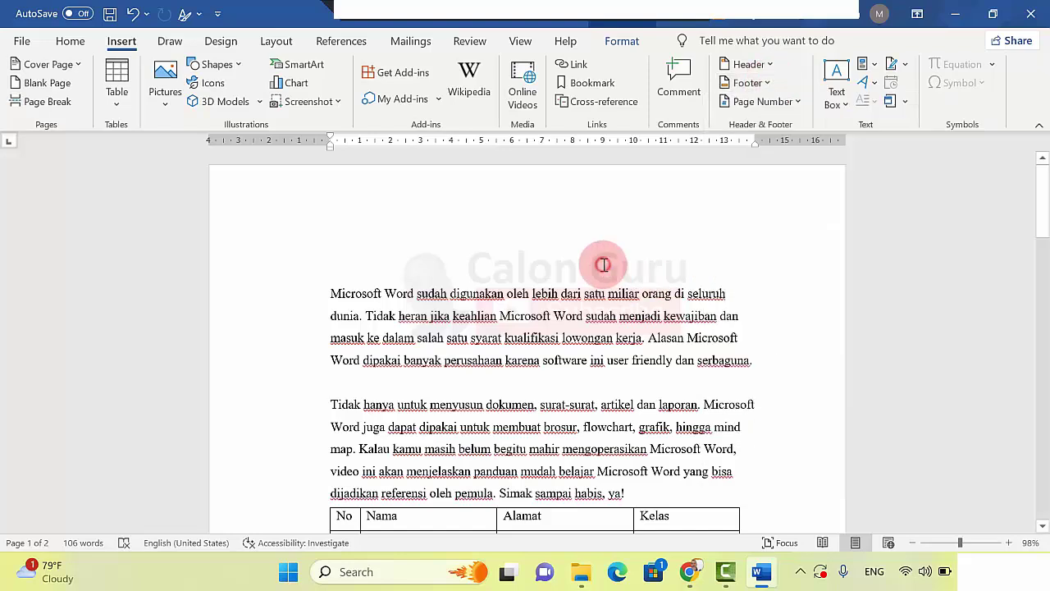
{"action": "double_click", "coordinate": [286, 193]}
{"action": "left_click", "coordinate": [597, 206]}
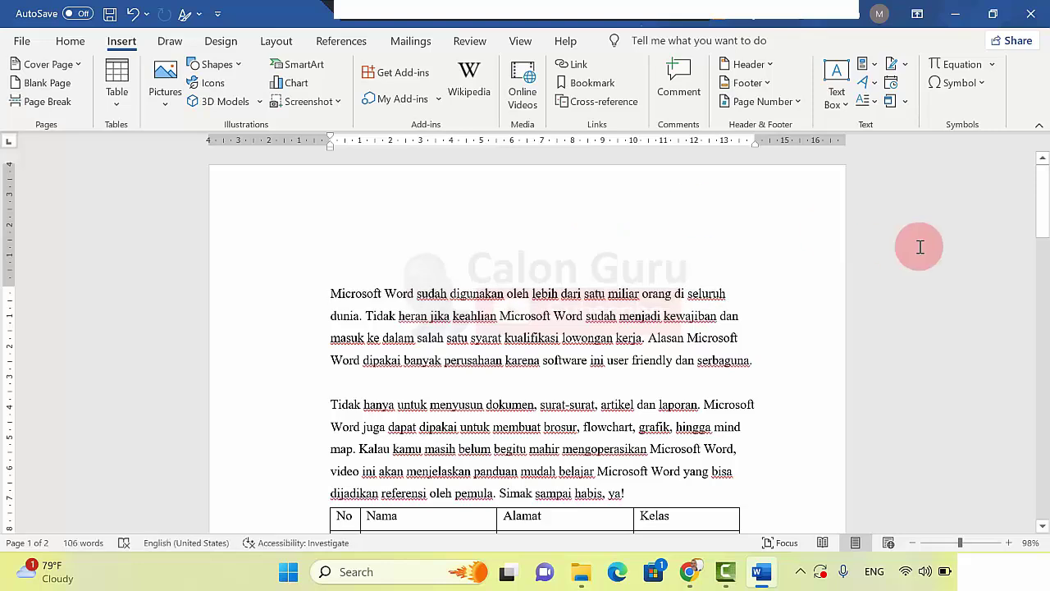
Step: Add the Integral header design with its [DOCUMENT TITLE] placeholder
{"action": "left_click", "coordinate": [771, 64]}
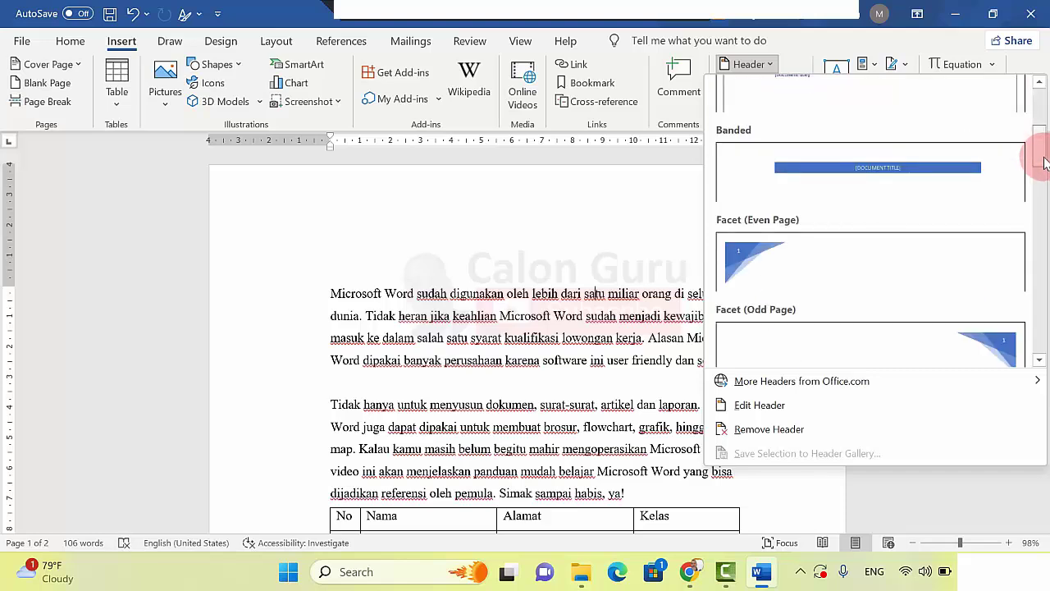
{"action": "left_click_drag", "start_coordinate": [1039, 149], "coordinate": [1045, 219]}
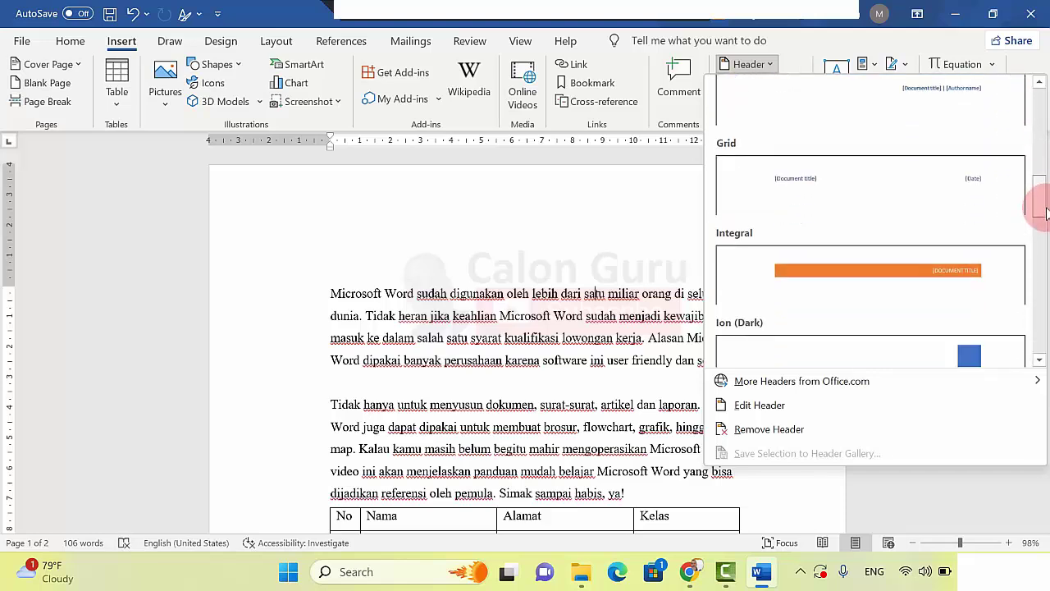
{"action": "left_click", "coordinate": [917, 254]}
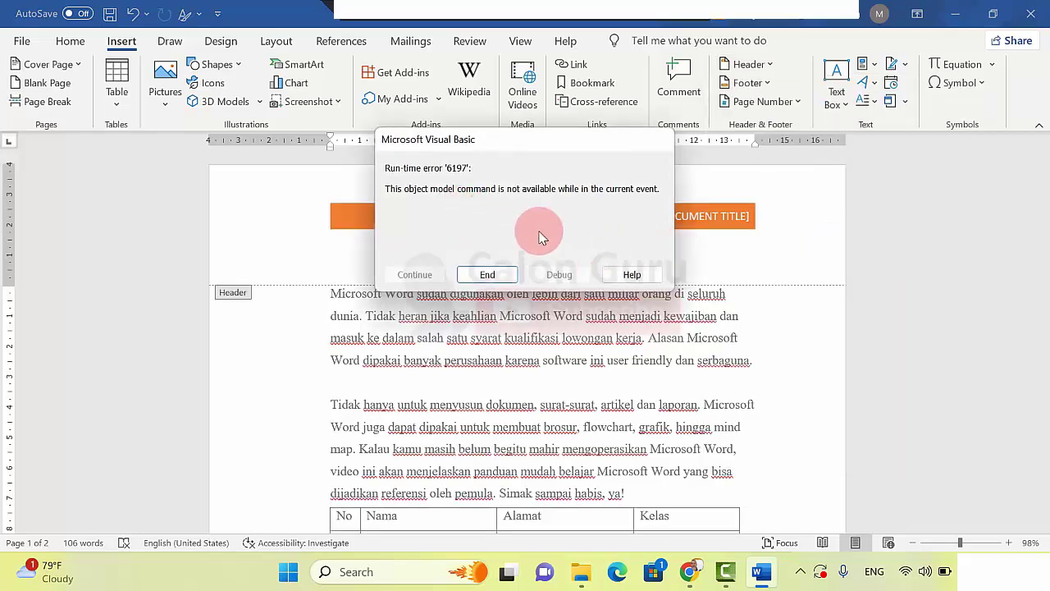
Step: Dismiss the run-time error and change the header title to 'DIUNDUH DARI' plus the source website address
{"action": "left_click", "coordinate": [500, 277]}
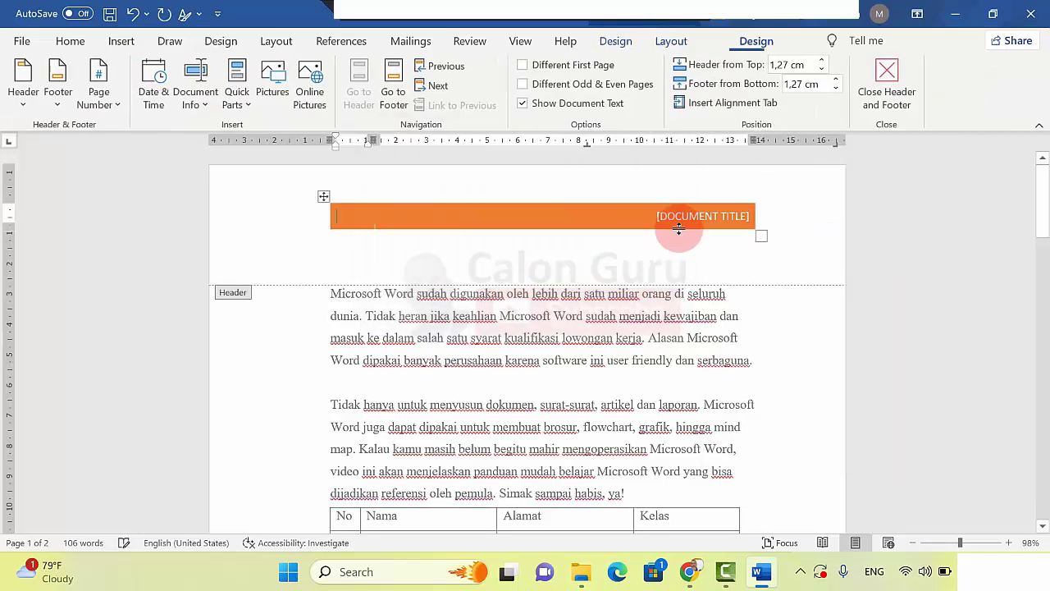
{"action": "left_click", "coordinate": [703, 217]}
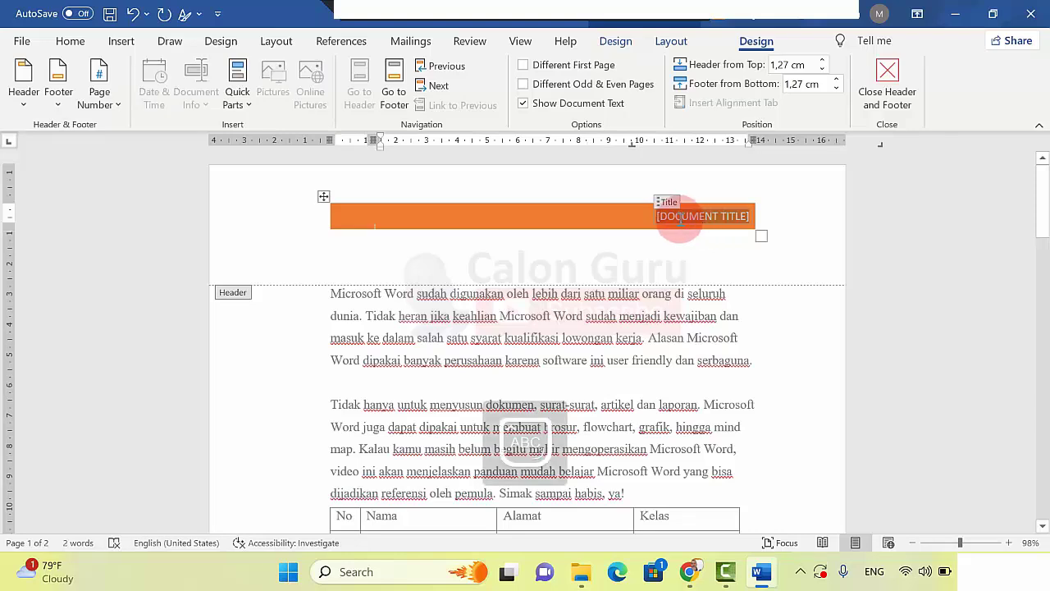
{"action": "type", "text": "DIU"}
{"action": "type", "text": "NDUH"}
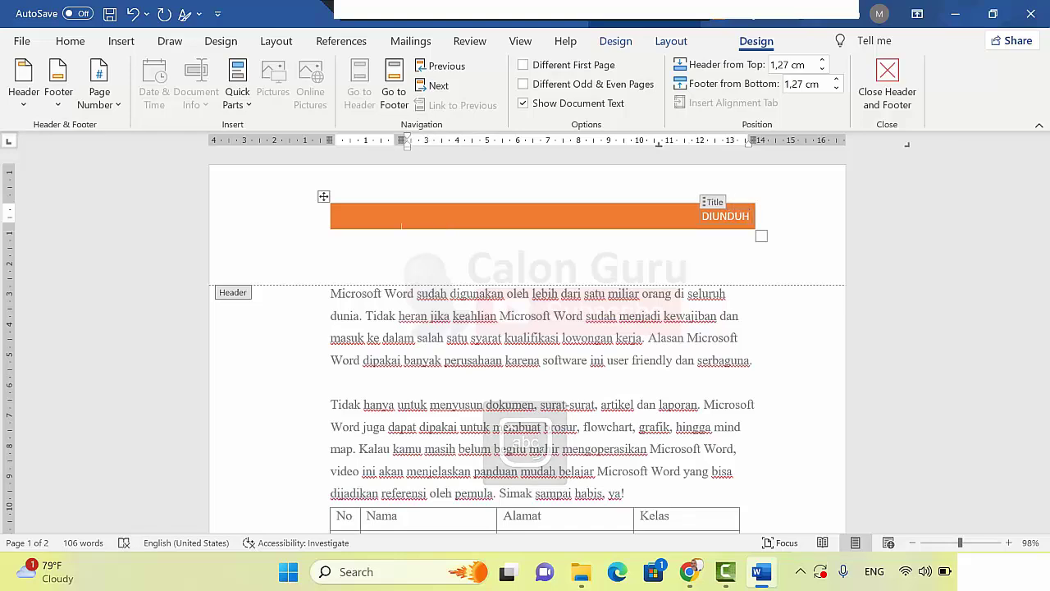
{"action": "type", "text": " DARI WW"}
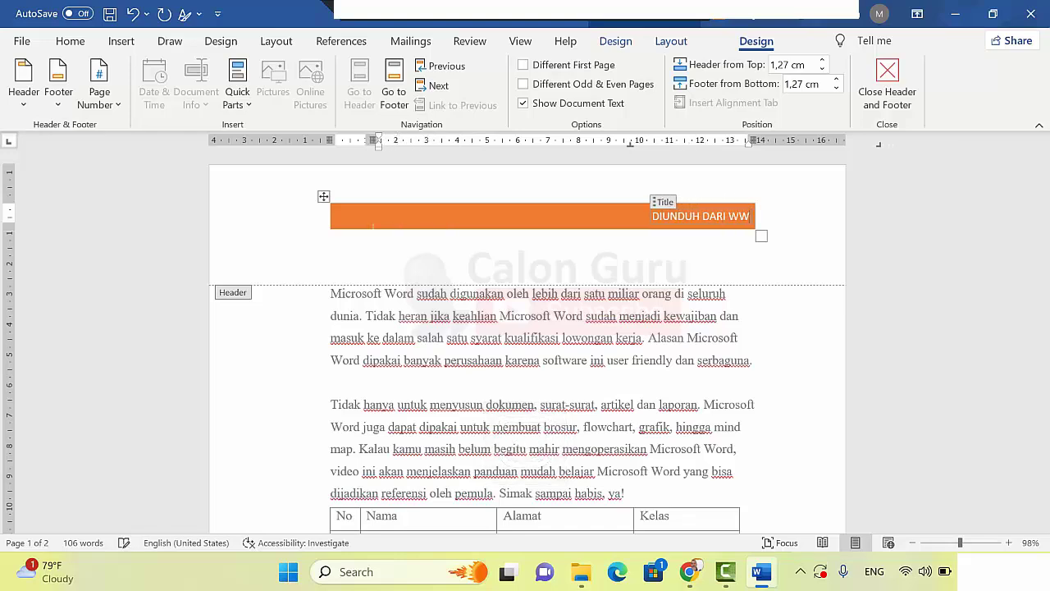
{"action": "type", "text": "W.MARIYA"}
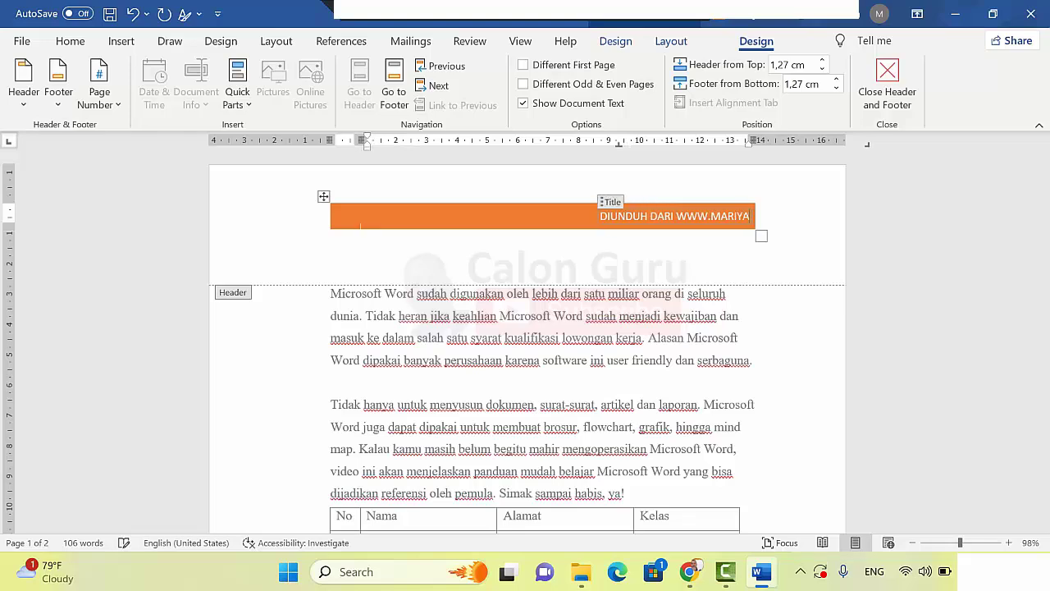
{"action": "type", "text": "DI.COM"}
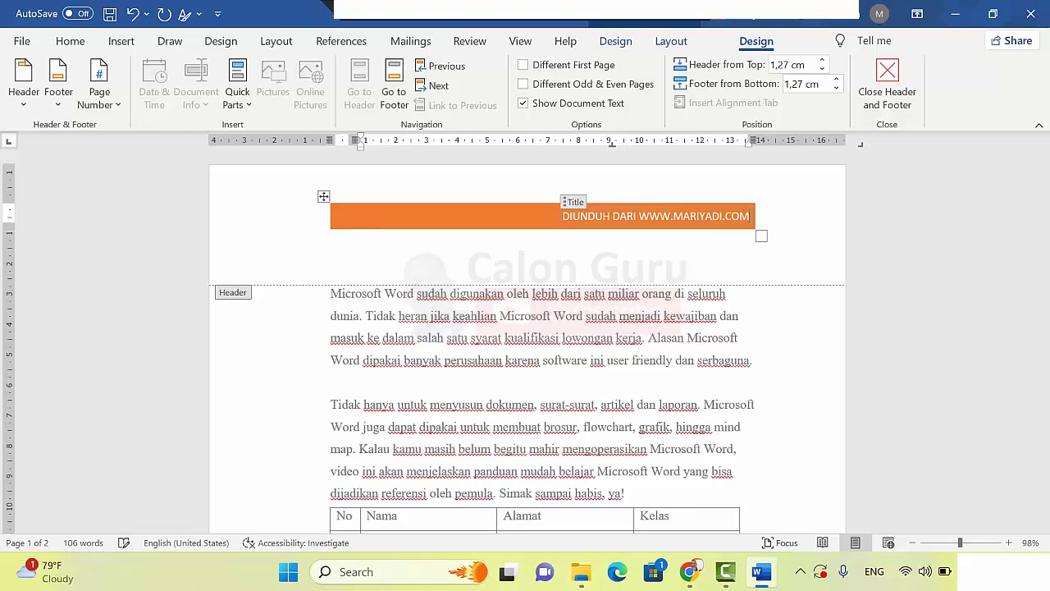
{"action": "left_click", "coordinate": [568, 244]}
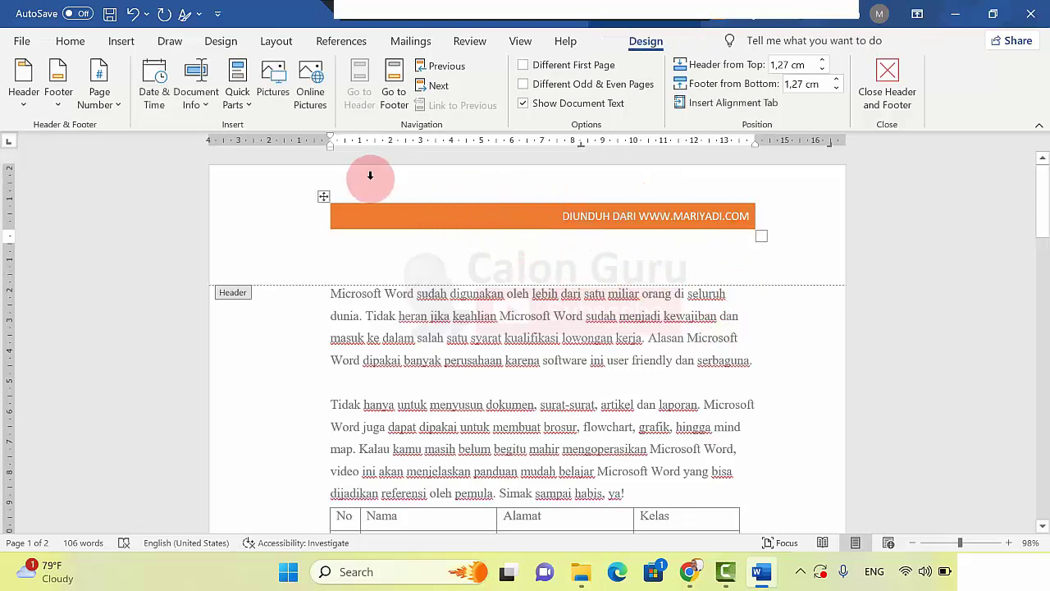
Step: Delete the orange header banner and close header editing
{"action": "left_click", "coordinate": [322, 199]}
{"action": "key", "text": "BackSpace"}
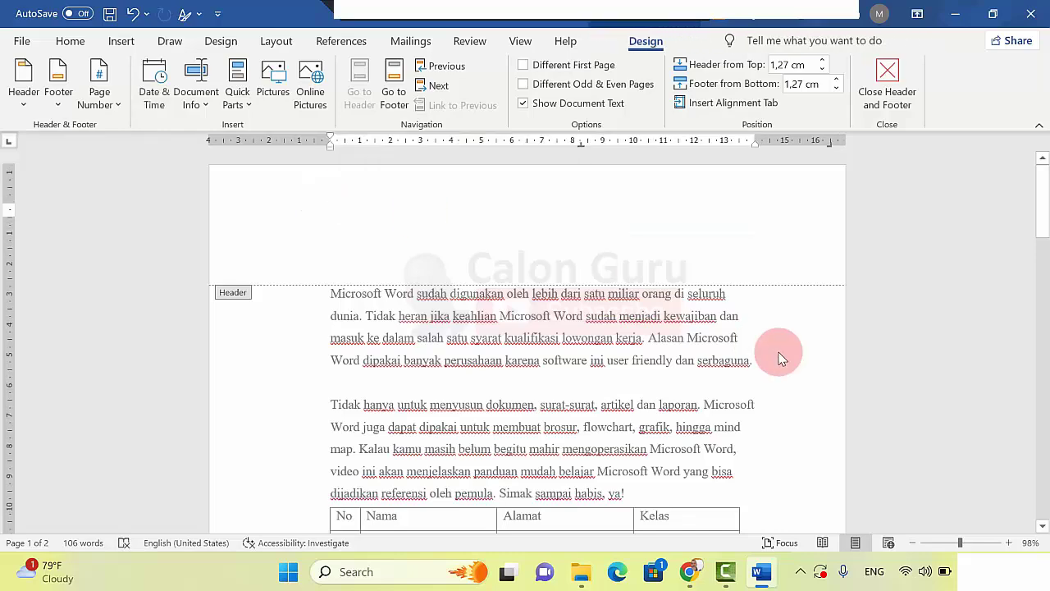
{"action": "double_click", "coordinate": [780, 356]}
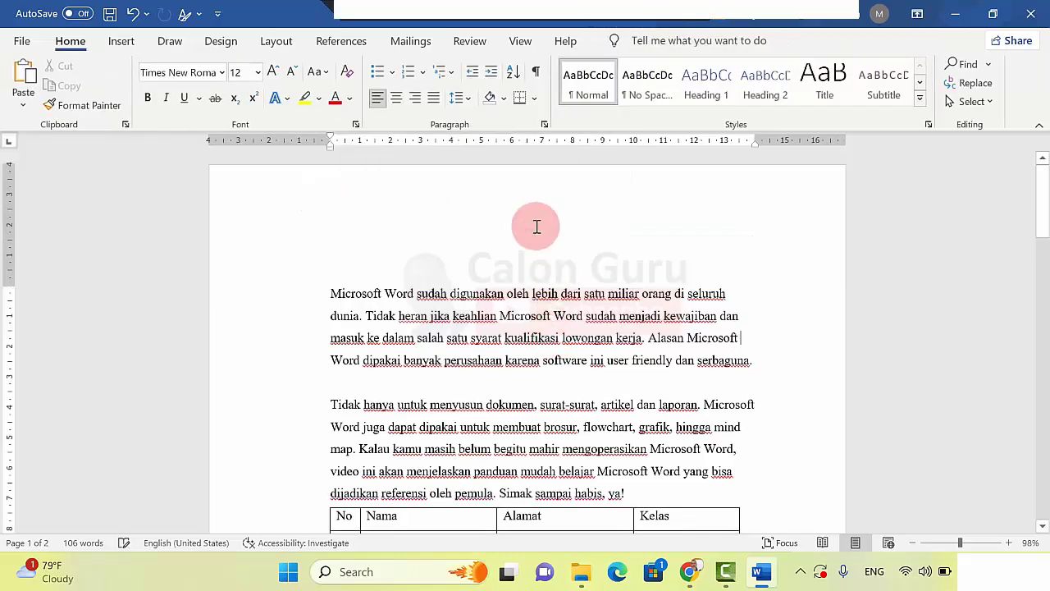
{"action": "double_click", "coordinate": [496, 217]}
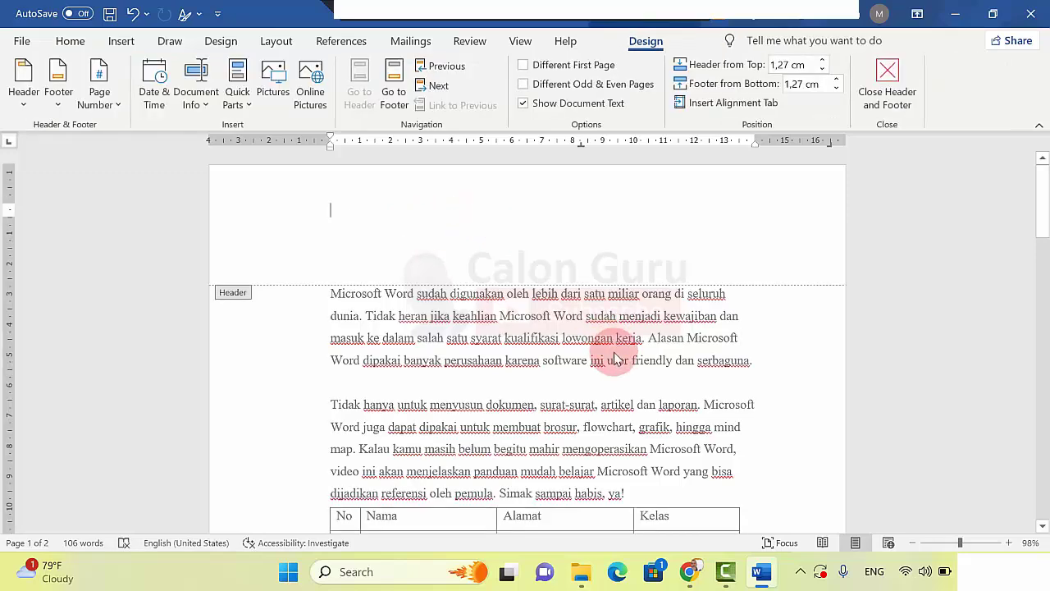
{"action": "double_click", "coordinate": [424, 354]}
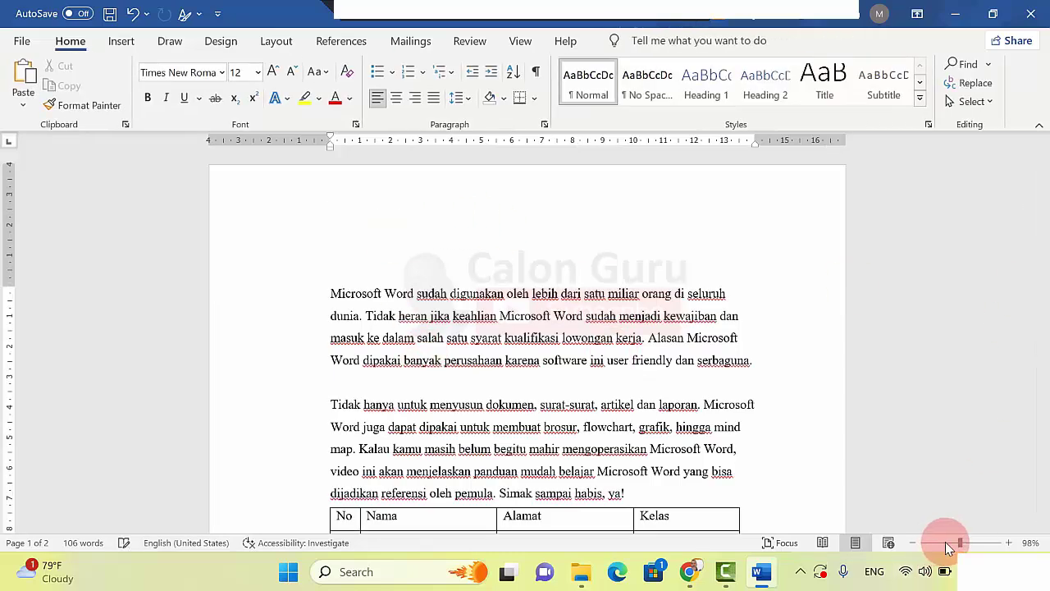
Step: Zoom out to 65% to see both pages and select the screenshot below the table
{"action": "left_click", "coordinate": [945, 543]}
{"action": "left_click_drag", "start_coordinate": [1045, 250], "coordinate": [1031, 363]}
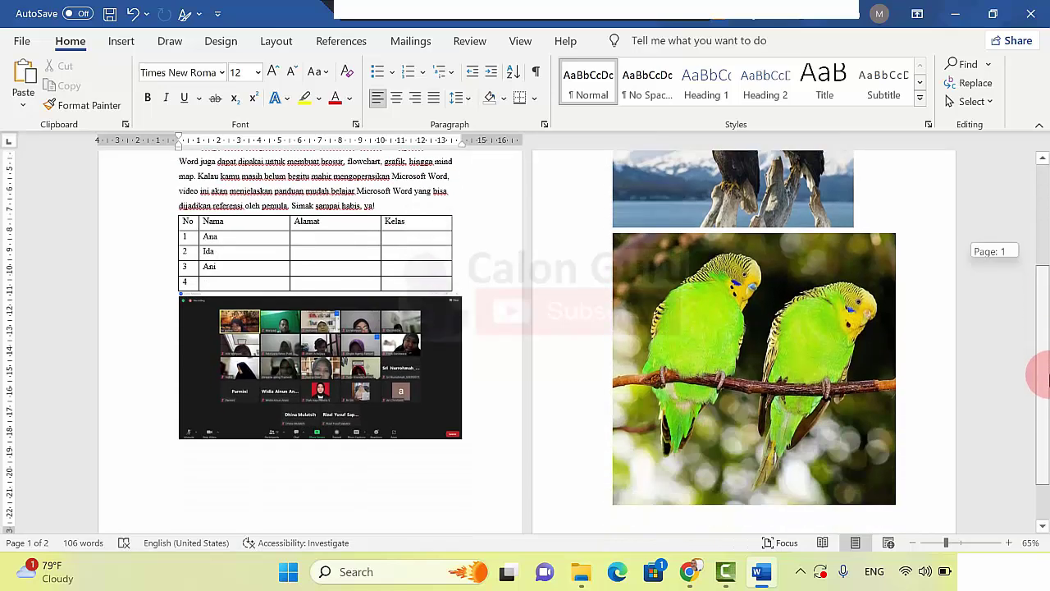
{"action": "left_click", "coordinate": [363, 476]}
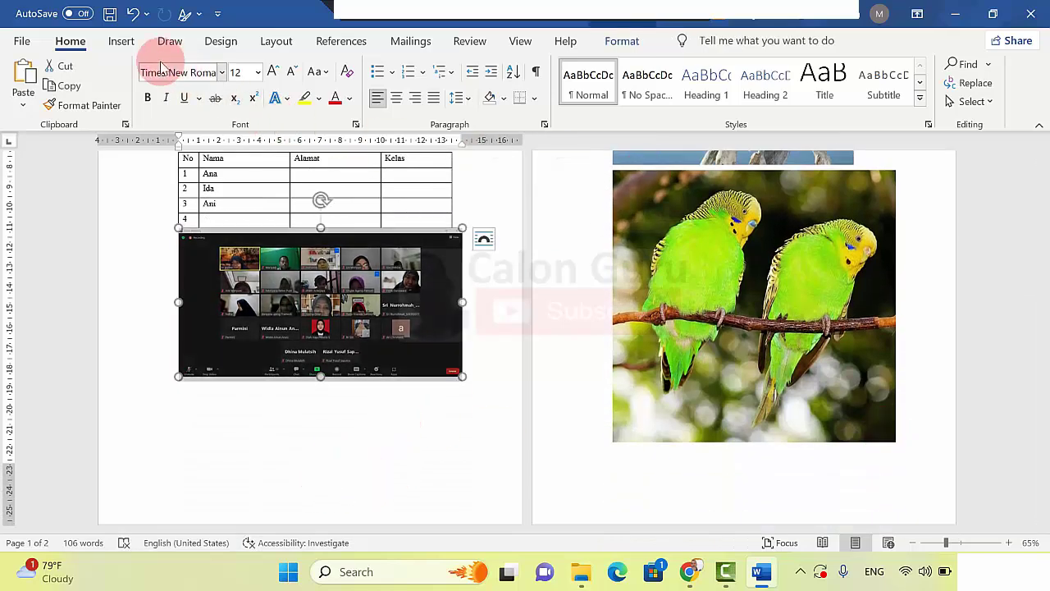
{"action": "left_click", "coordinate": [123, 49]}
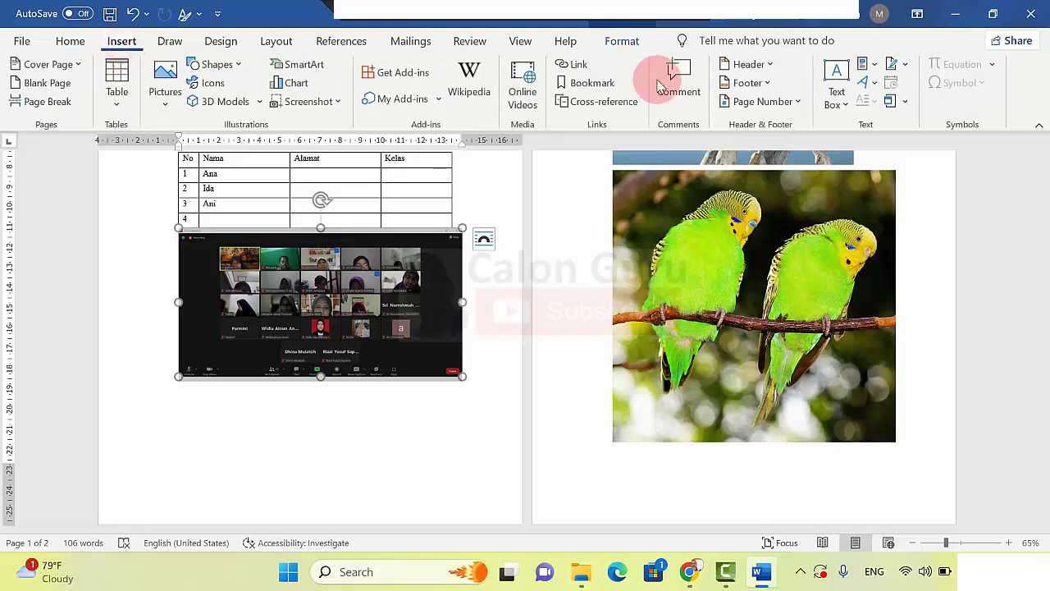
Step: Insert the Austin footer design and return to the body
{"action": "left_click", "coordinate": [769, 82]}
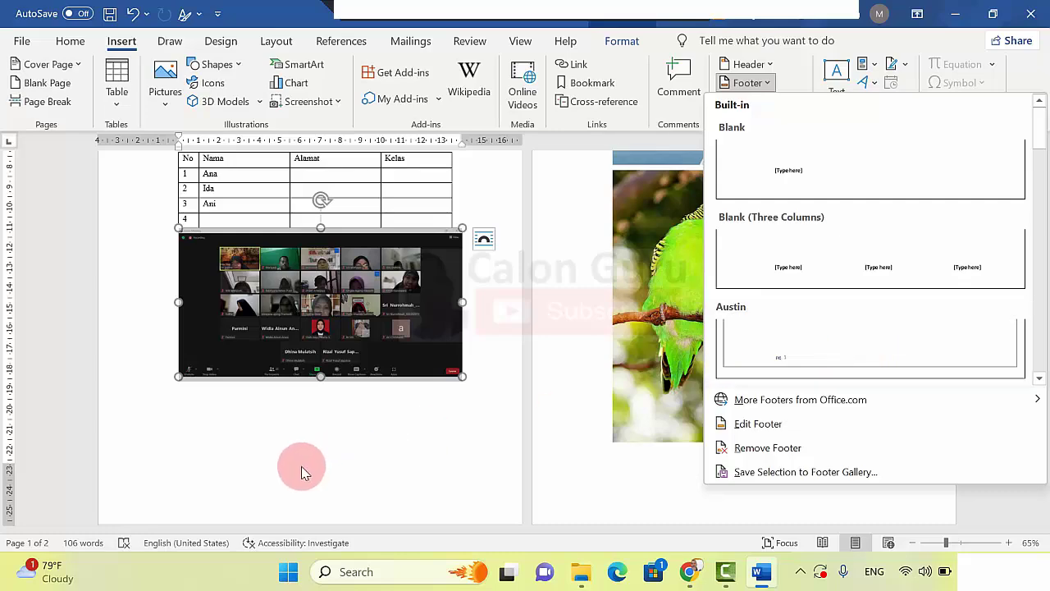
{"action": "left_click", "coordinate": [792, 347]}
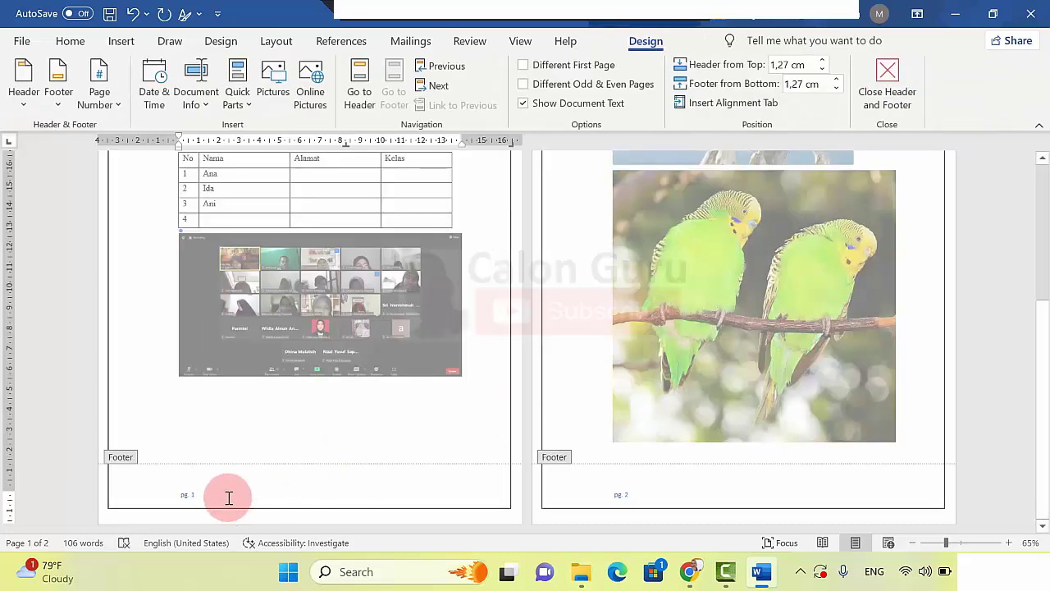
{"action": "double_click", "coordinate": [317, 420]}
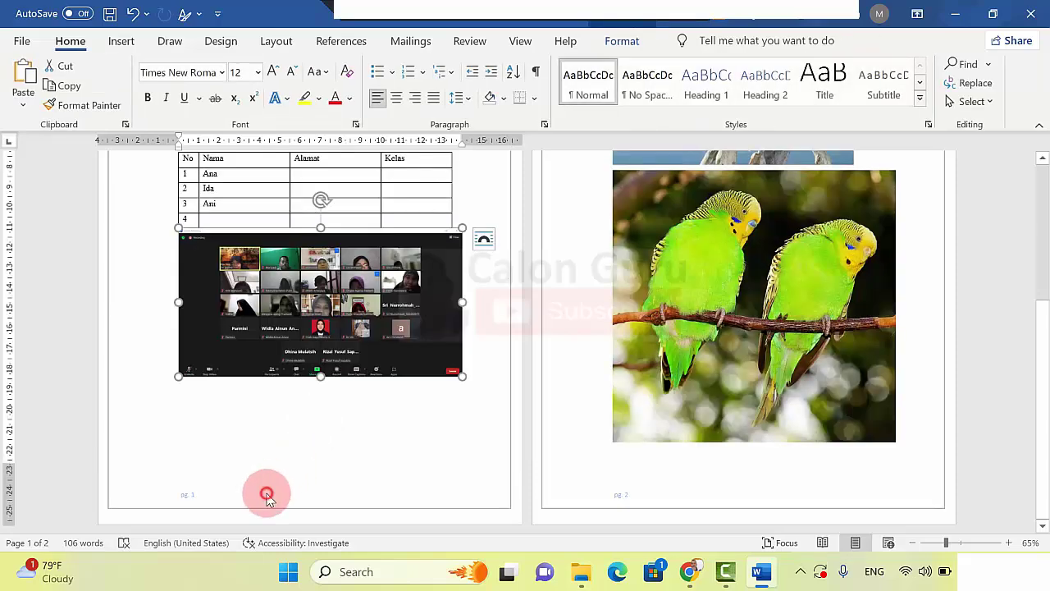
Step: Delete the 'pg 1' page-number text from the footer and close footer editing
{"action": "double_click", "coordinate": [266, 497]}
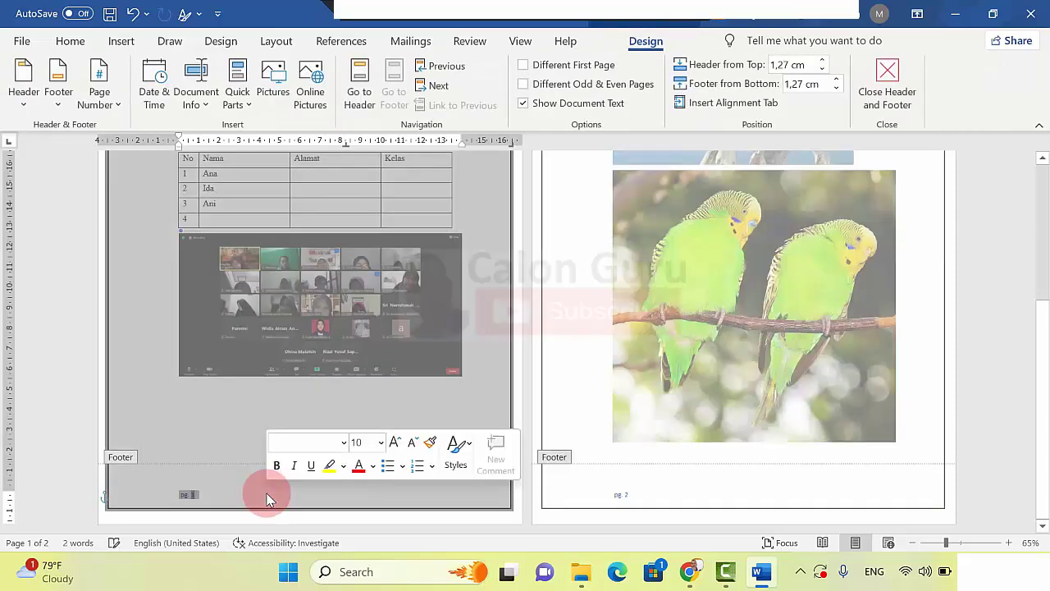
{"action": "left_click", "coordinate": [266, 493]}
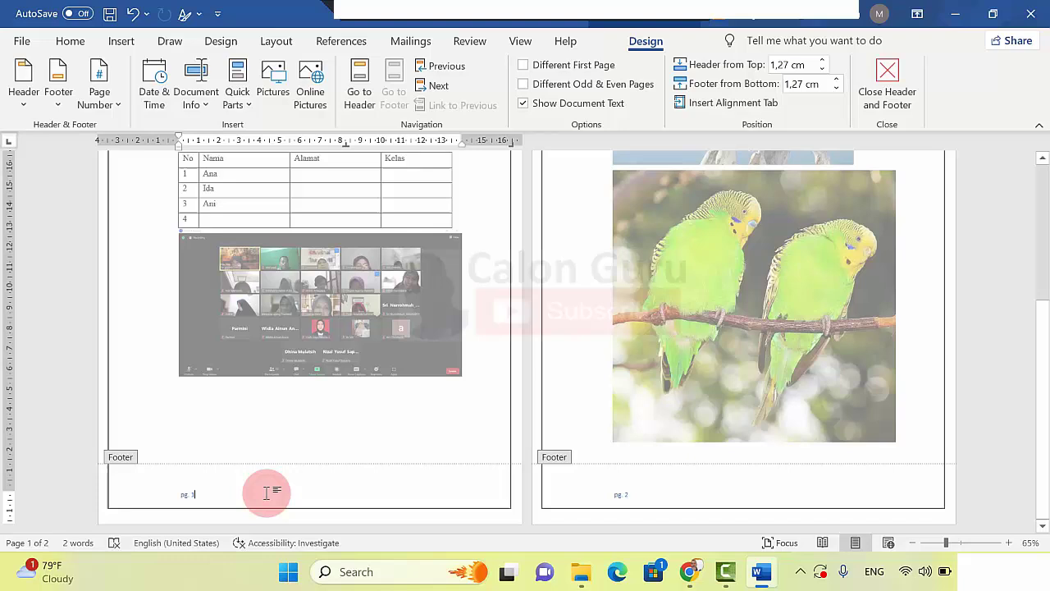
{"action": "triple_click", "coordinate": [214, 491]}
{"action": "key", "text": "Delete"}
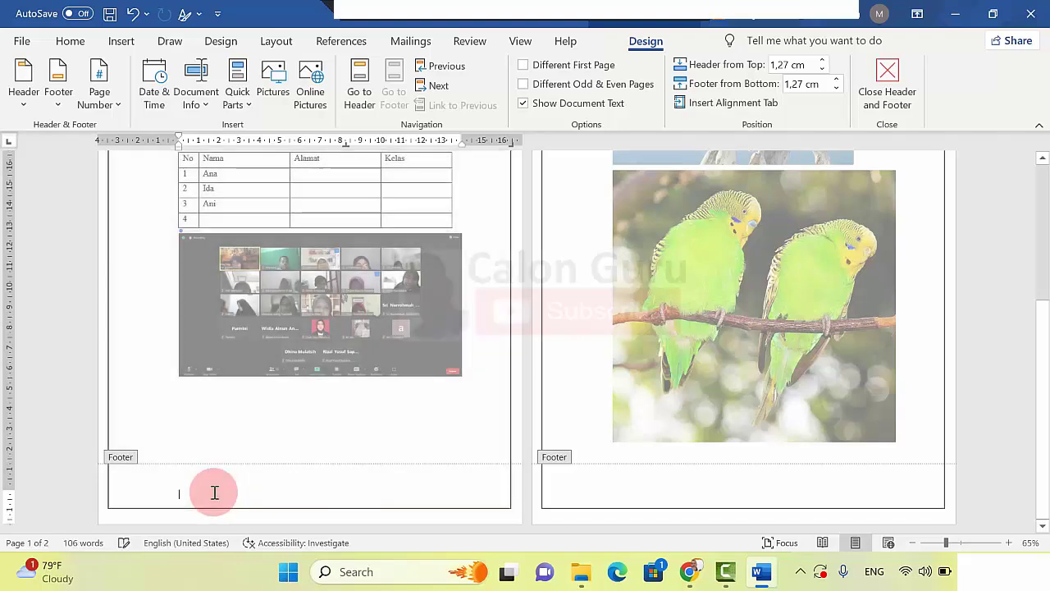
{"action": "double_click", "coordinate": [443, 278]}
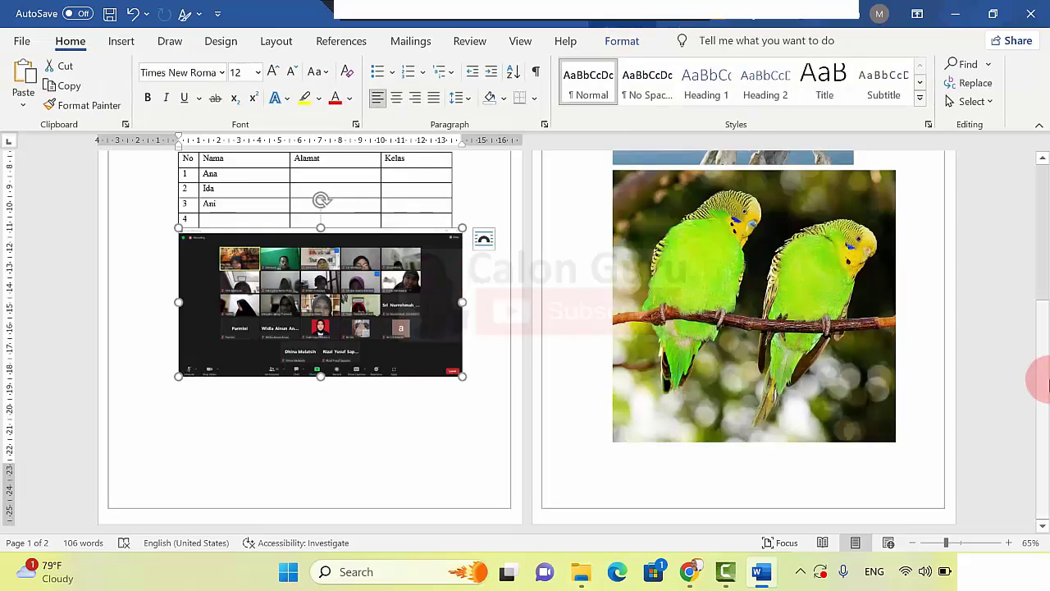
{"action": "left_click_drag", "start_coordinate": [1041, 377], "coordinate": [1040, 169]}
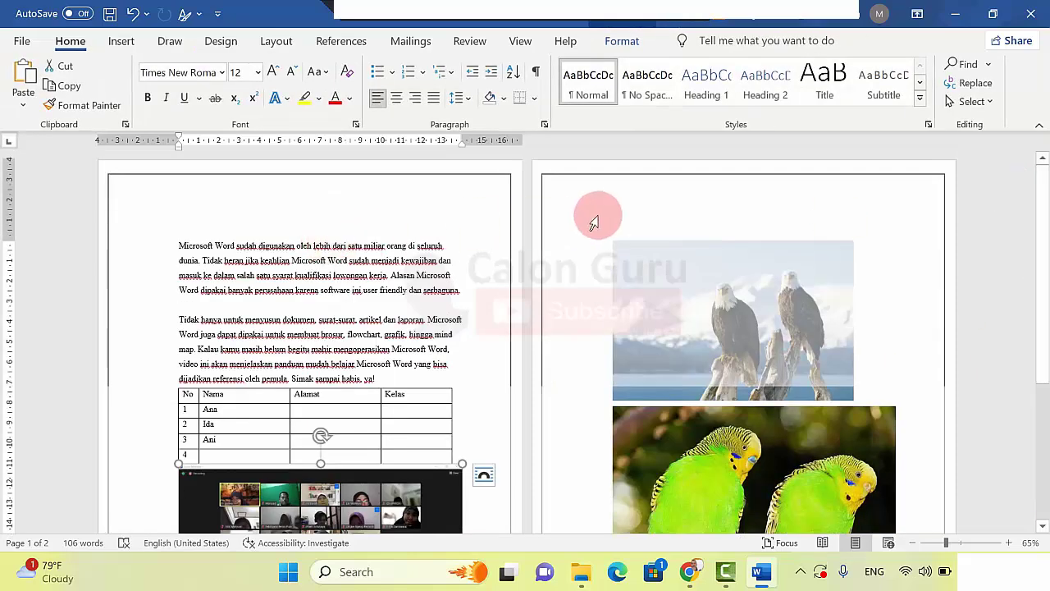
Step: Place the caret in the body text and bring up the Insert ribbon
{"action": "left_click", "coordinate": [319, 307]}
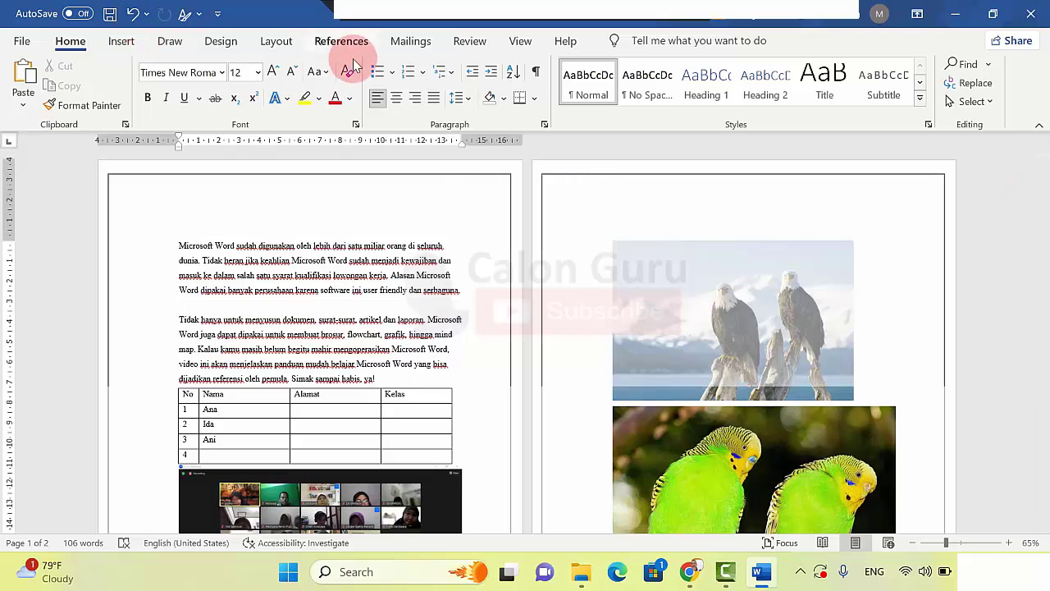
{"action": "left_click", "coordinate": [123, 41]}
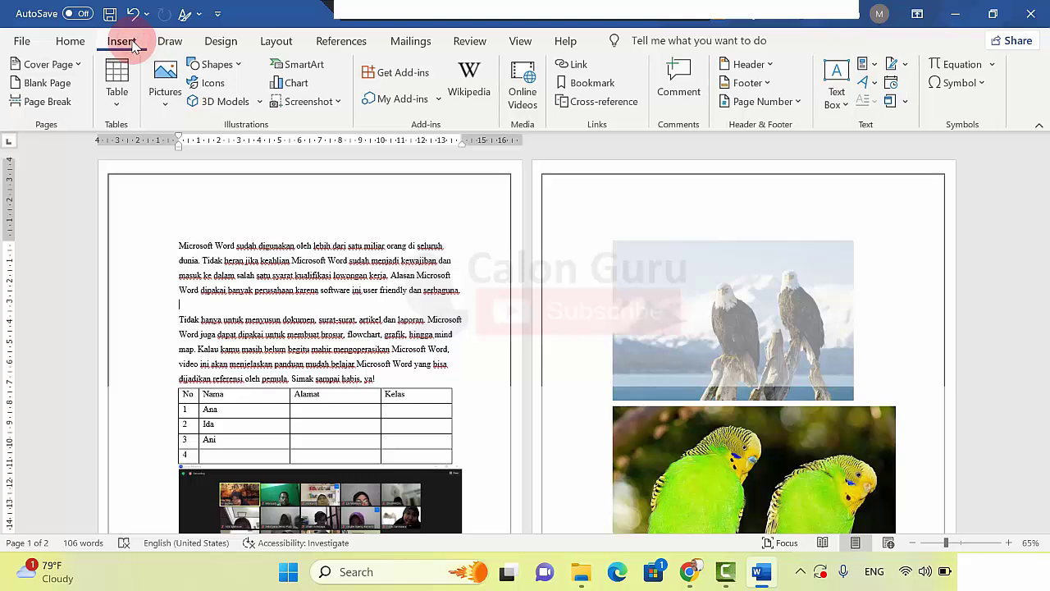
{"action": "left_click", "coordinate": [797, 104]}
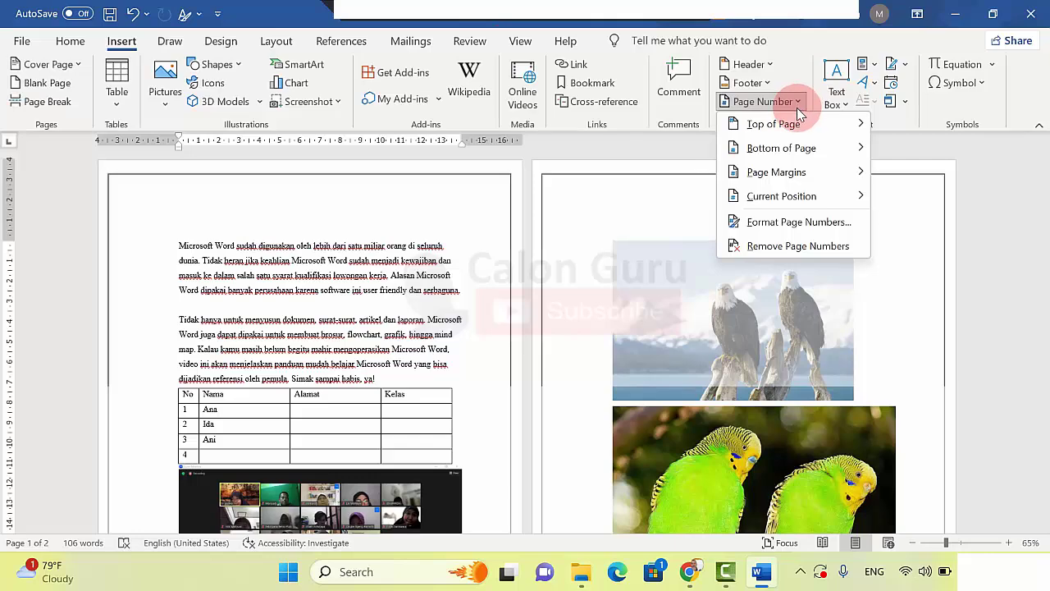
{"action": "mouse_move", "coordinate": [784, 131]}
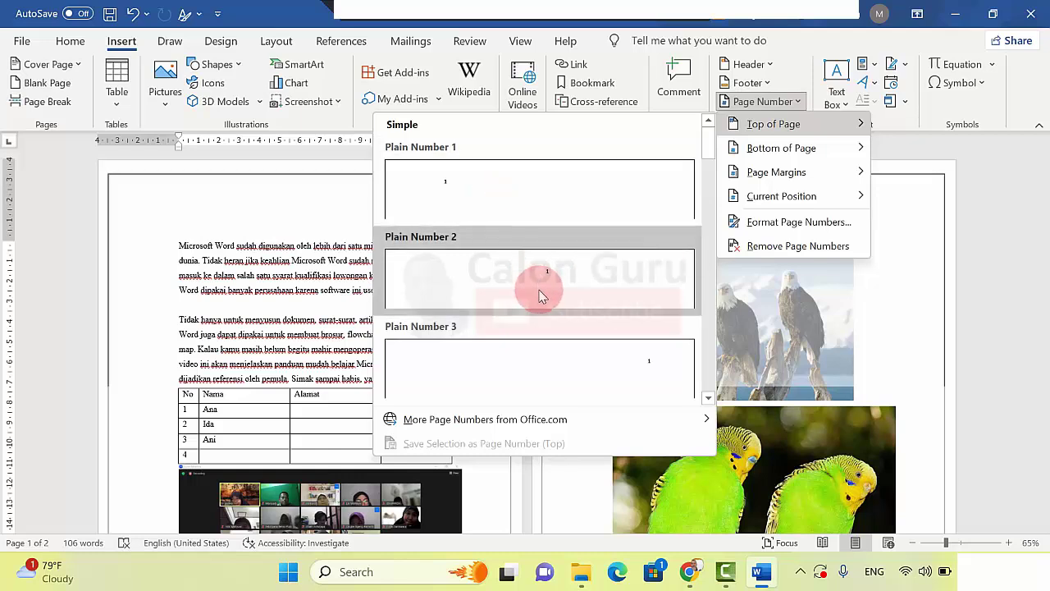
{"action": "left_click", "coordinate": [624, 381]}
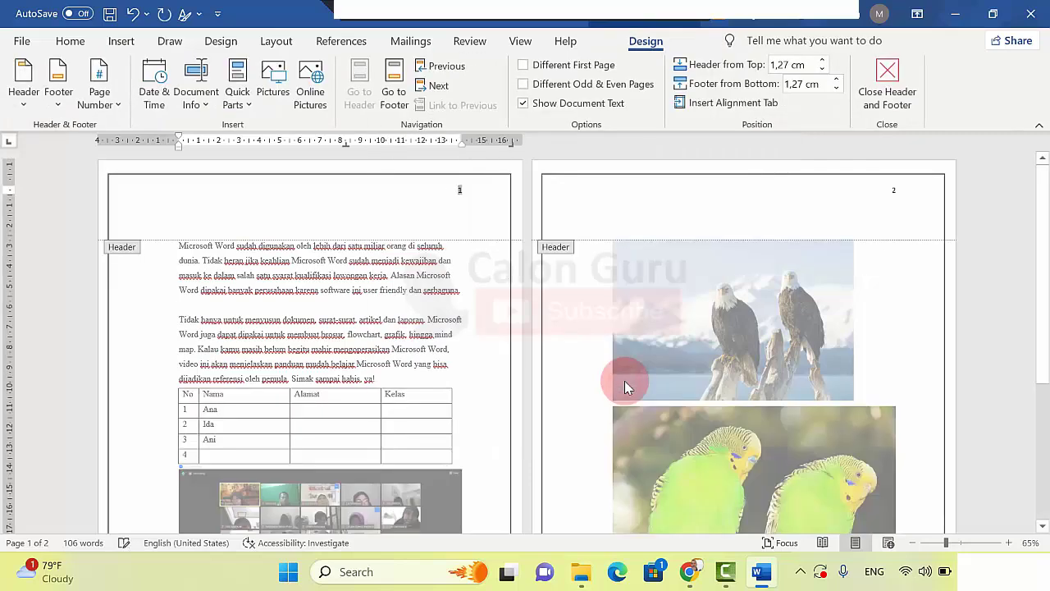
{"action": "left_click", "coordinate": [473, 188]}
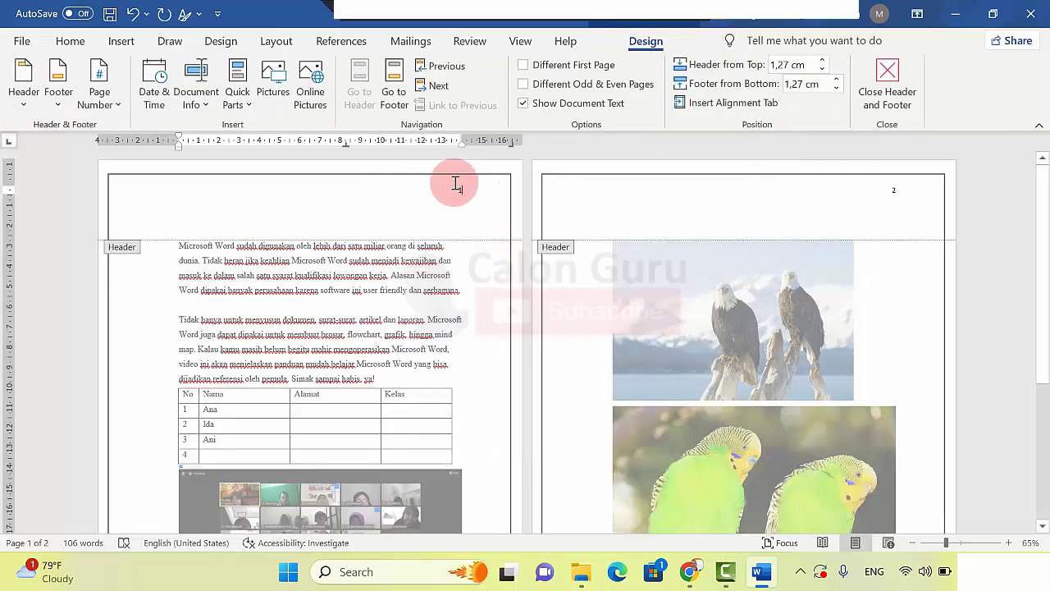
{"action": "double_click", "coordinate": [465, 189]}
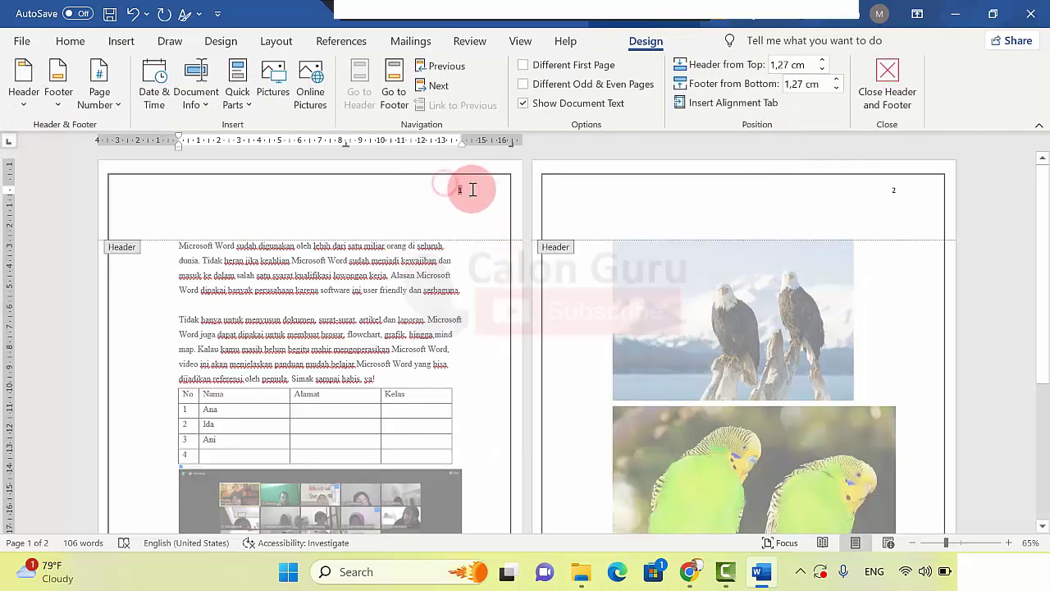
{"action": "left_click", "coordinate": [878, 198]}
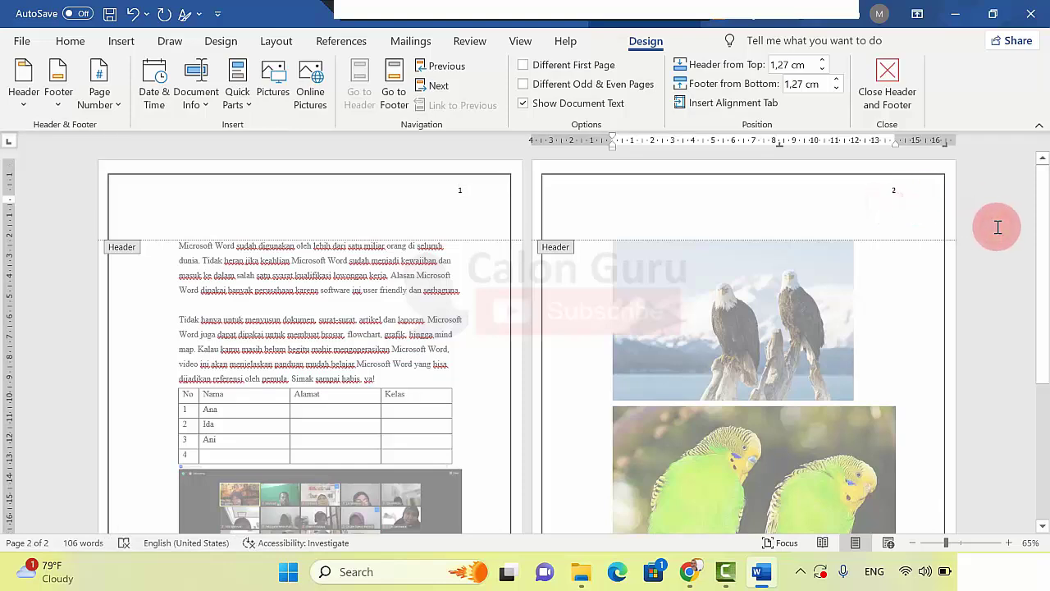
{"action": "left_click", "coordinate": [456, 193]}
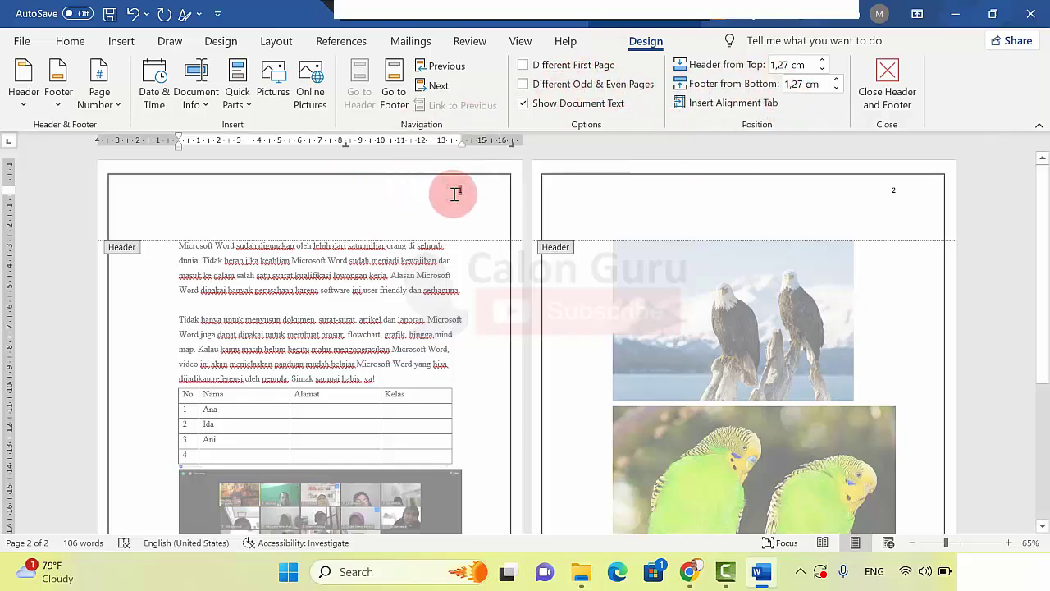
{"action": "key", "text": "ctrl+e"}
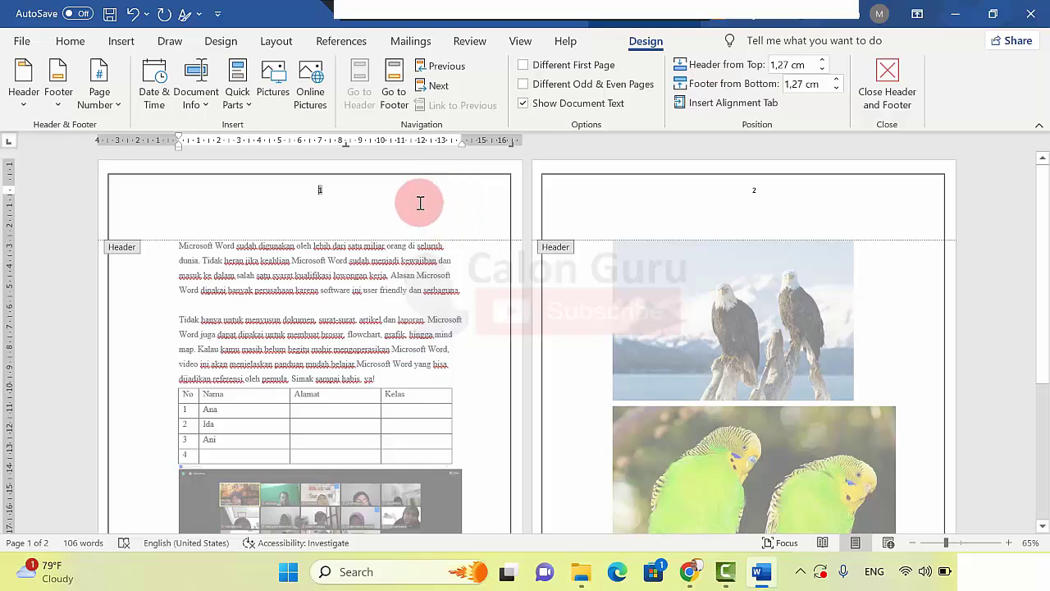
{"action": "left_click", "coordinate": [373, 198]}
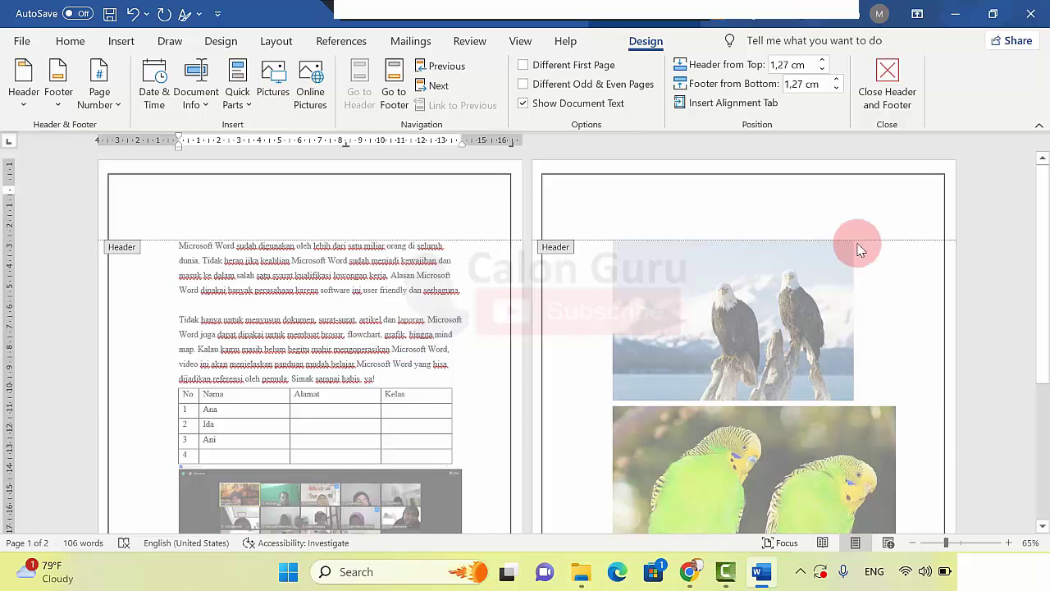
{"action": "double_click", "coordinate": [853, 293]}
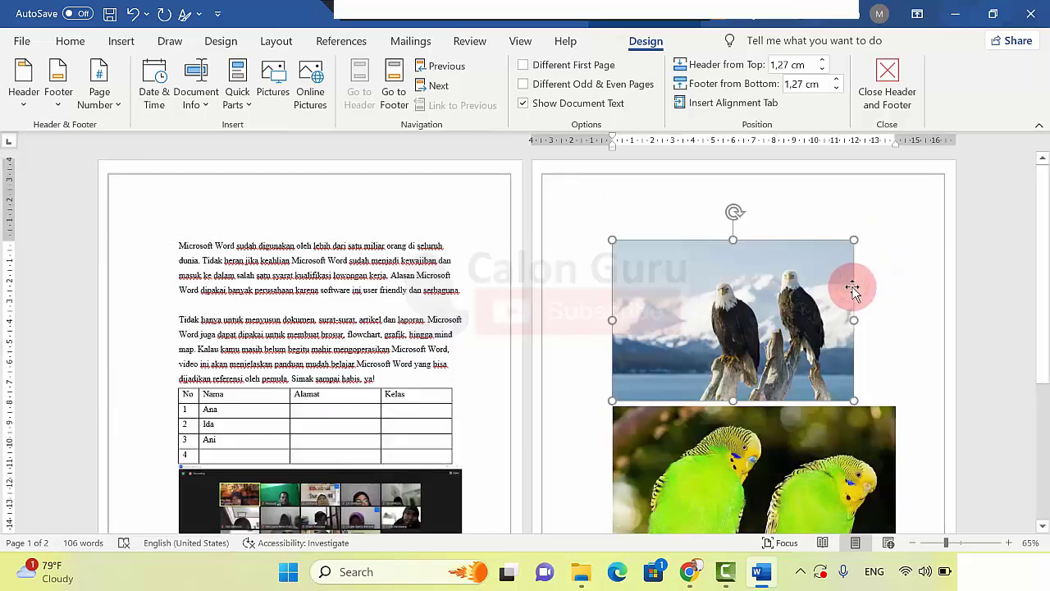
Step: Add Plain Number 2 centred page numbers at the bottom of every page, then close the footer
{"action": "left_click", "coordinate": [981, 233]}
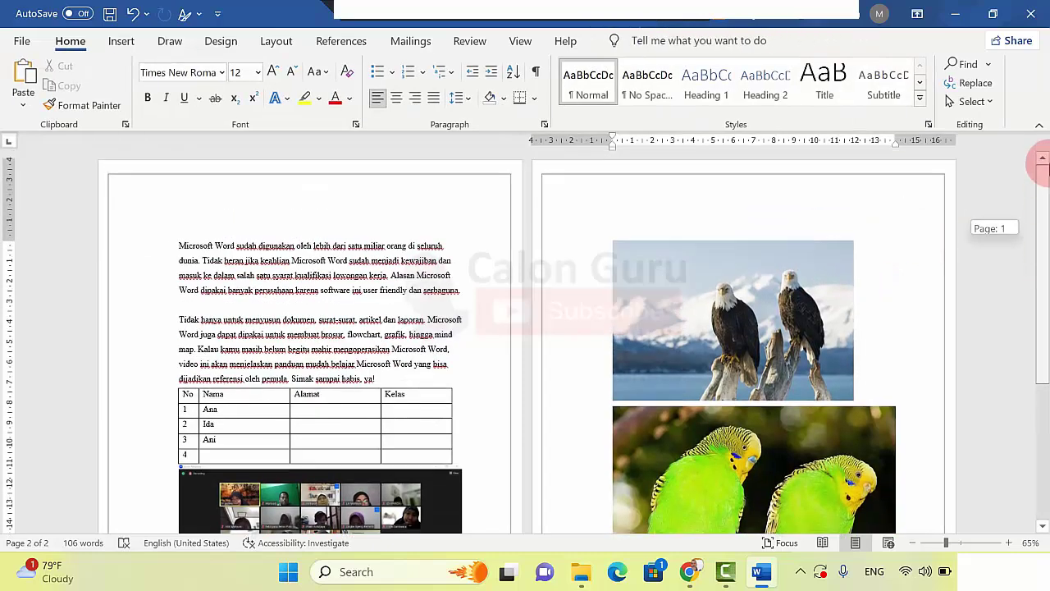
{"action": "left_click", "coordinate": [123, 41]}
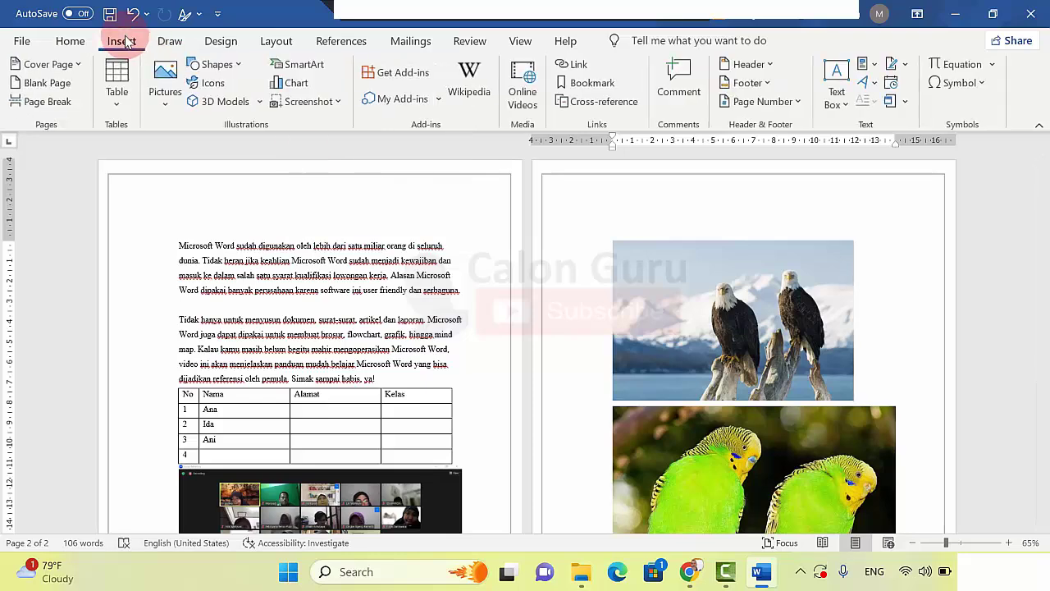
{"action": "left_click_drag", "start_coordinate": [1040, 221], "coordinate": [1040, 344]}
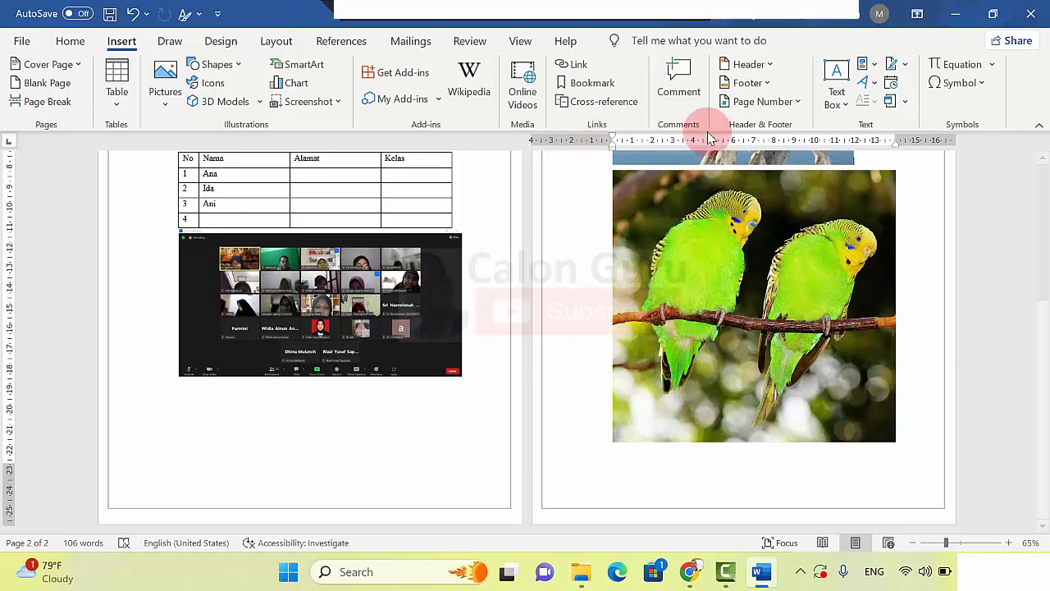
{"action": "left_click", "coordinate": [793, 102]}
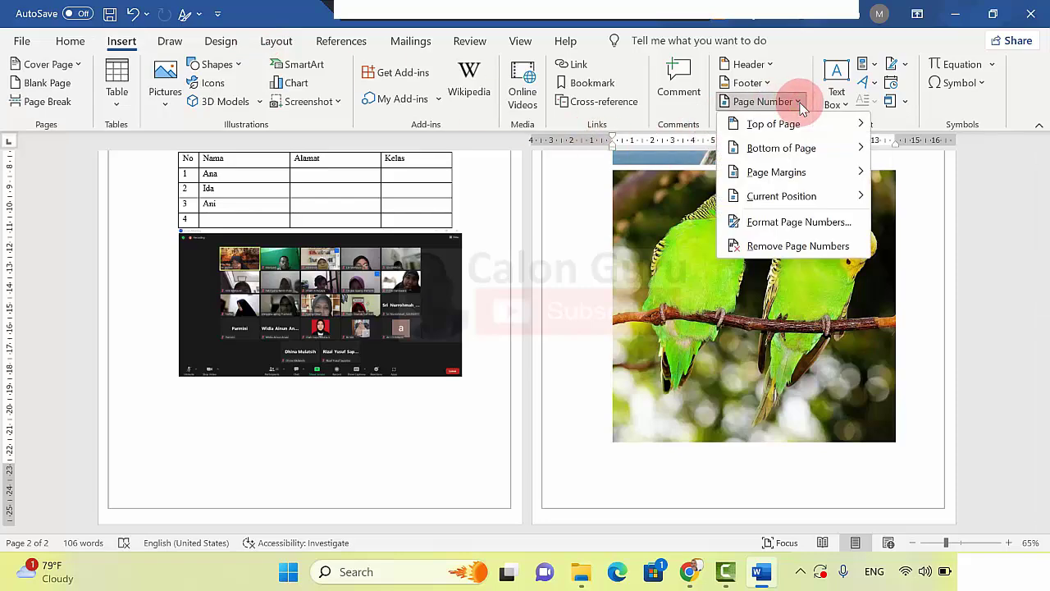
{"action": "mouse_move", "coordinate": [829, 150]}
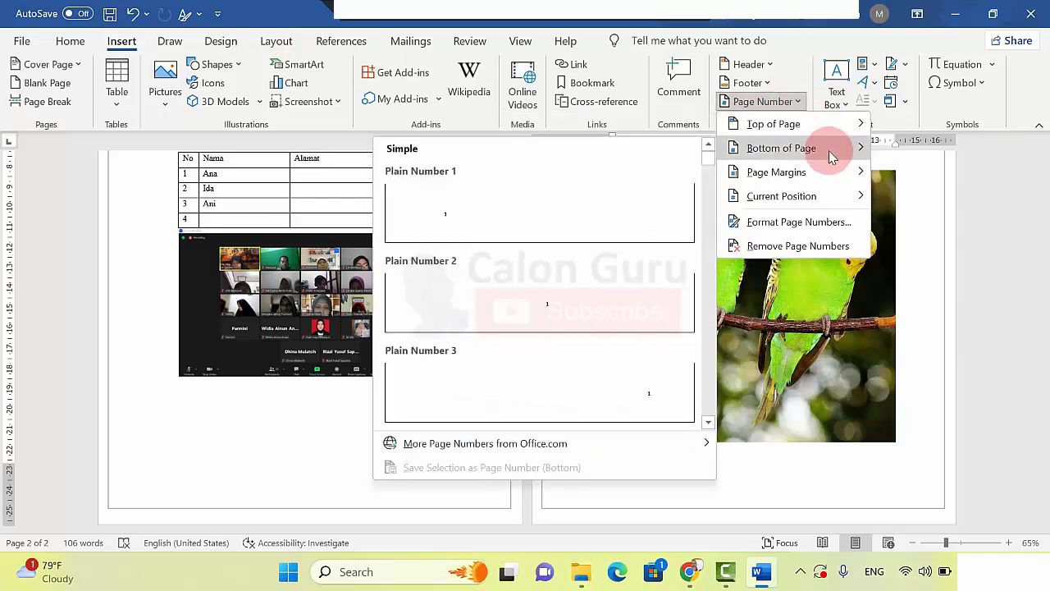
{"action": "left_click", "coordinate": [555, 284]}
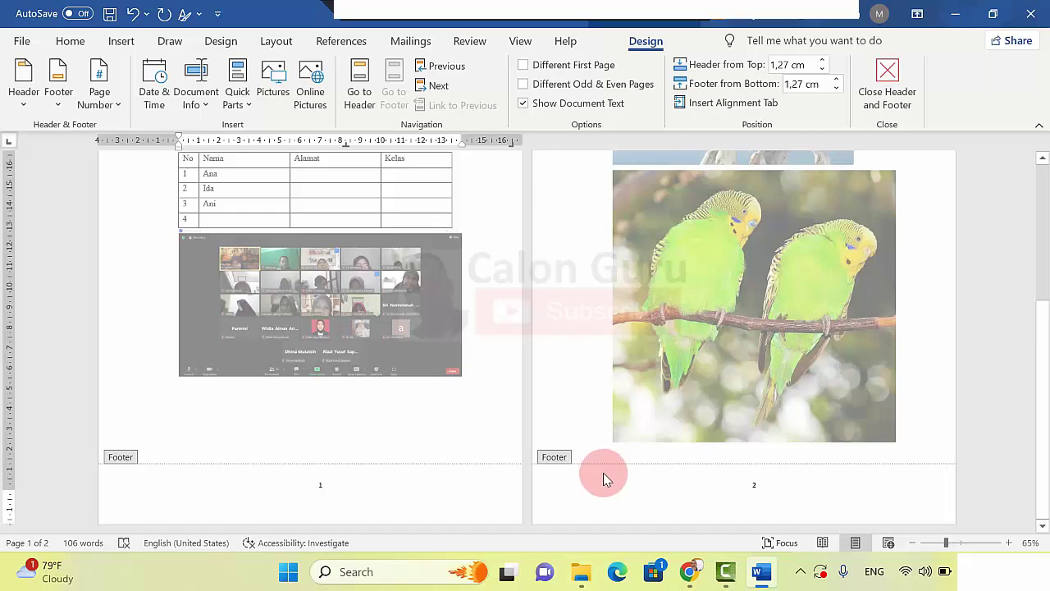
{"action": "left_click", "coordinate": [378, 479]}
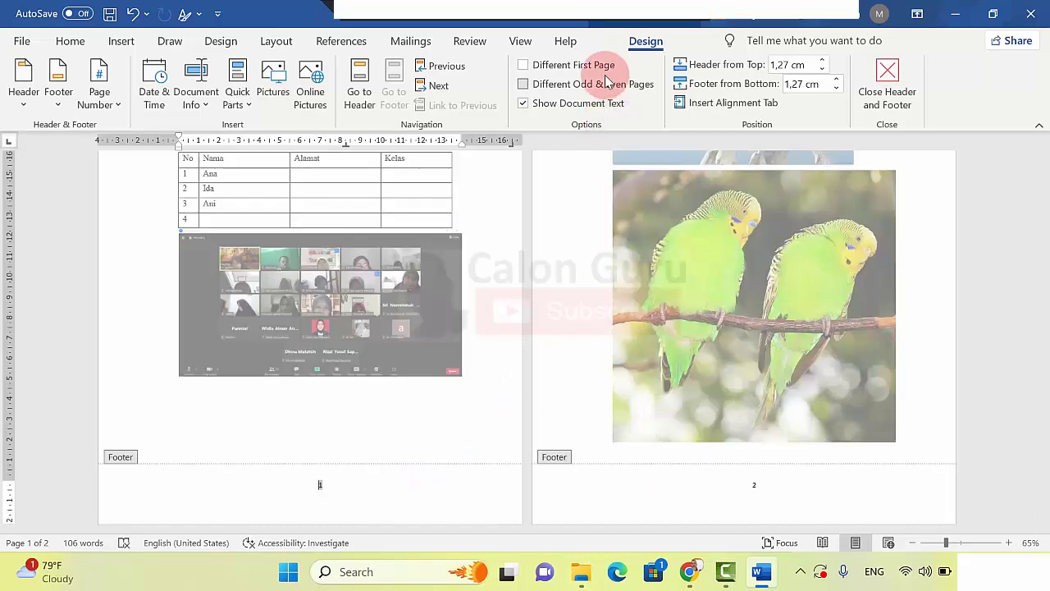
{"action": "double_click", "coordinate": [527, 231]}
{"action": "left_click_drag", "start_coordinate": [1043, 393], "coordinate": [1043, 188]}
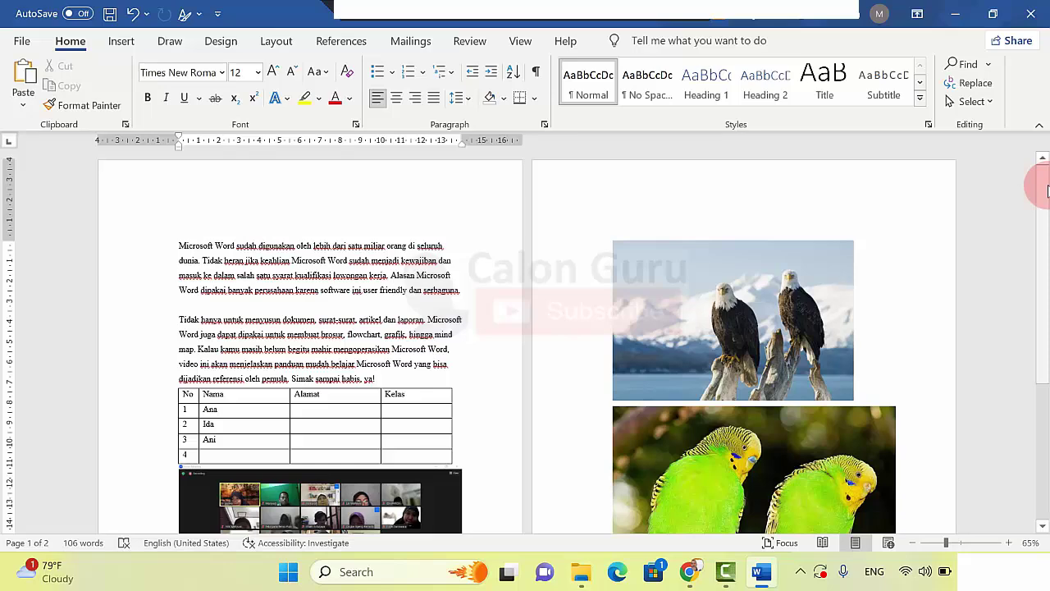
Step: Scroll down to the parrot photo, select then deselect it, and show the Insert ribbon
{"action": "left_click_drag", "start_coordinate": [1047, 193], "coordinate": [1044, 431]}
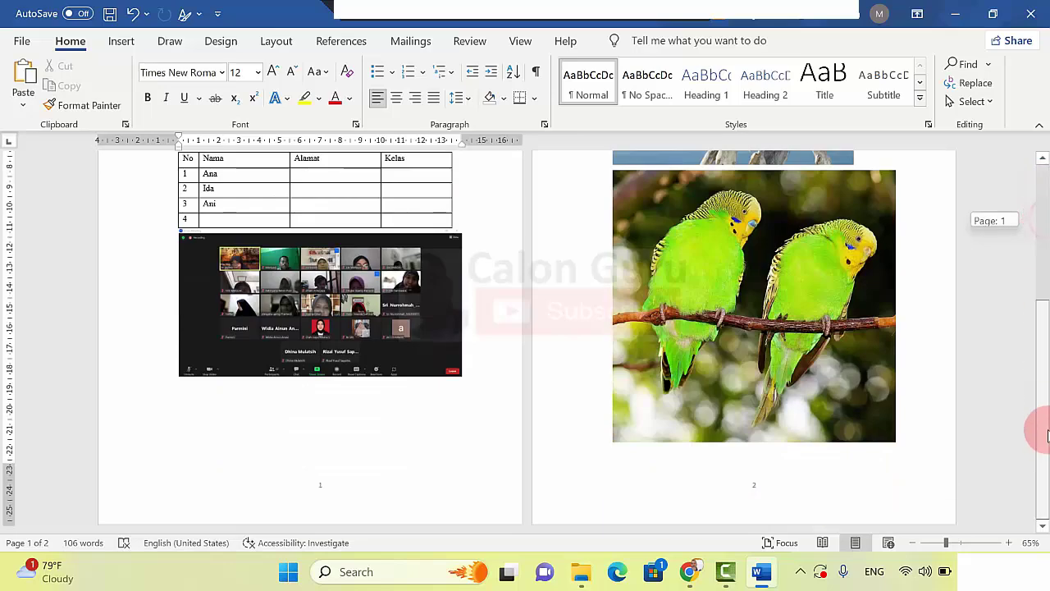
{"action": "left_click", "coordinate": [872, 476]}
{"action": "left_click", "coordinate": [944, 427]}
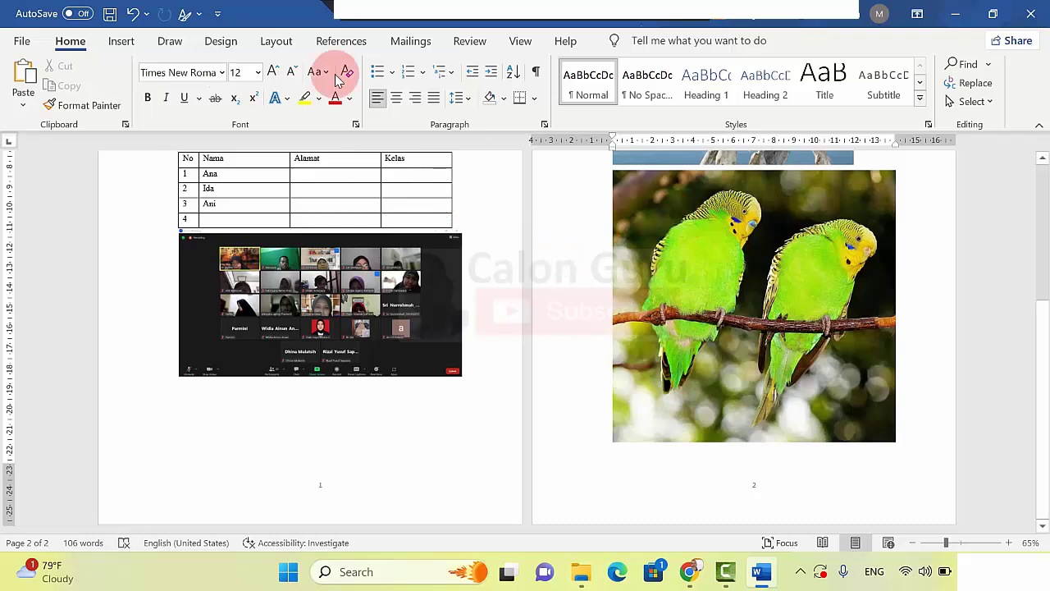
{"action": "left_click", "coordinate": [120, 42]}
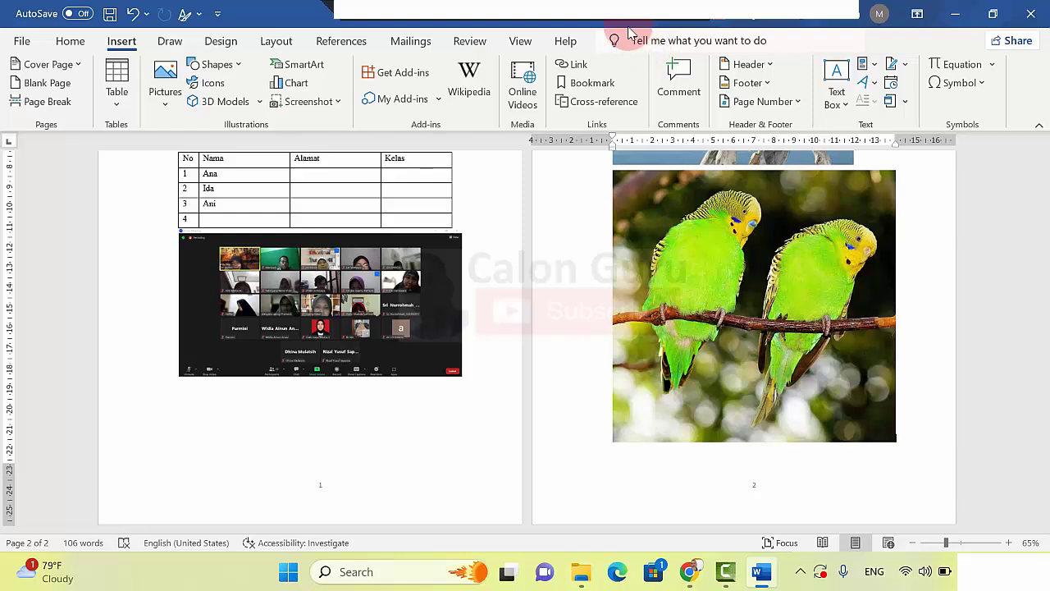
Step: Insert a page break to create blank page 3, check it, then scroll back to page 1
{"action": "left_click", "coordinate": [44, 105]}
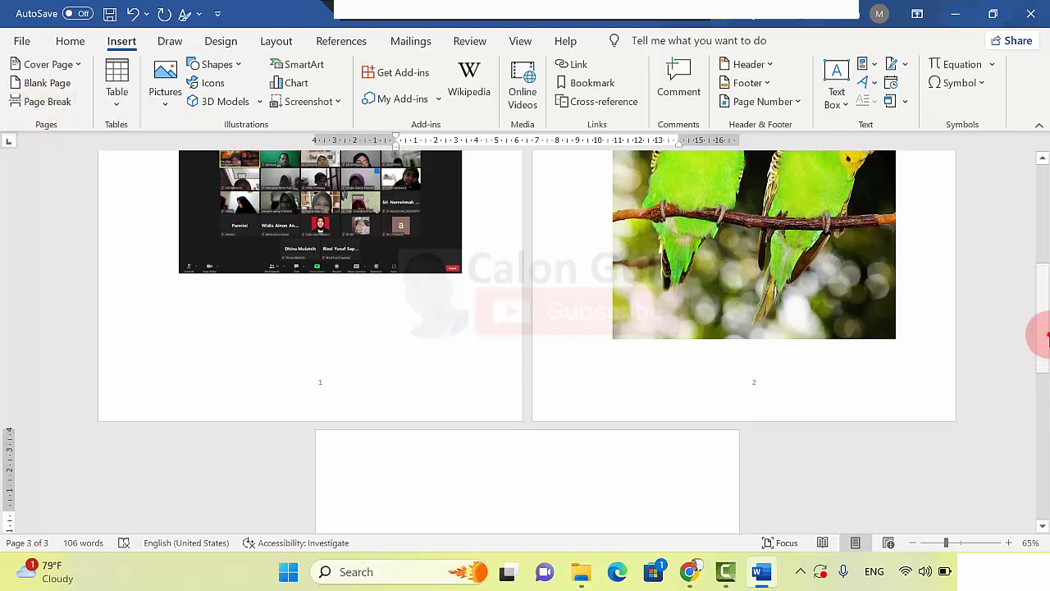
{"action": "left_click_drag", "start_coordinate": [1040, 330], "coordinate": [1040, 405]}
{"action": "left_click", "coordinate": [563, 267]}
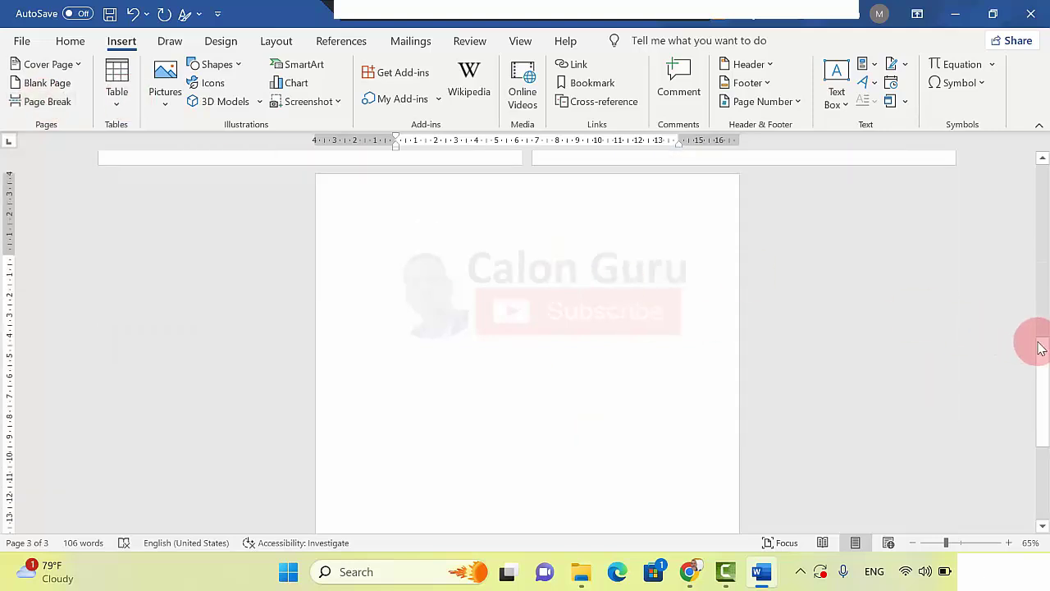
{"action": "left_click_drag", "start_coordinate": [1040, 344], "coordinate": [1040, 306]}
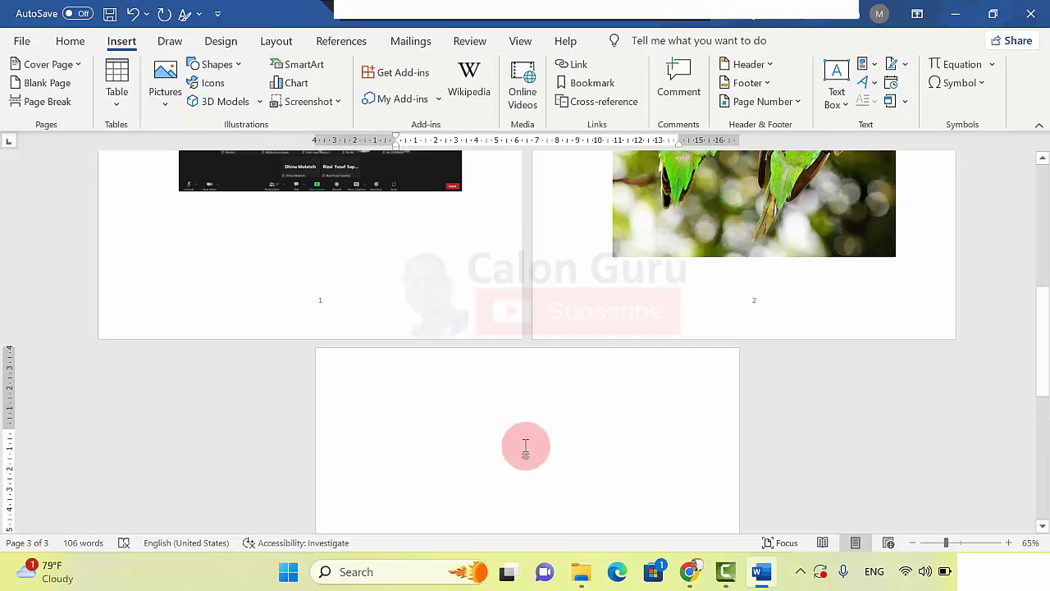
{"action": "mouse_move", "coordinate": [1039, 347]}
{"action": "left_mouse_down"}
{"action": "mouse_move", "coordinate": [1042, 492]}
{"action": "mouse_move", "coordinate": [1025, 66]}
{"action": "left_mouse_up"}
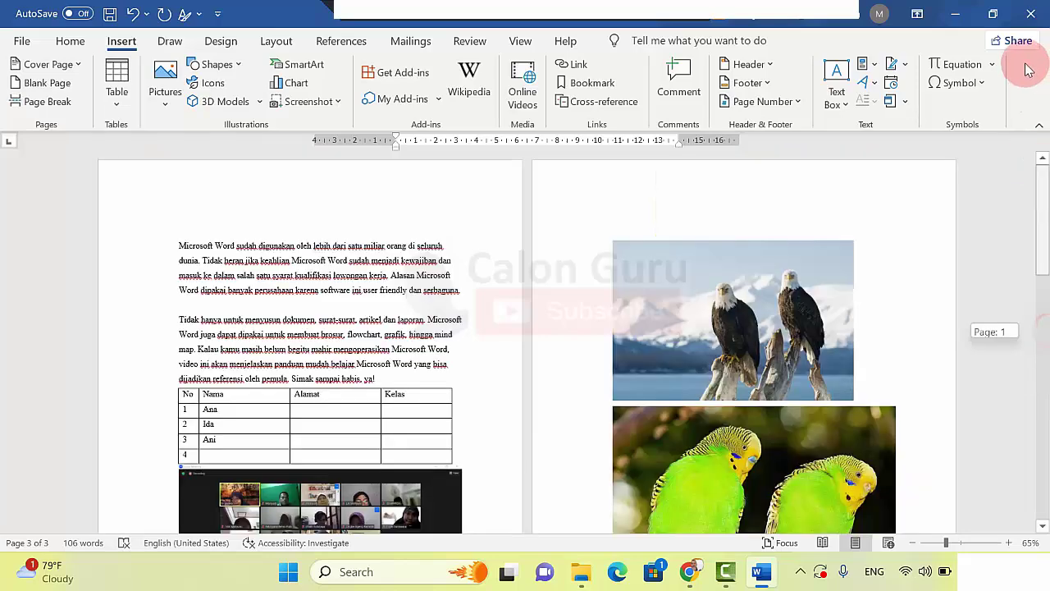
Step: Zoom to 96% and select both Indonesian paragraphs on page 1, with Home formatting tools showing
{"action": "left_click", "coordinate": [426, 244]}
{"action": "left_click_drag", "start_coordinate": [946, 542], "coordinate": [959, 542]}
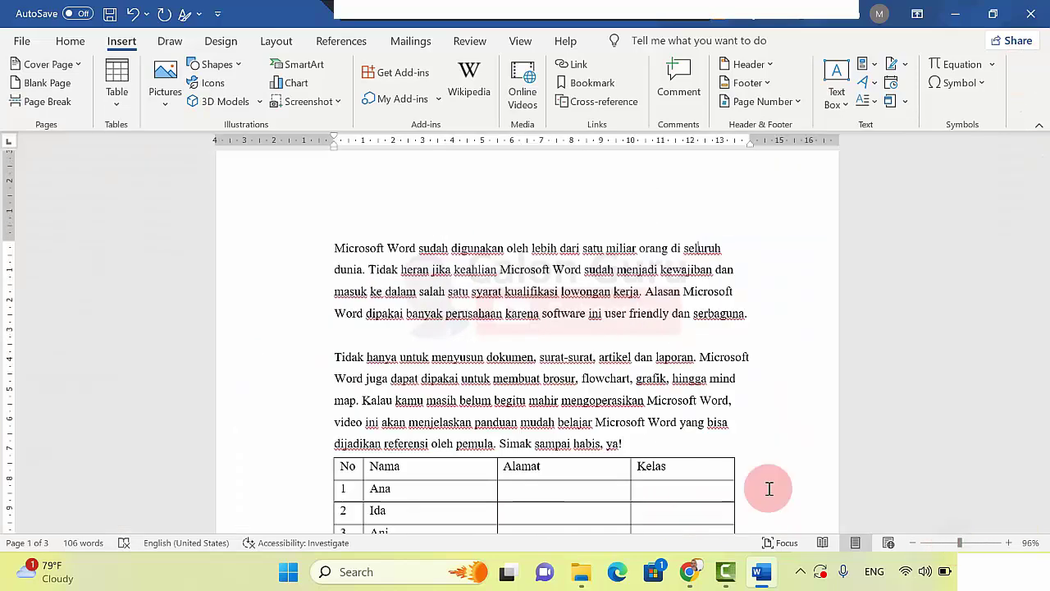
{"action": "left_click_drag", "start_coordinate": [711, 439], "coordinate": [336, 236]}
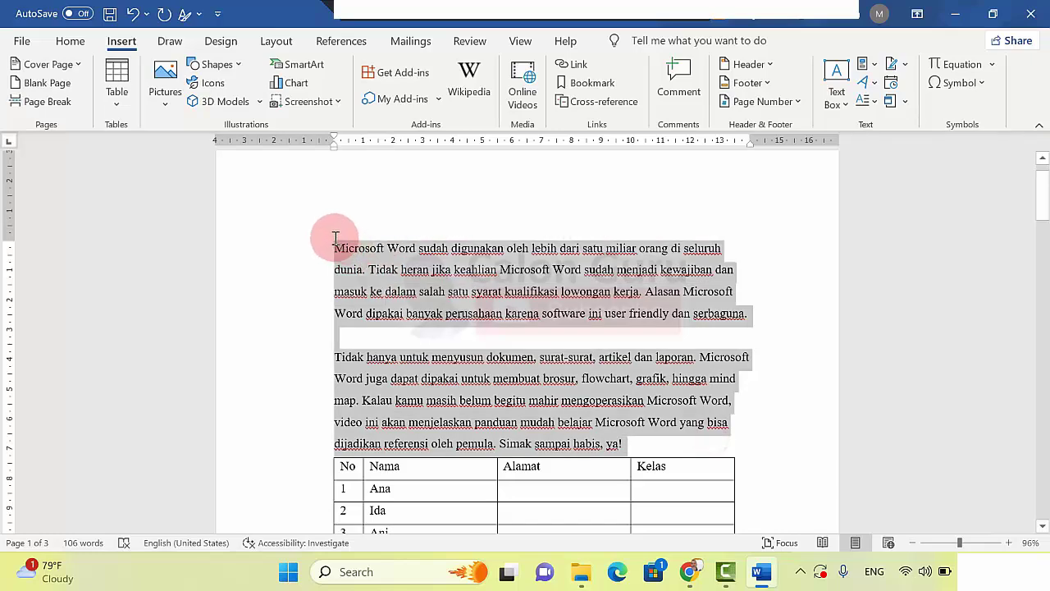
{"action": "left_click", "coordinate": [71, 41]}
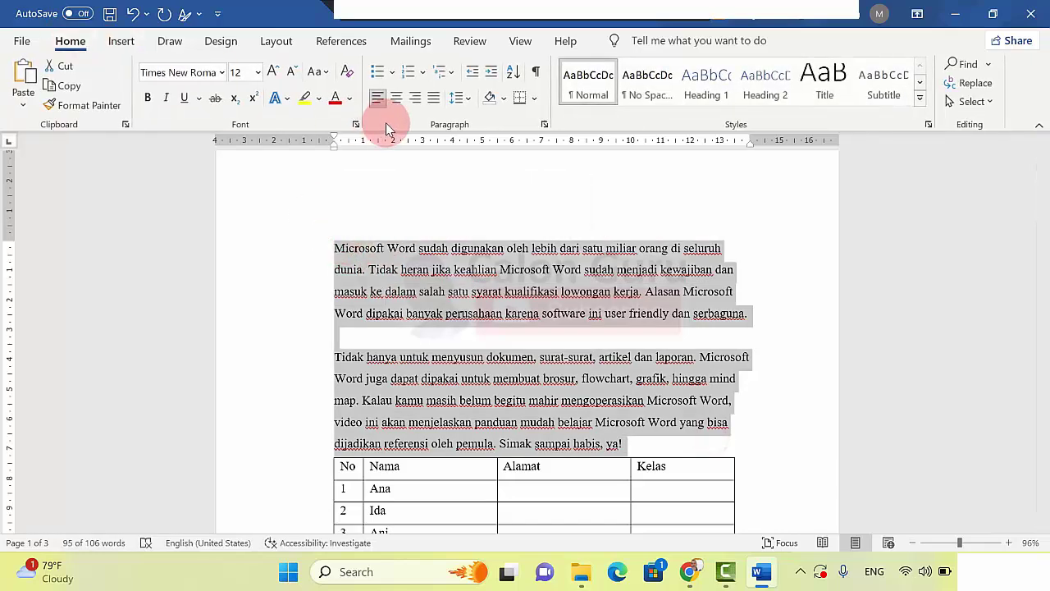